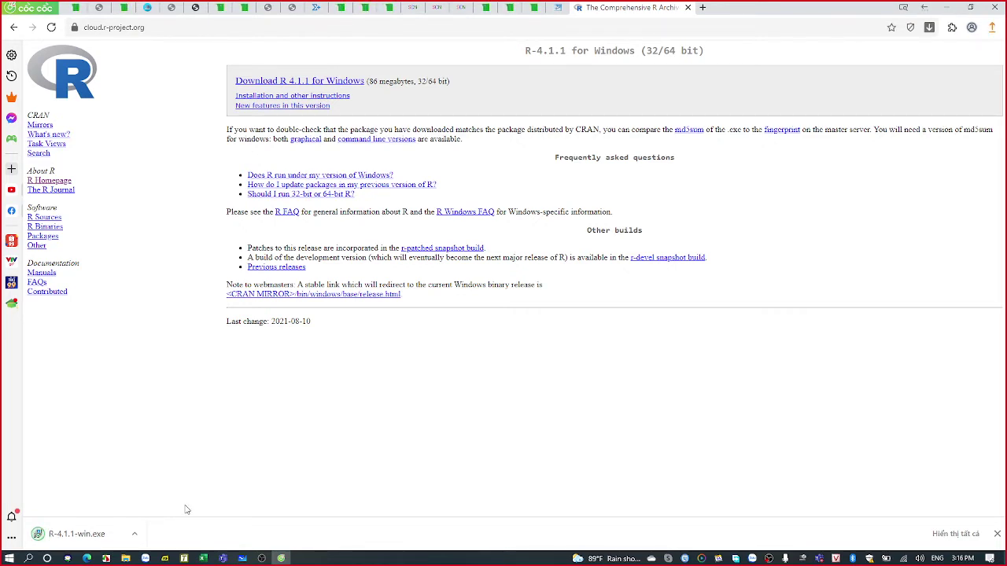
# Step: Launch the downloaded R-4.1.1-win.exe installer and allow it to run despite the SmartScreen warning
pyautogui.click(165, 558)
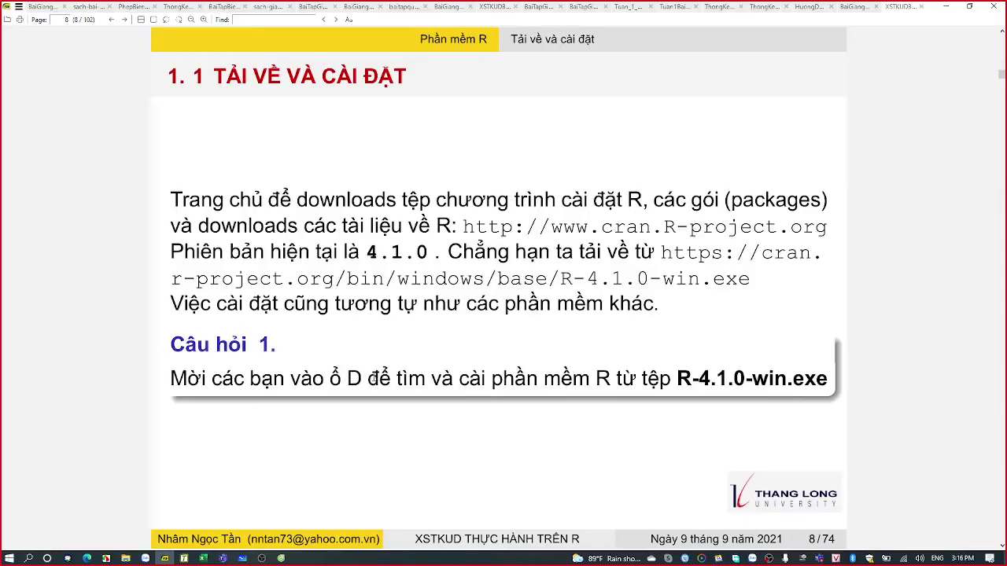
pyautogui.click(946, 13)
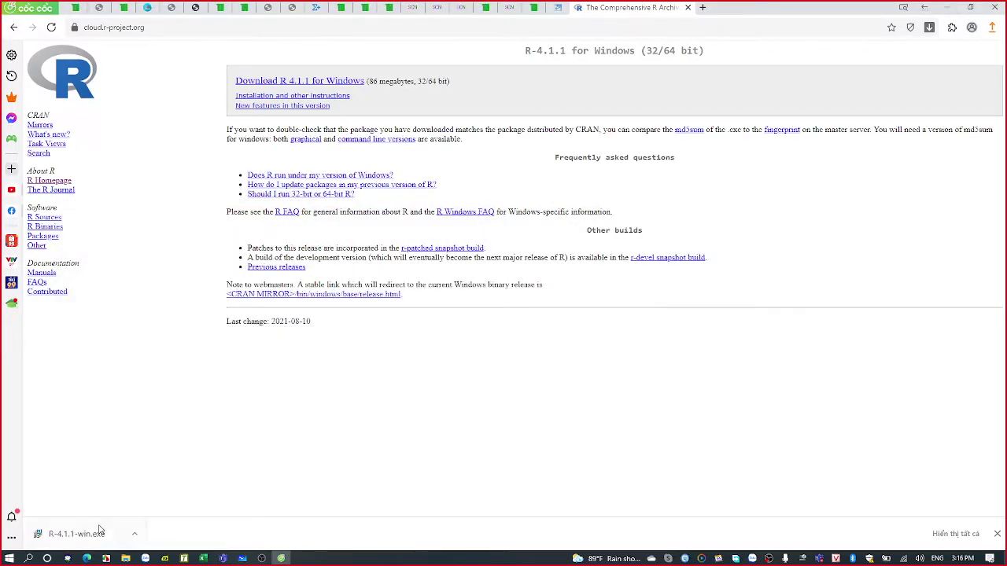
pyautogui.click(100, 533)
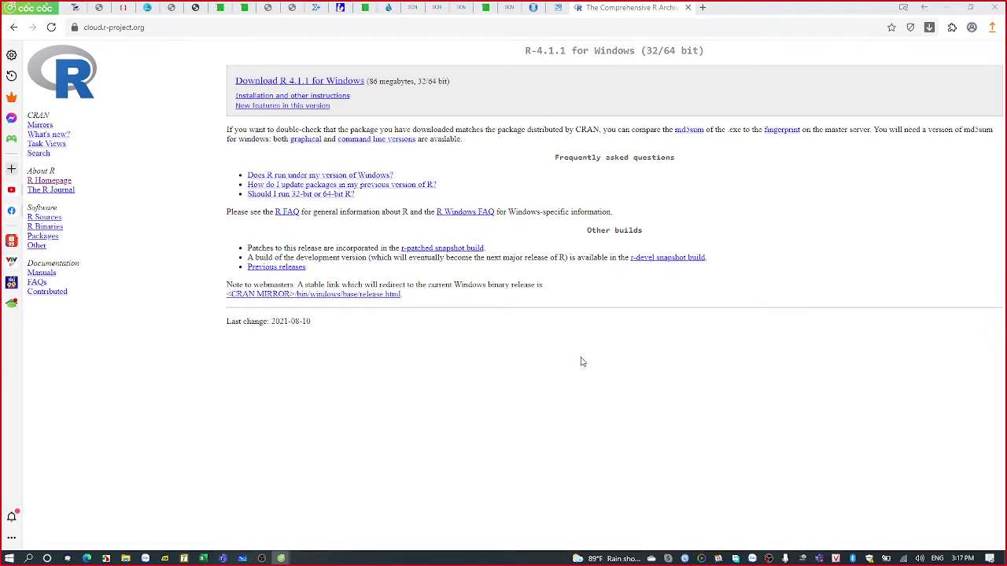
pyautogui.click(992, 35)
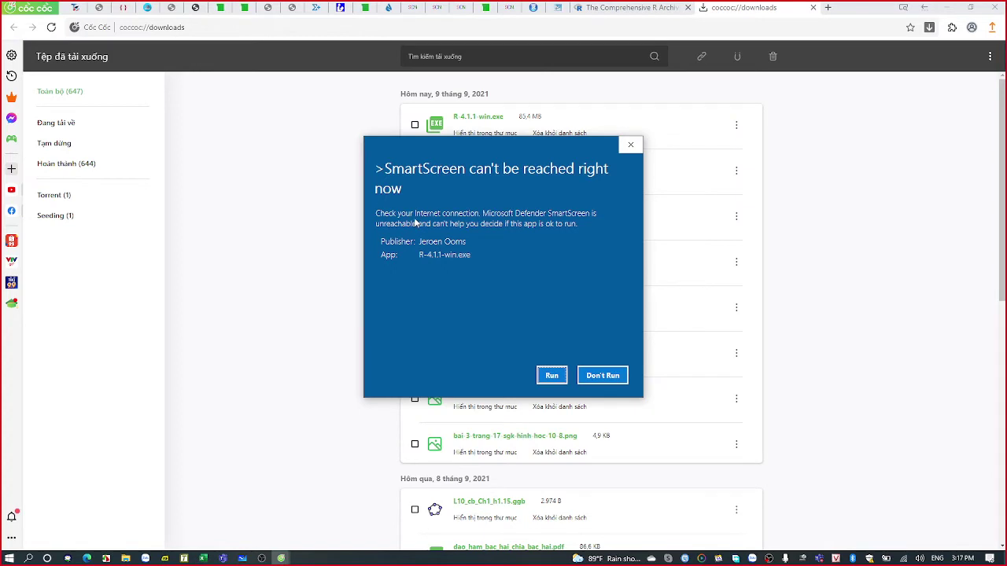
pyautogui.click(551, 375)
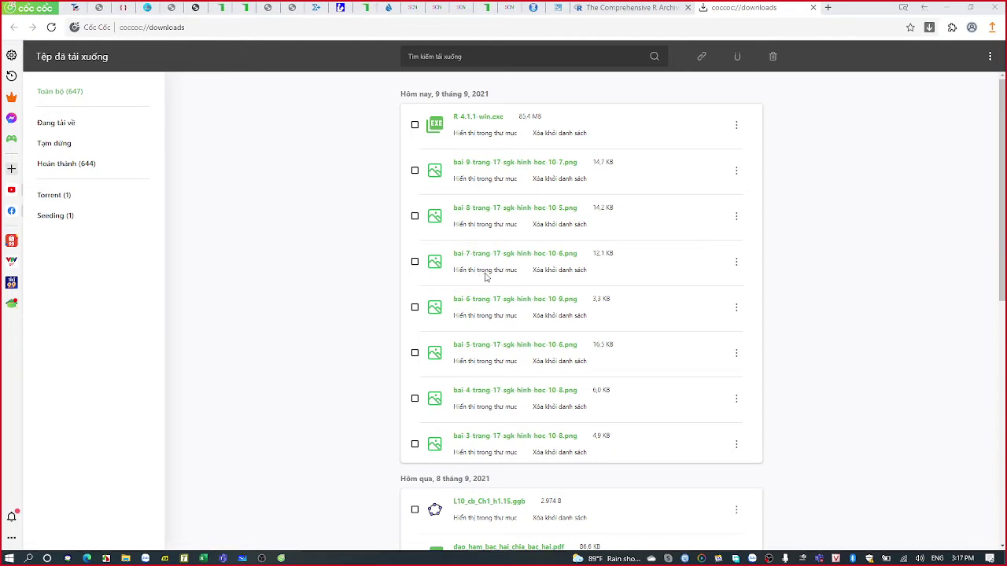
pyautogui.click(434, 354)
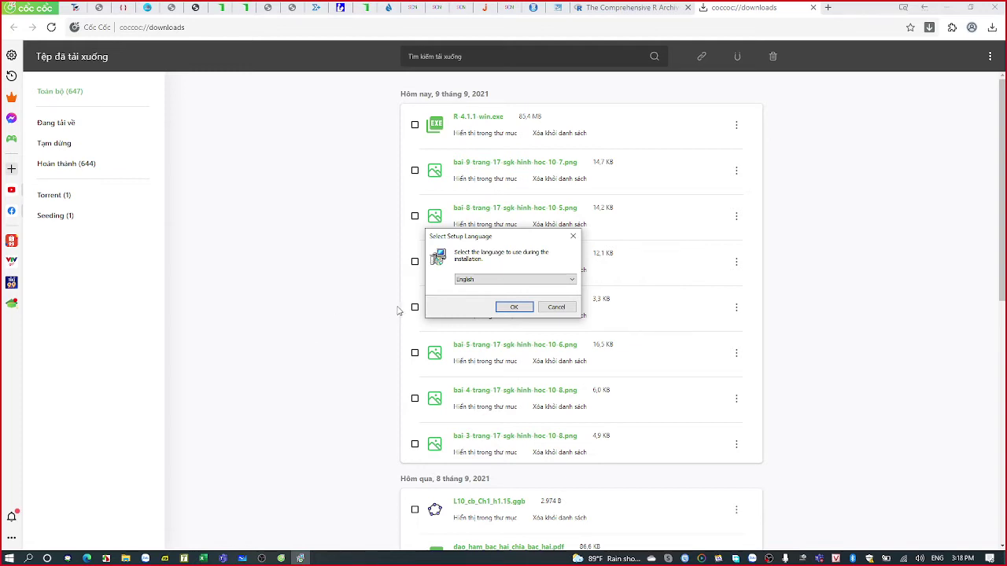
# Step: Choose English as the setup language, accept the licence information and keep the destination folder C:\Program Files\R\R-4.1.1
pyautogui.click(509, 308)
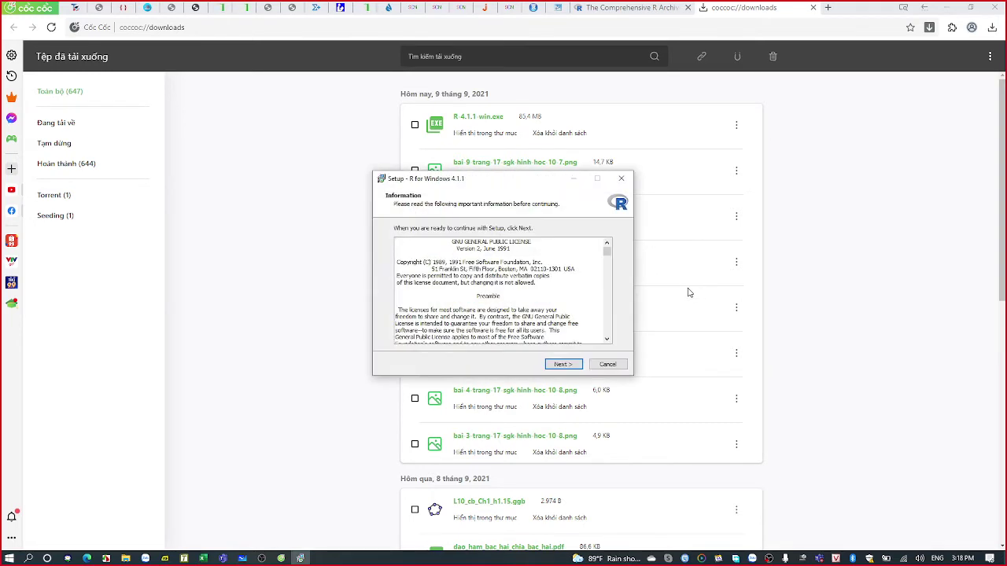
pyautogui.click(572, 368)
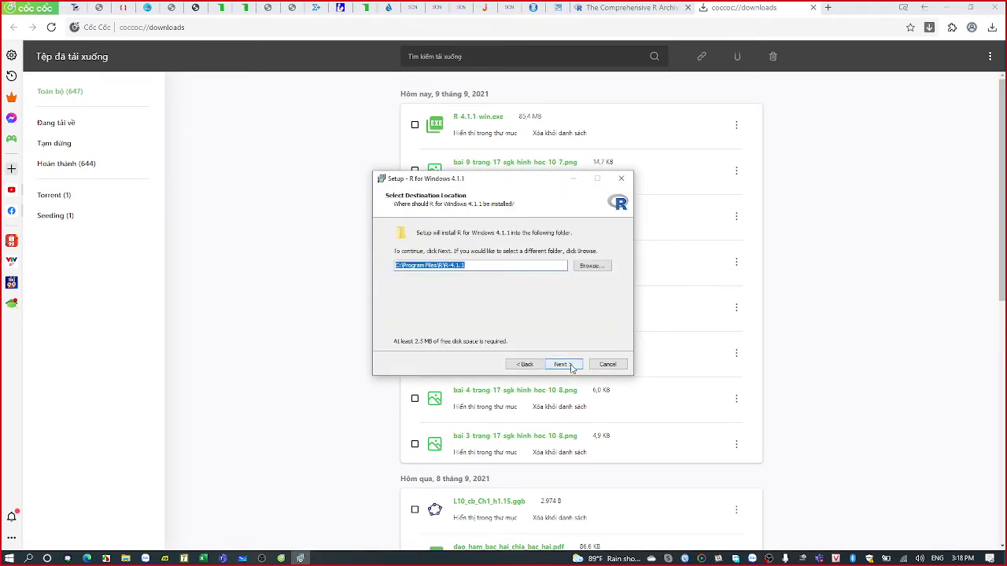
pyautogui.click(571, 367)
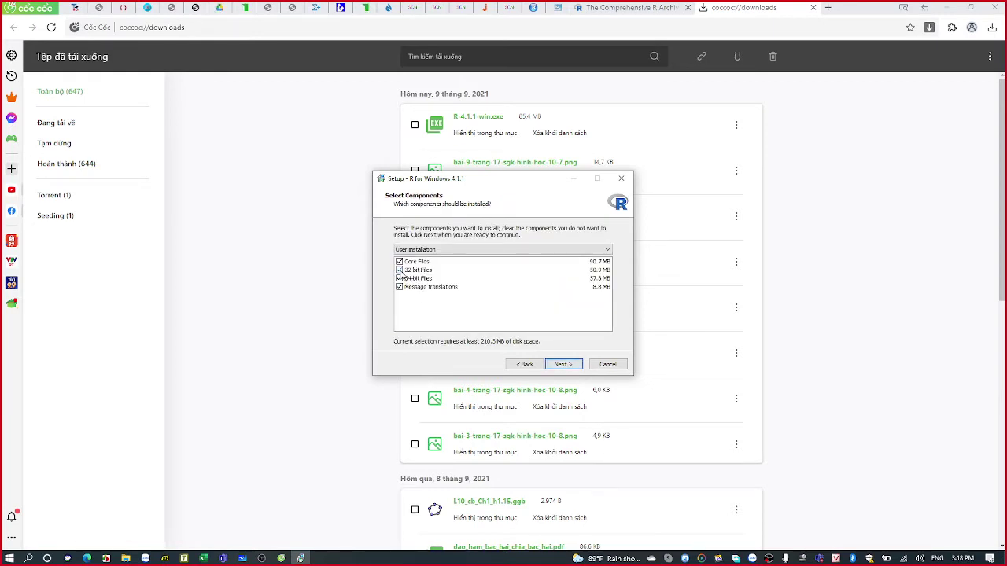
# Step: Exclude the 32-bit files from the installation, keeping the default startup options and the Start Menu folder R
pyautogui.click(400, 270)
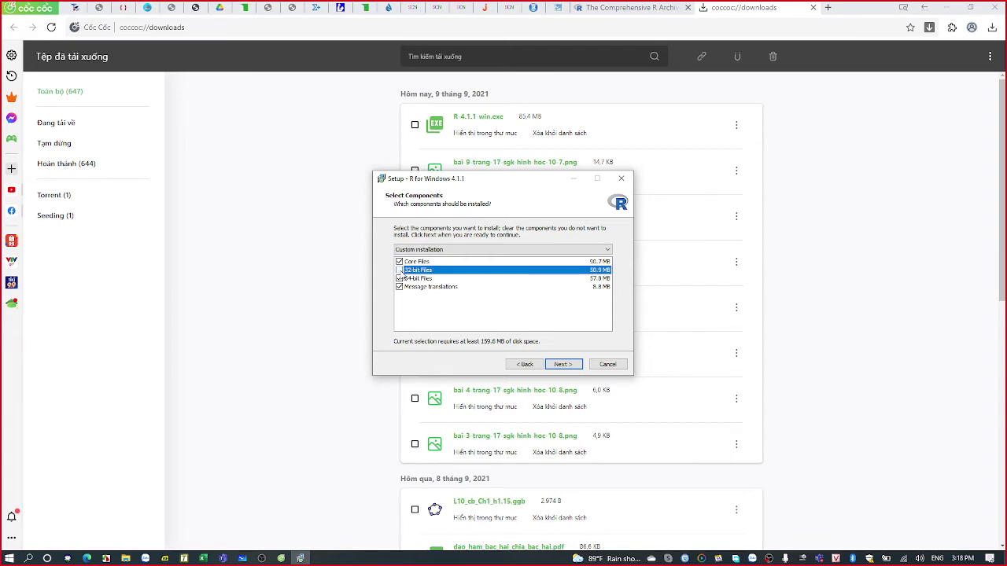
pyautogui.click(573, 369)
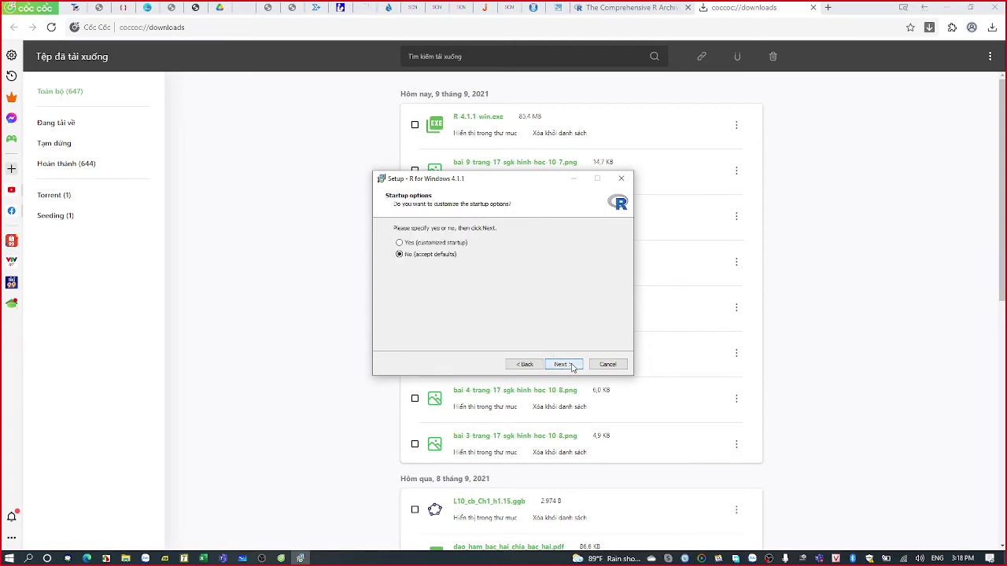
pyautogui.click(573, 368)
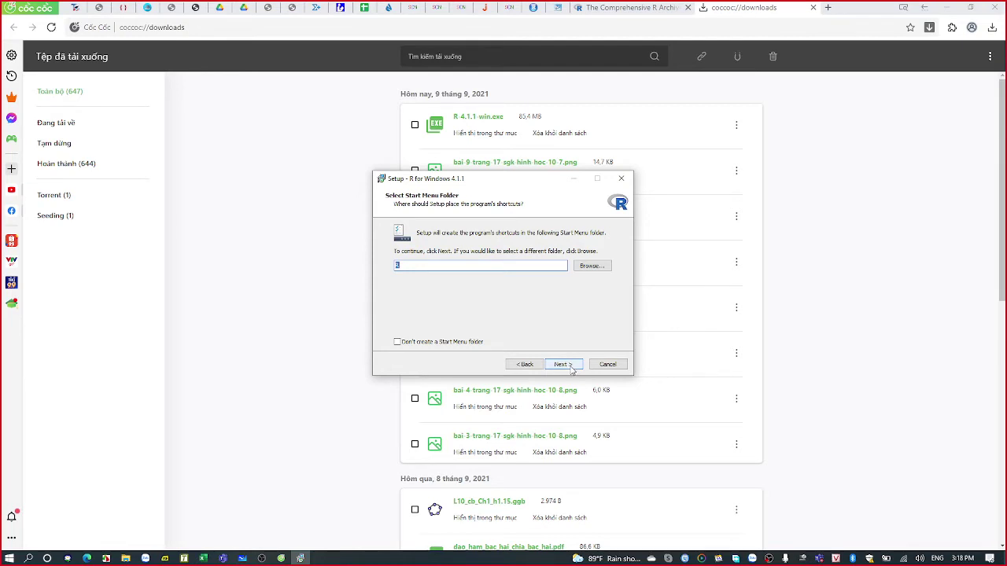
pyautogui.click(573, 367)
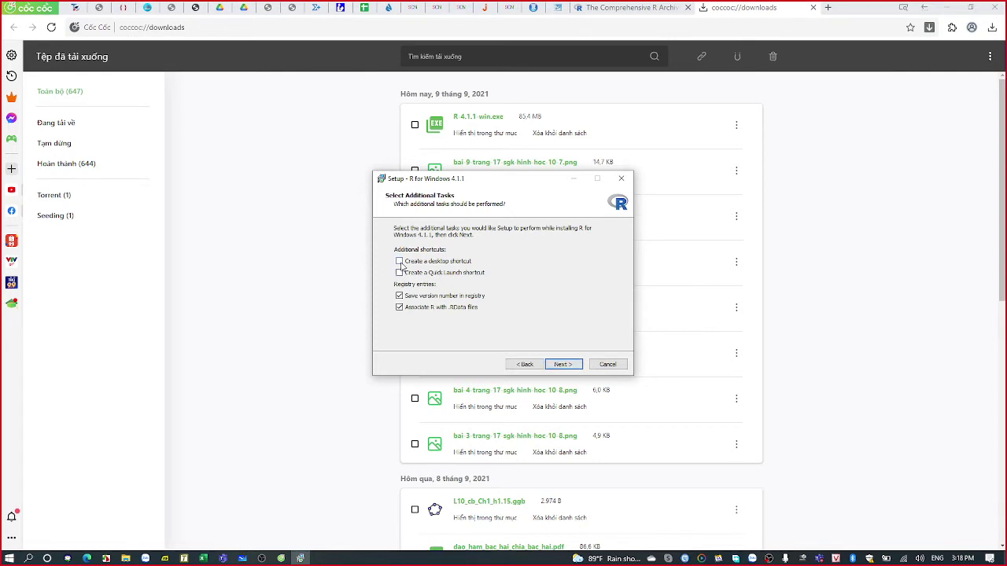
# Step: Enable the desktop shortcut, install R for Windows 4.1.1 and finish the setup wizard
pyautogui.click(400, 263)
pyautogui.click(573, 364)
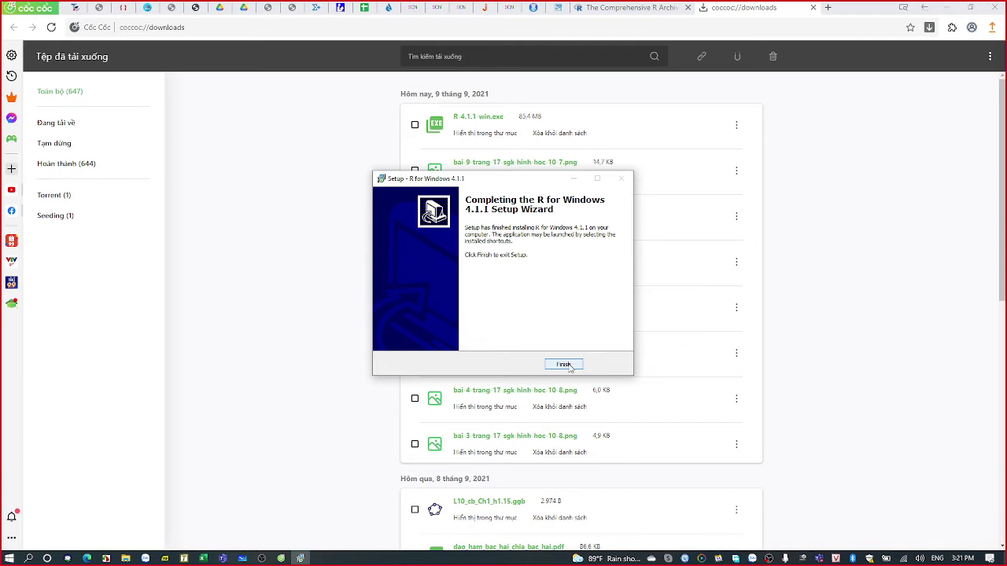
pyautogui.click(566, 366)
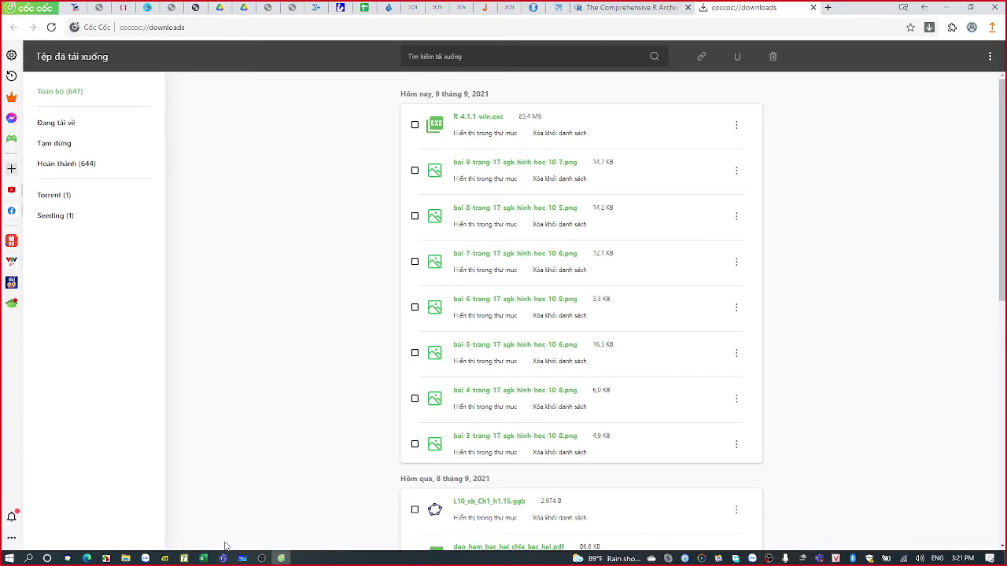
# Step: Switch to the lecture PDF and look through the slides on starting and exiting R, how R operates, and R objects
pyautogui.click(165, 558)
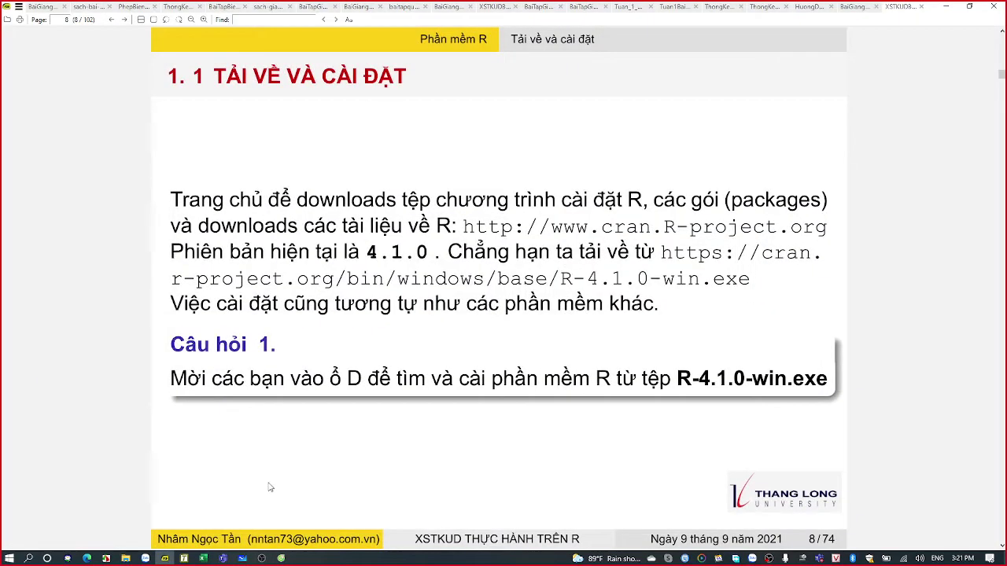
pyautogui.scroll(-1, 333, 442)
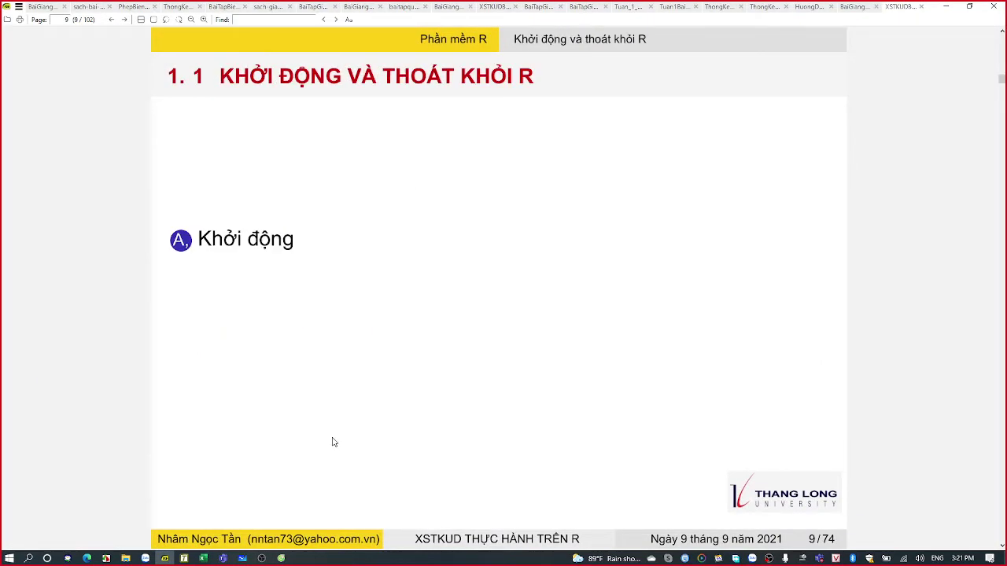
pyautogui.scroll(-3, 334, 442)
pyautogui.scroll(-1, 333, 442)
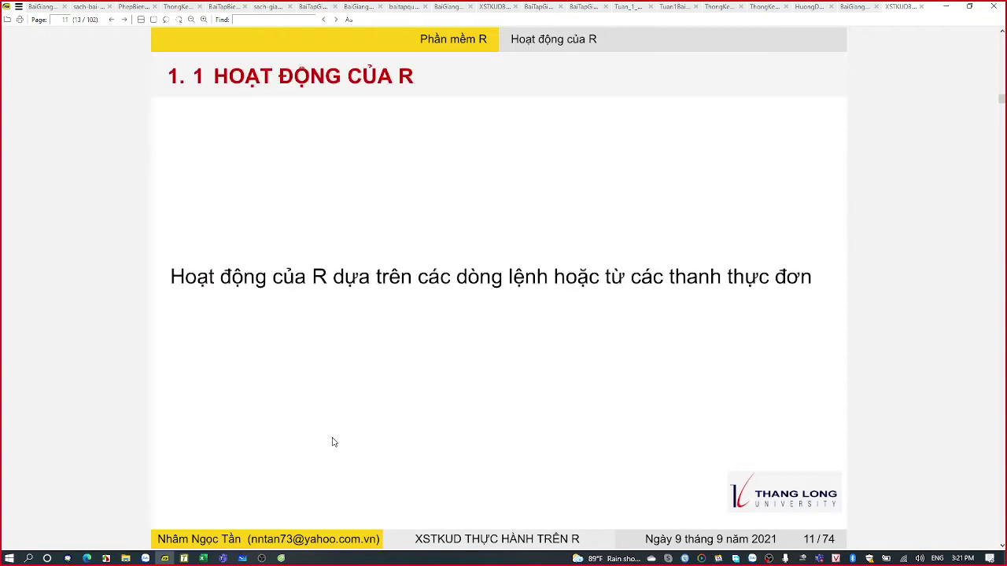
pyautogui.scroll(-1, 333, 442)
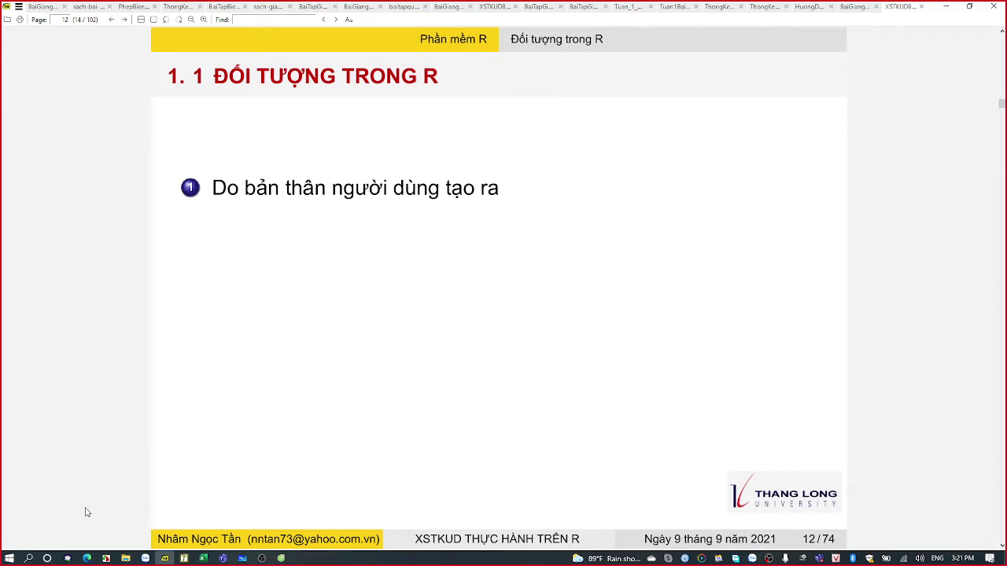
# Step: Start R x64 4.1.1 from its desktop shortcut and move the R Console away from the window's corner
pyautogui.click(945, 9)
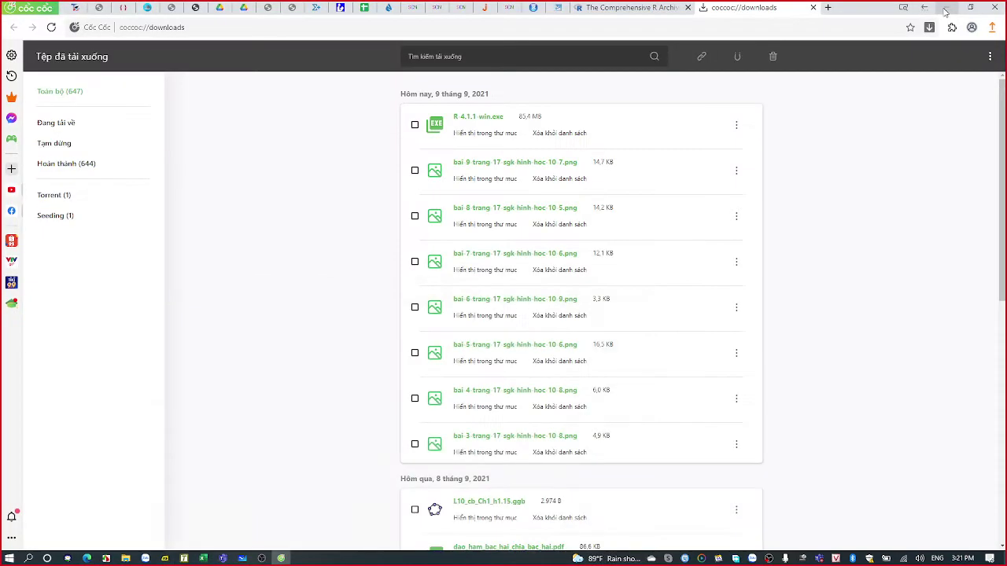
pyautogui.click(946, 11)
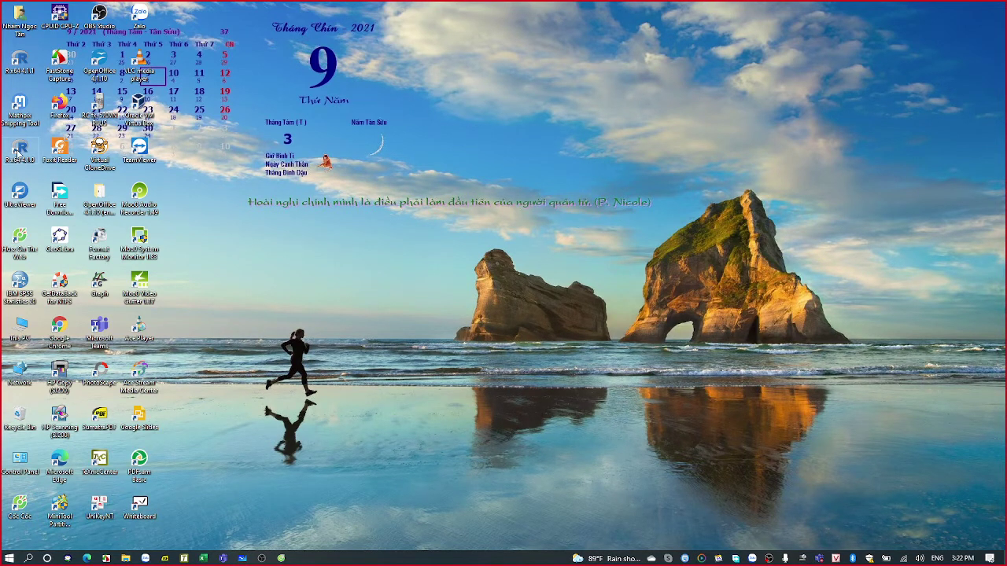
pyautogui.doubleClick(20, 63)
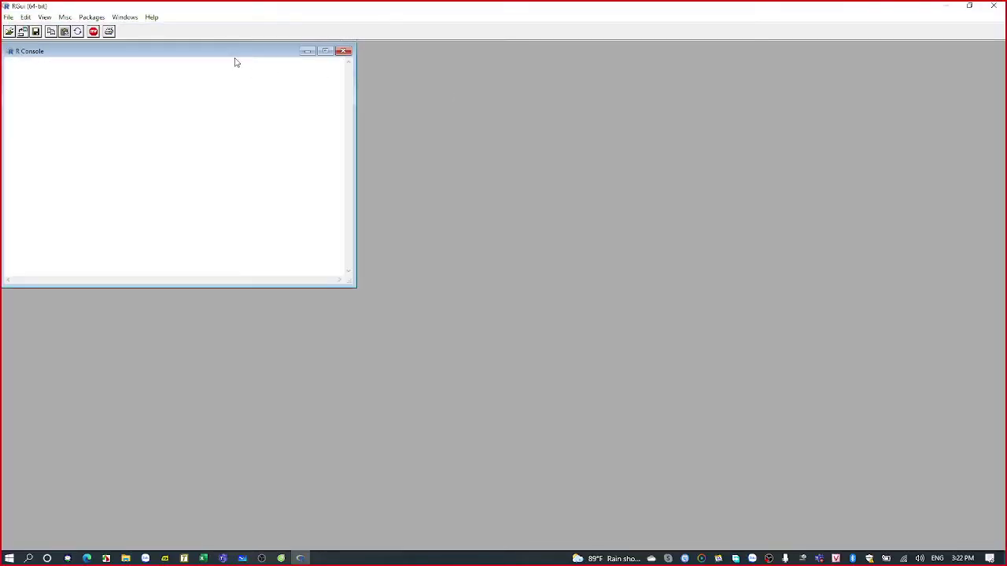
pyautogui.moveTo(229, 53); pyautogui.dragTo(329, 73)
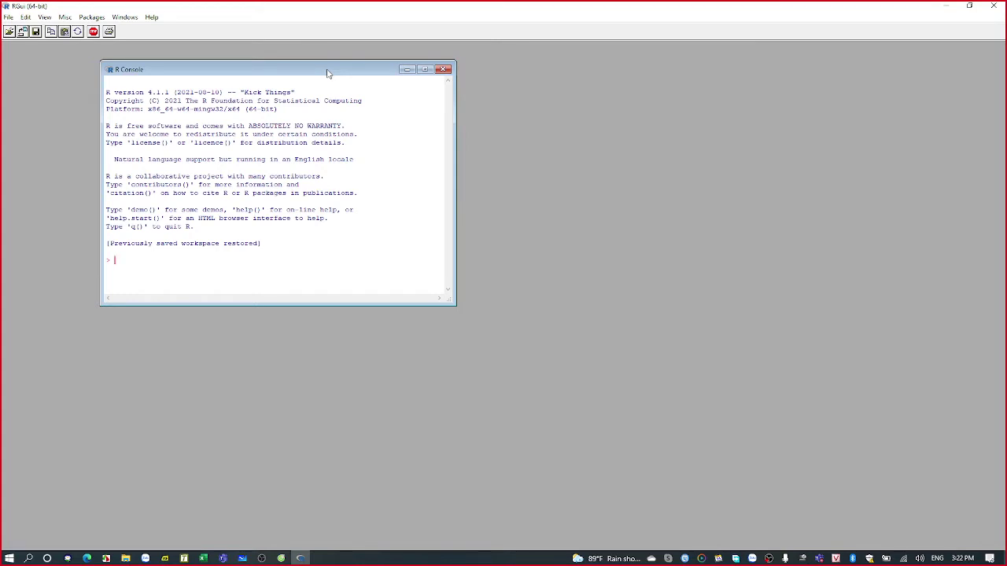
# Step: Set the font size to 14 in the GUI preferences and apply it to the R Console
pyautogui.click(44, 17)
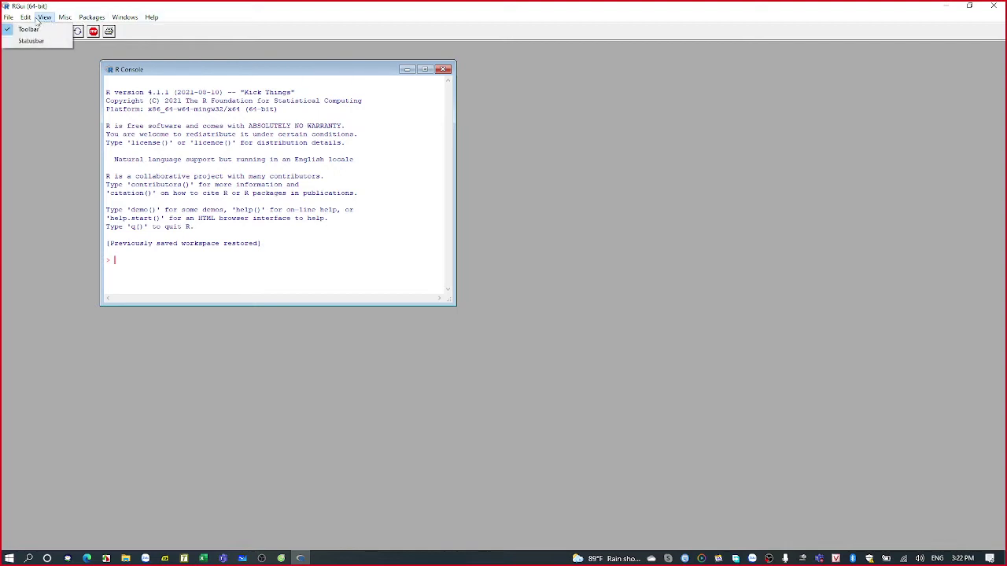
pyautogui.moveTo(33, 21)
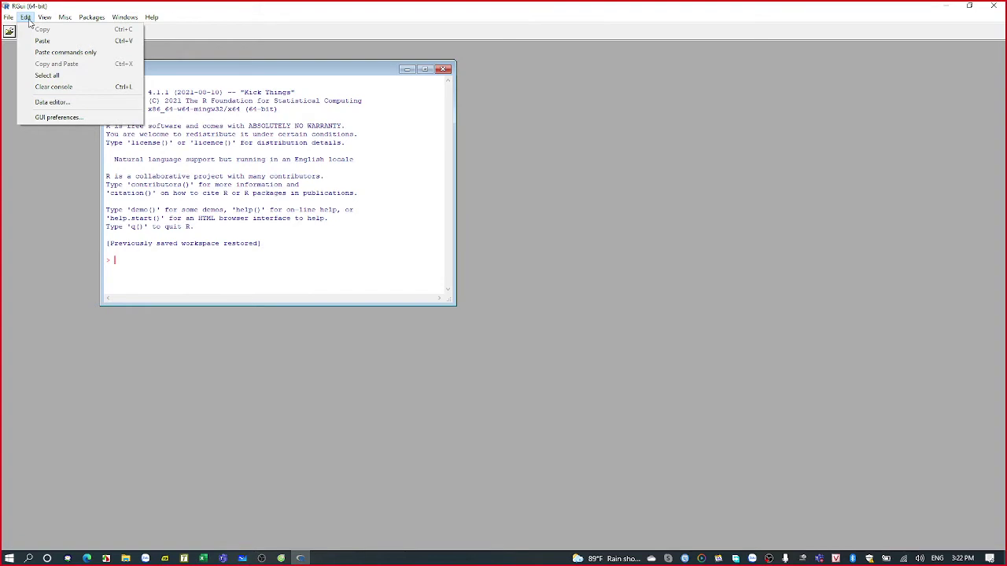
pyautogui.click(49, 119)
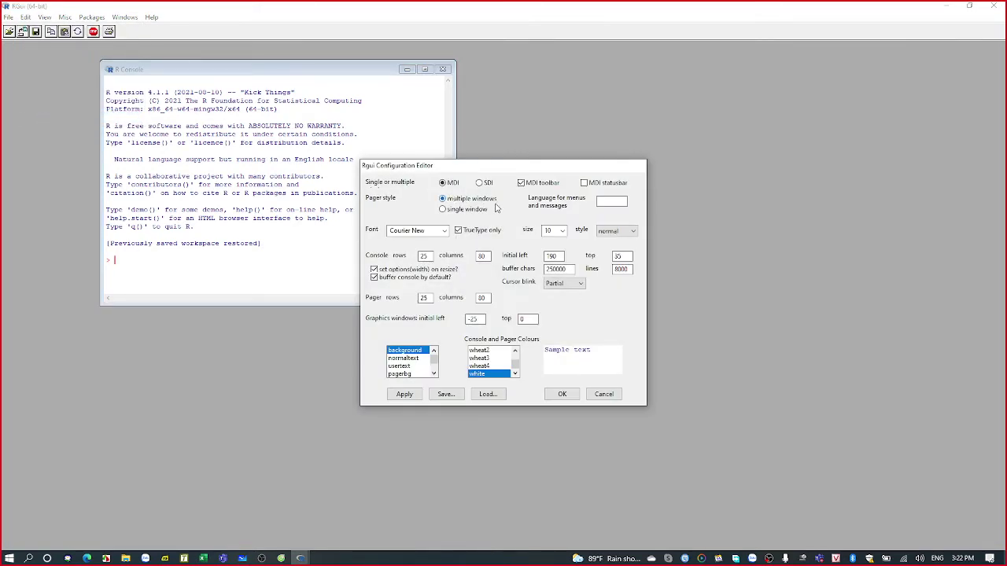
pyautogui.doubleClick(553, 231)
pyautogui.write('1')
pyautogui.click(29, 560)
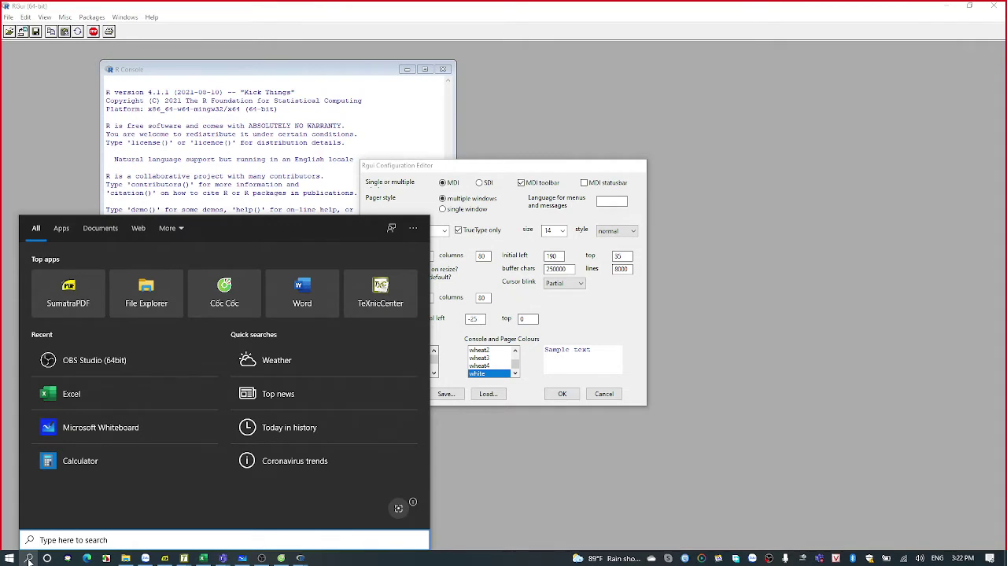
pyautogui.write('R')
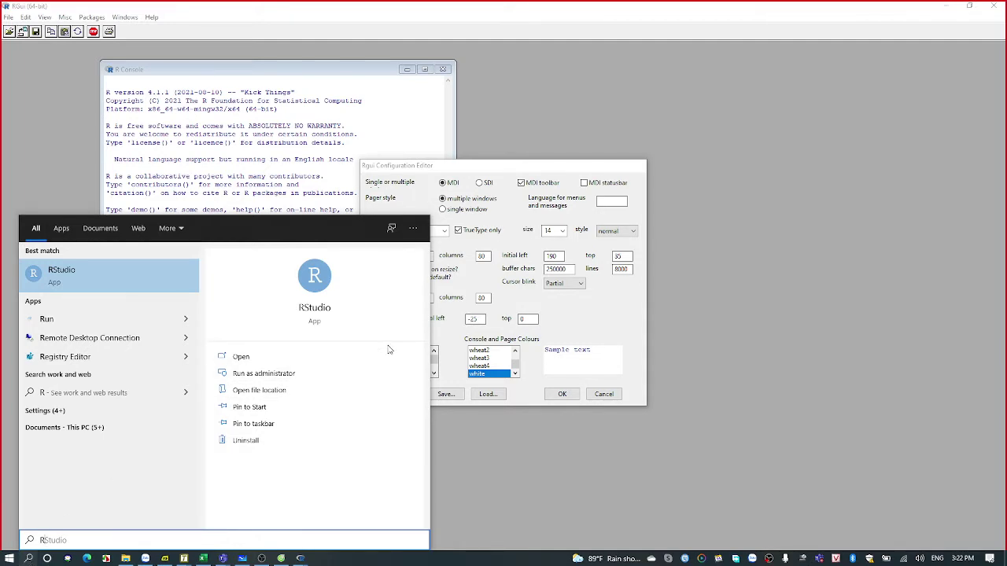
pyautogui.click(566, 174)
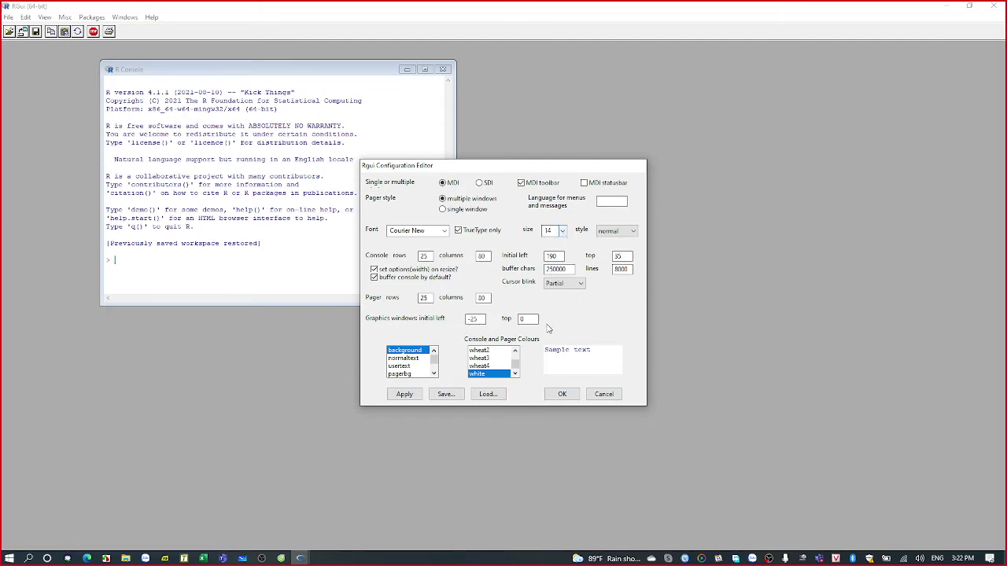
pyautogui.click(555, 397)
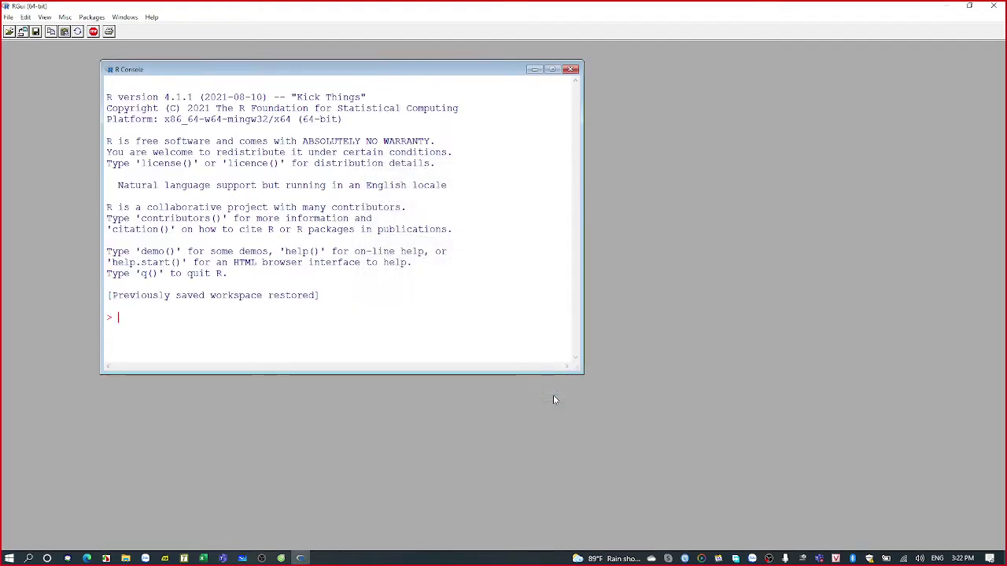
# Step: Increase the R Console font size to 18 in the GUI preferences
pyautogui.click(45, 17)
pyautogui.moveTo(26, 18)
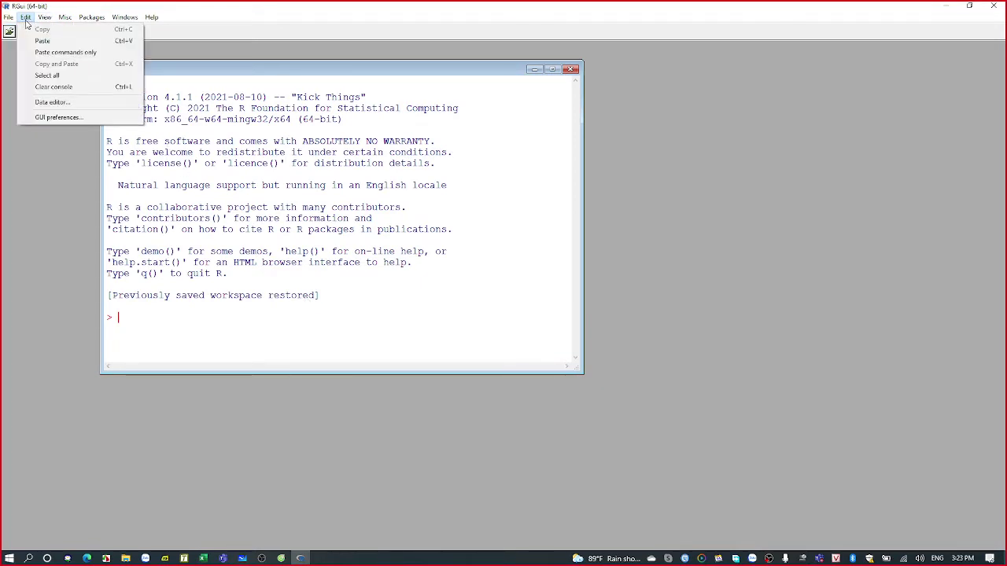
pyautogui.click(44, 117)
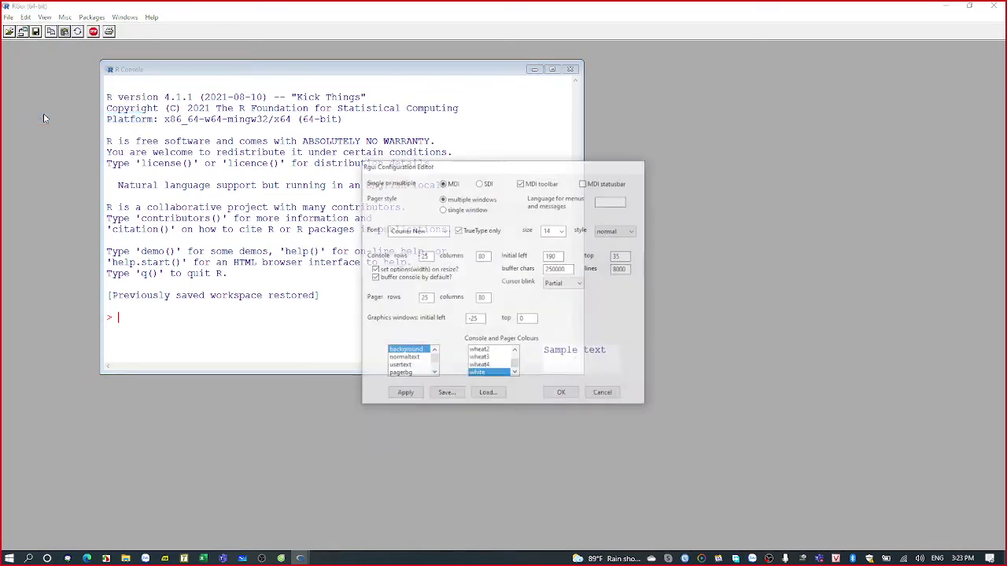
pyautogui.doubleClick(556, 230)
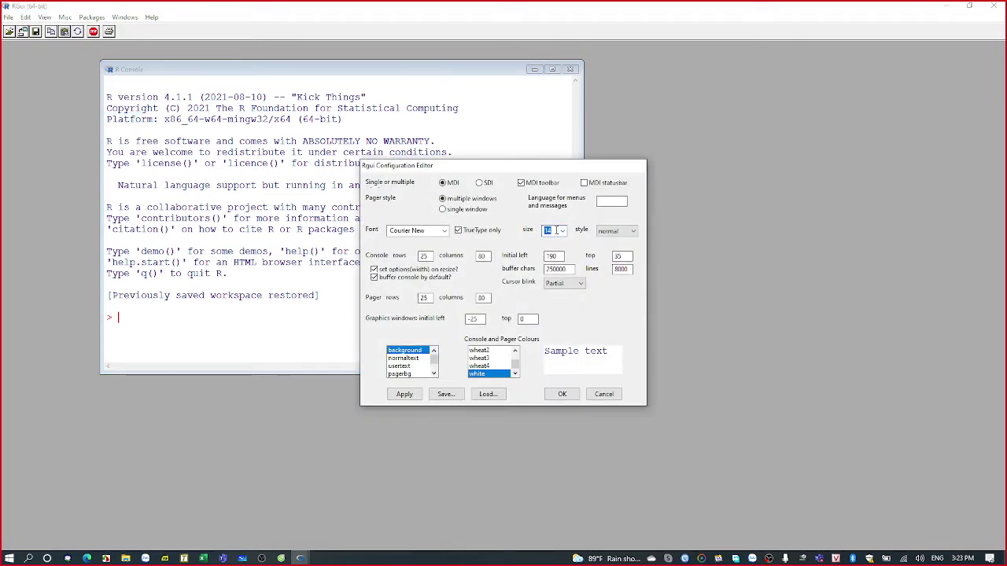
pyautogui.write('18')
pyautogui.click(556, 397)
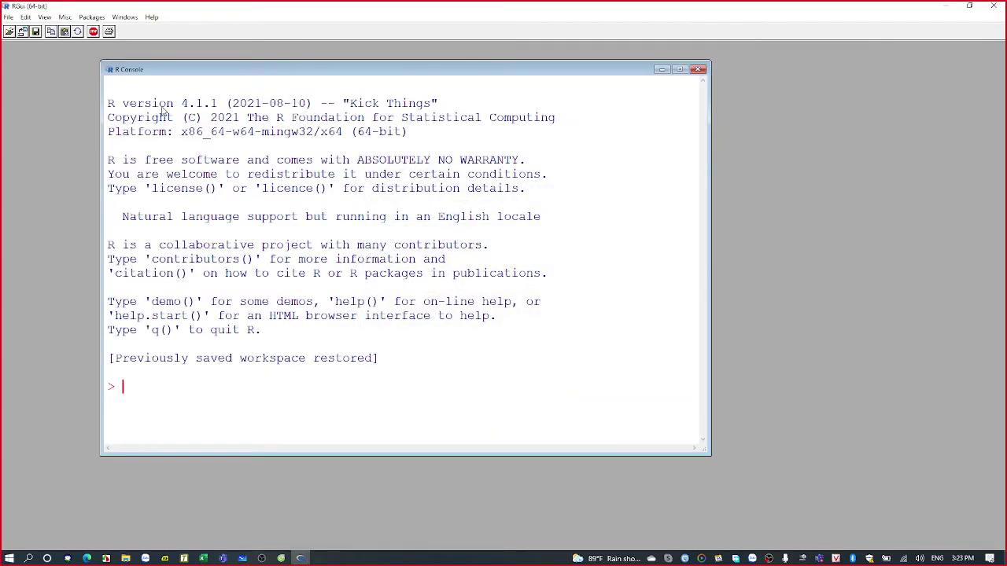
# Step: Create two text objects in the R Console: Mon1 with the value "Toan " and Mon2 with the value "Tieng Anh"
pyautogui.moveTo(111, 106); pyautogui.dragTo(476, 354)
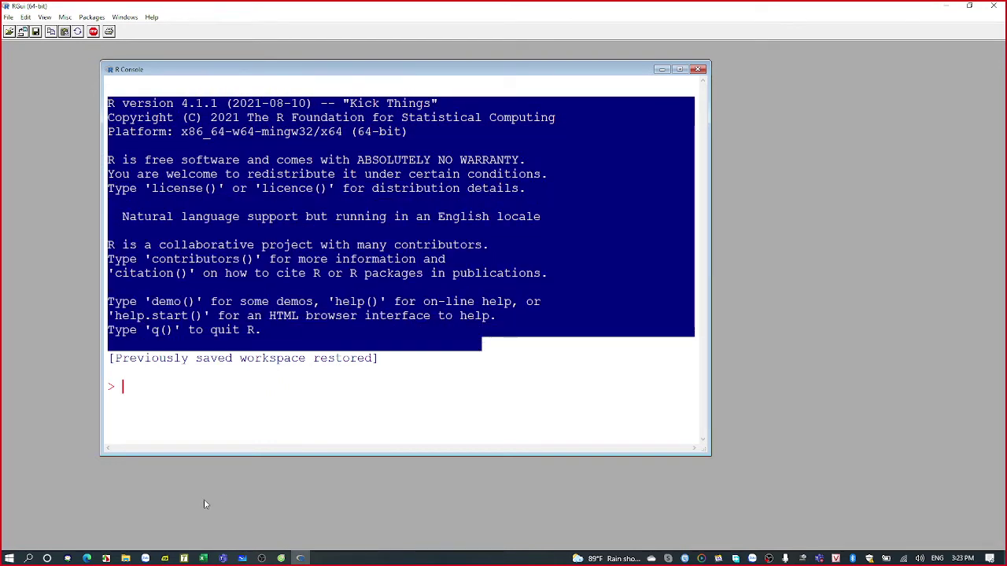
pyautogui.click(147, 393)
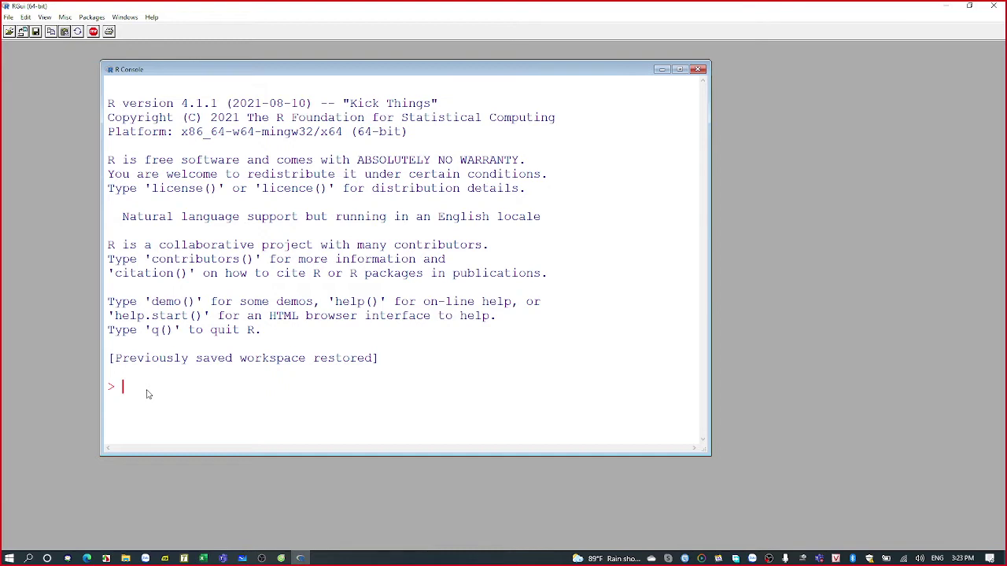
pyautogui.write('Monl=')
pyautogui.write('"Toan "')
pyautogui.press('Return')
pyautogui.write('Mon2=')
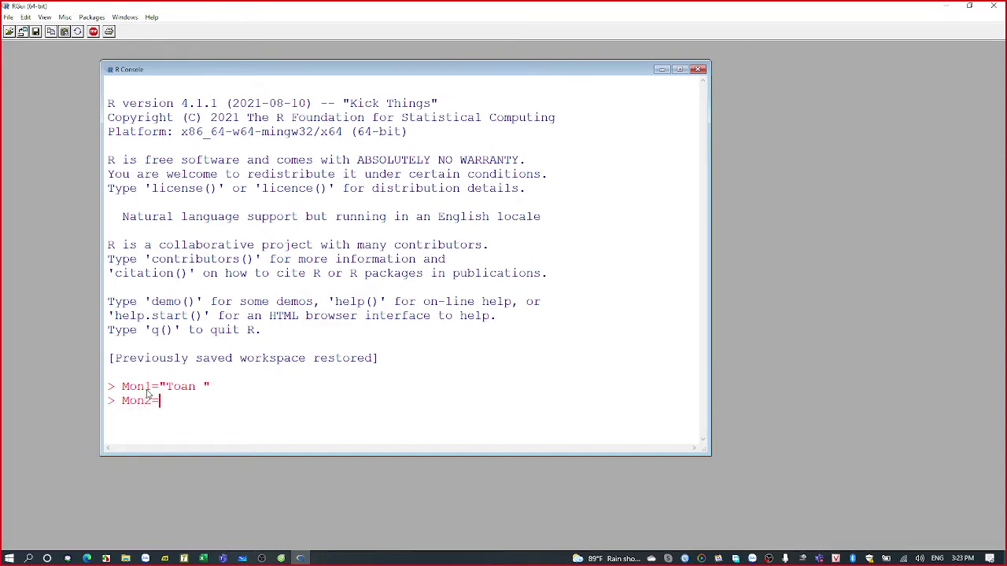
pyautogui.write('"Tieng Anh"')
pyautogui.press('Return')
# Step: Display the contents of the objects Mon1 and Mon2 in the console
pyautogui.write('Mon1')
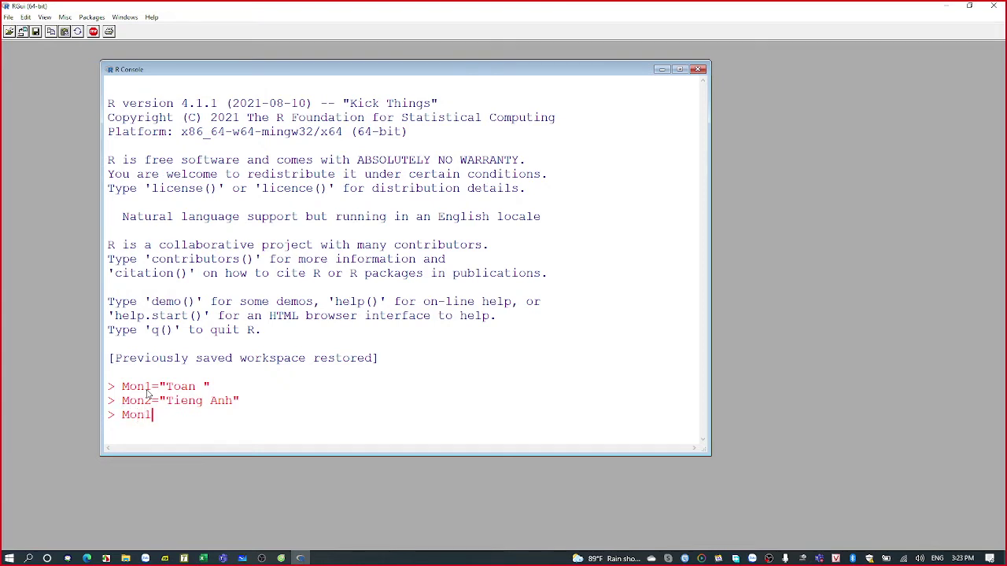
pyautogui.press('Return')
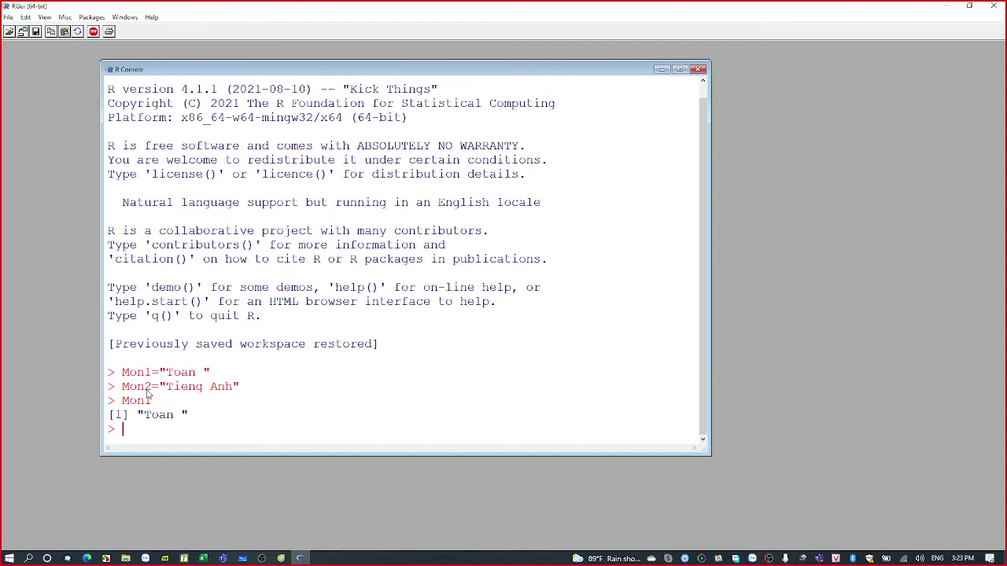
pyautogui.press('Up')
pyautogui.press('BackSpace')
pyautogui.write('2')
pyautogui.press('Return')
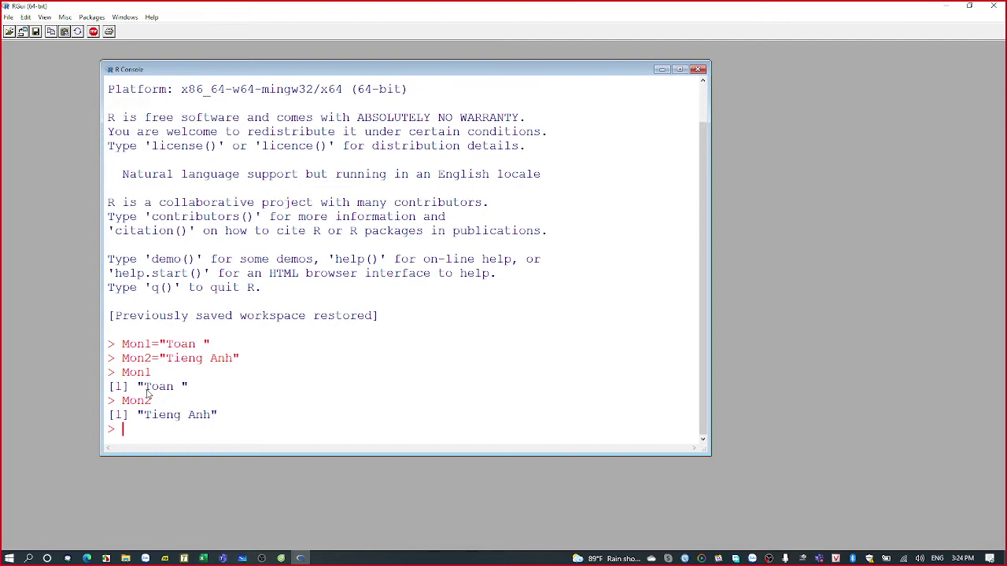
# Step: Remove the object Mon1 with rm(Mon1), and call Mon1 again to check the removal
pyautogui.write('rm(')
pyautogui.press('Left')
pyautogui.press('BackSpace')
pyautogui.press('BackSpace')
pyautogui.write('rm')
pyautogui.press('Right')
pyautogui.write('Mon1)')
pyautogui.press('Return')
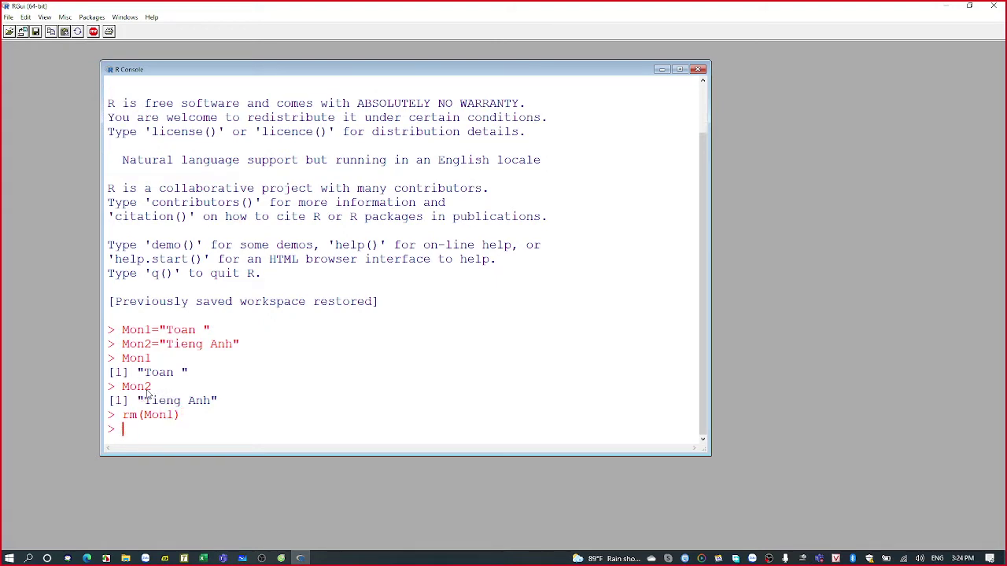
pyautogui.write('Mon1')
pyautogui.press('Return')
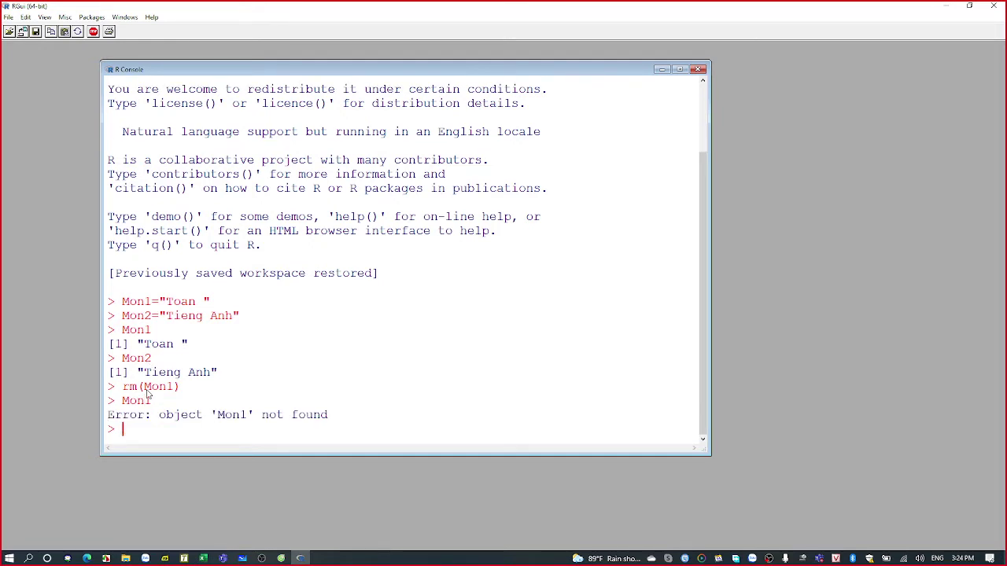
pyautogui.moveTo(123, 387); pyautogui.dragTo(177, 385)
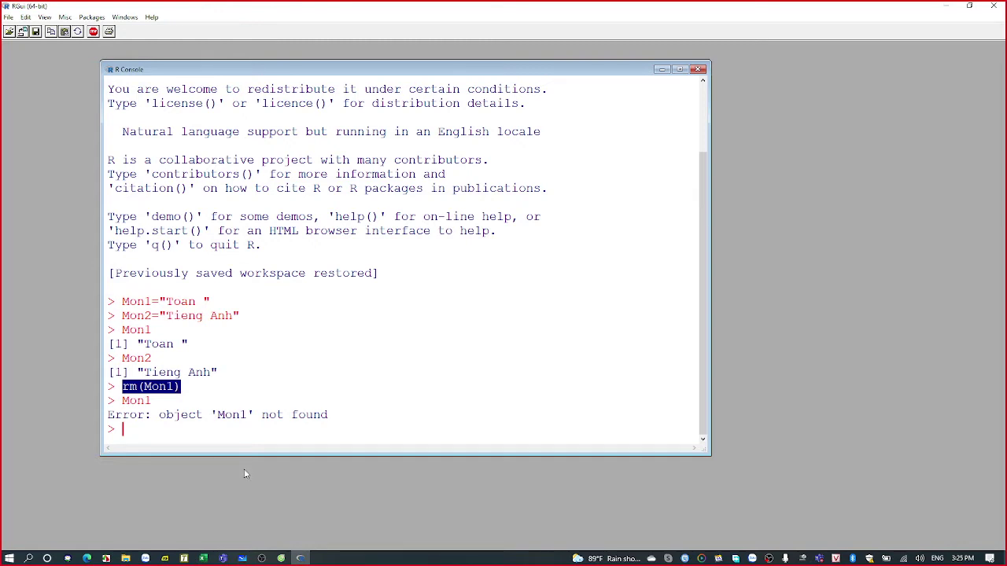
# Step: Switch to the lecture PDF and go through question 3 on creating mon1, mon2 and mon3 with its solution
pyautogui.click(165, 558)
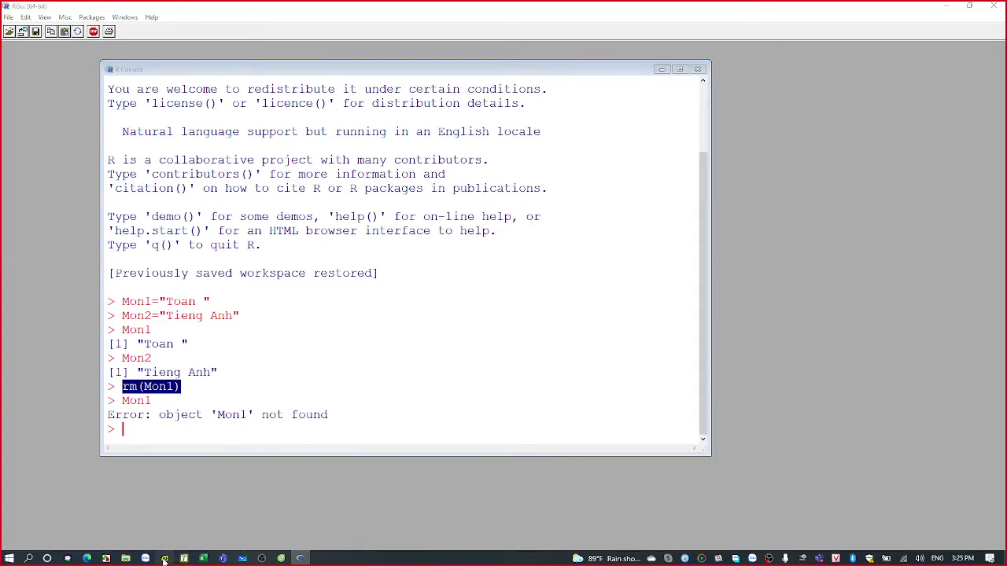
pyautogui.scroll(-1, 375, 387)
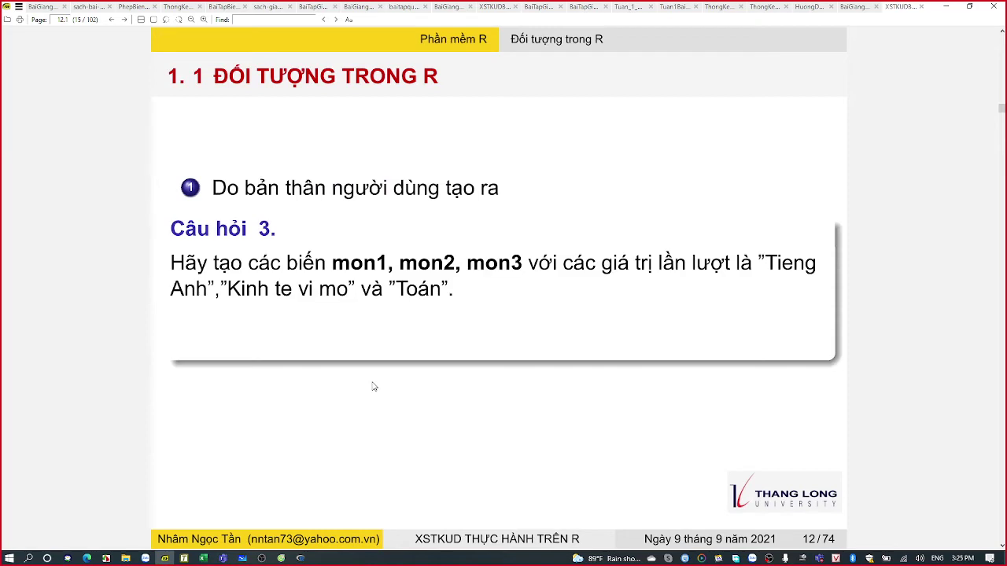
pyautogui.scroll(-1, 375, 387)
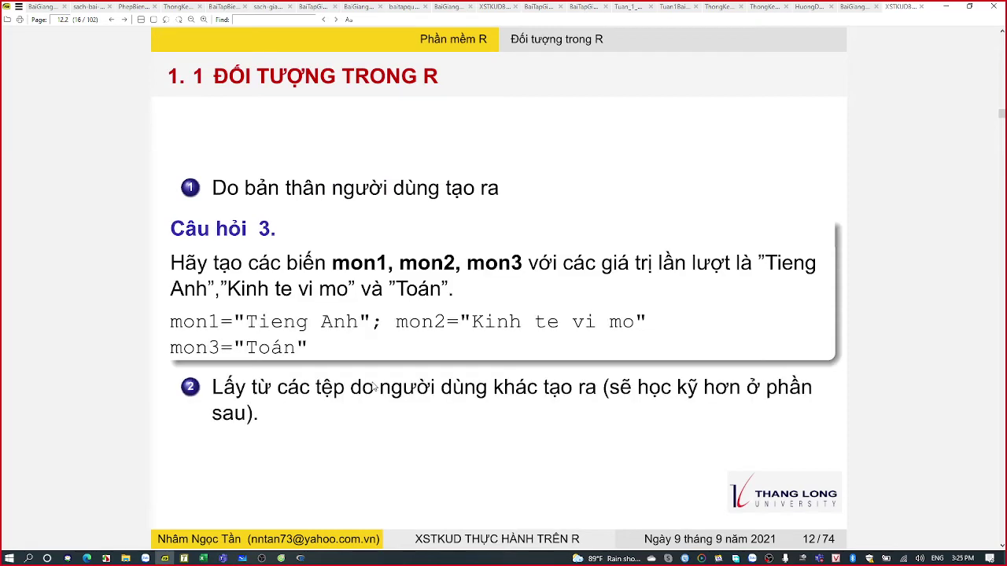
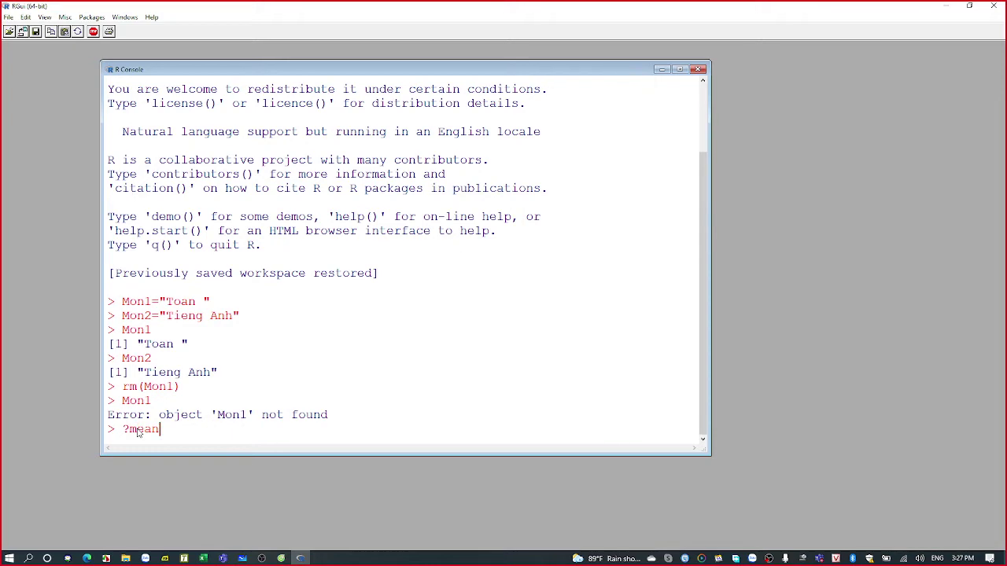
# Step: Open the R help page with ?mean and examine its heading, description, examples and default usage, dismissing the browser's translation offer
pyautogui.press('Return')
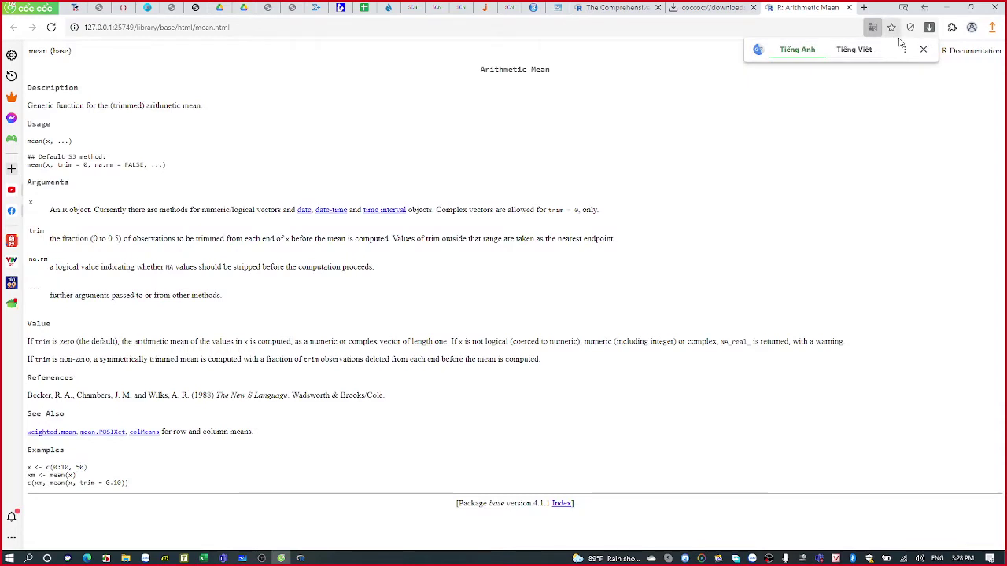
pyautogui.click(923, 49)
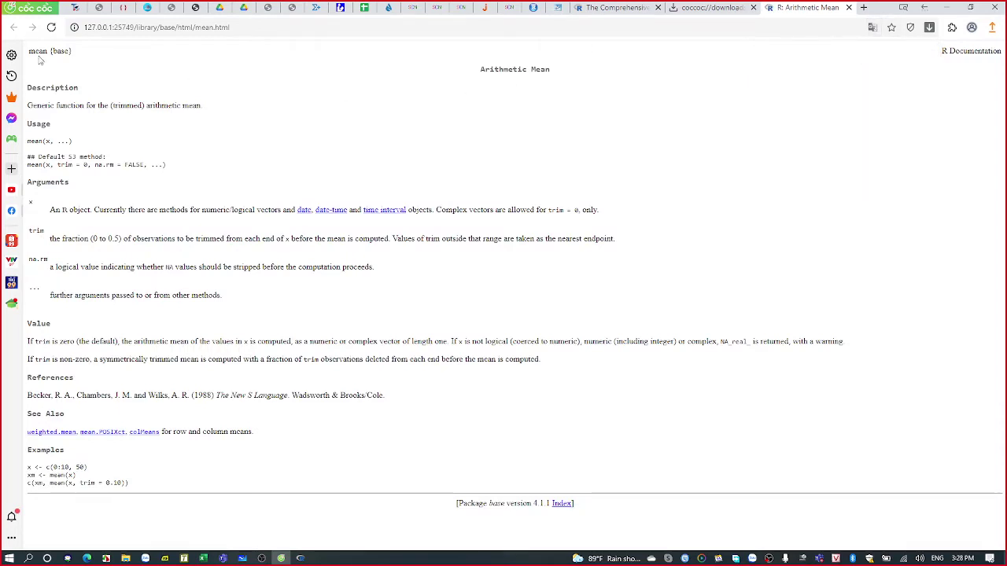
pyautogui.moveTo(29, 54); pyautogui.dragTo(72, 51)
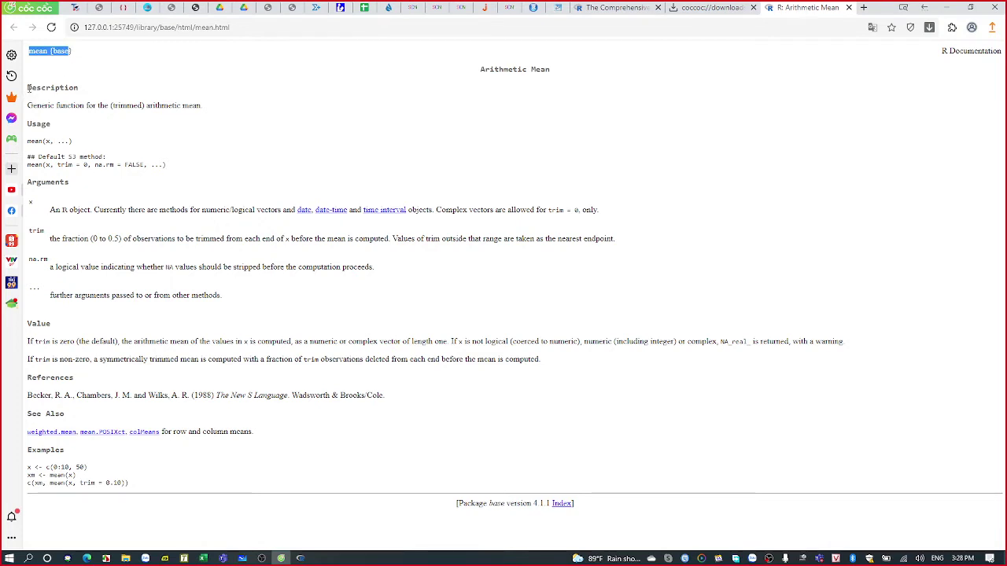
pyautogui.moveTo(28, 88); pyautogui.dragTo(82, 92)
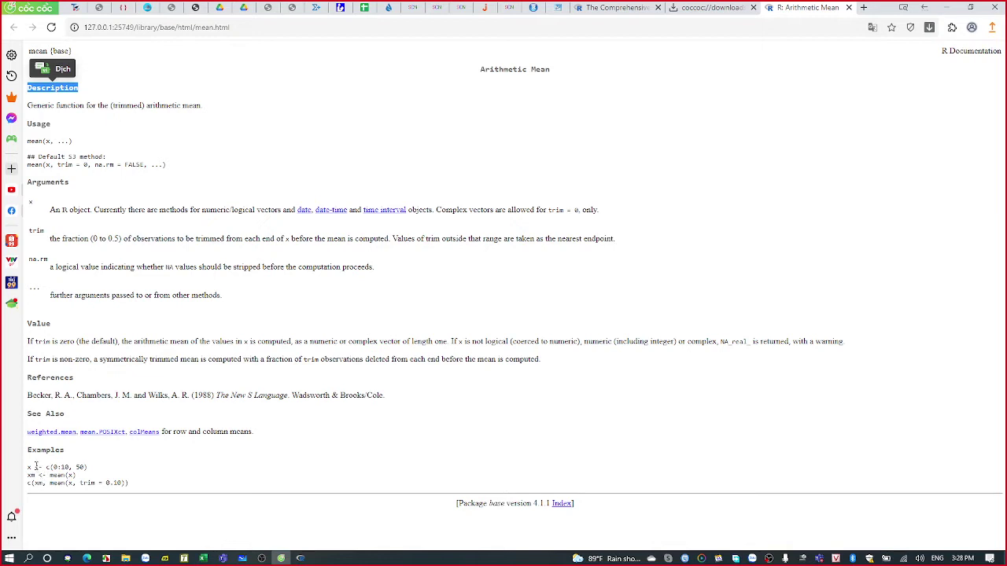
pyautogui.moveTo(28, 452); pyautogui.dragTo(130, 491)
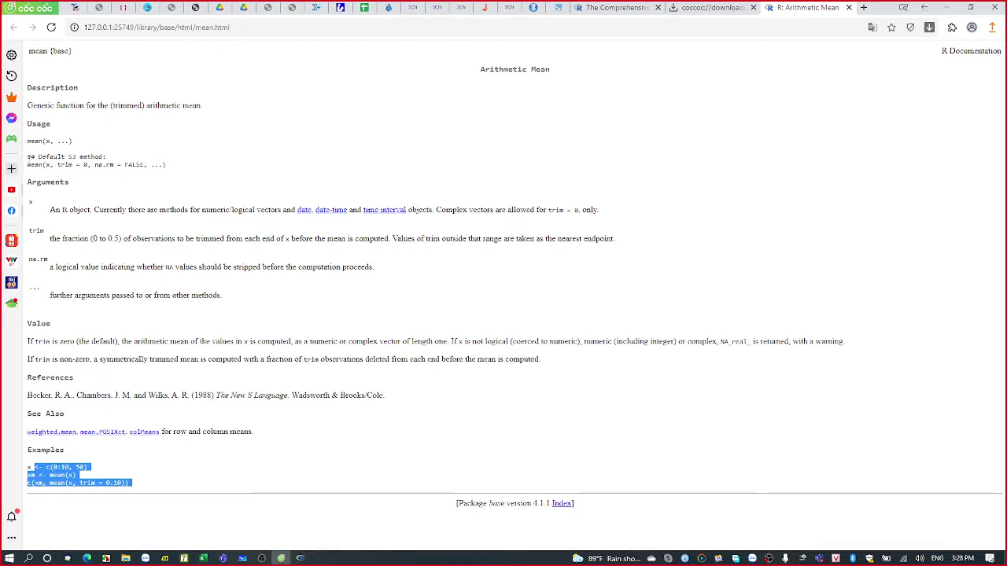
pyautogui.moveTo(29, 164); pyautogui.dragTo(179, 170)
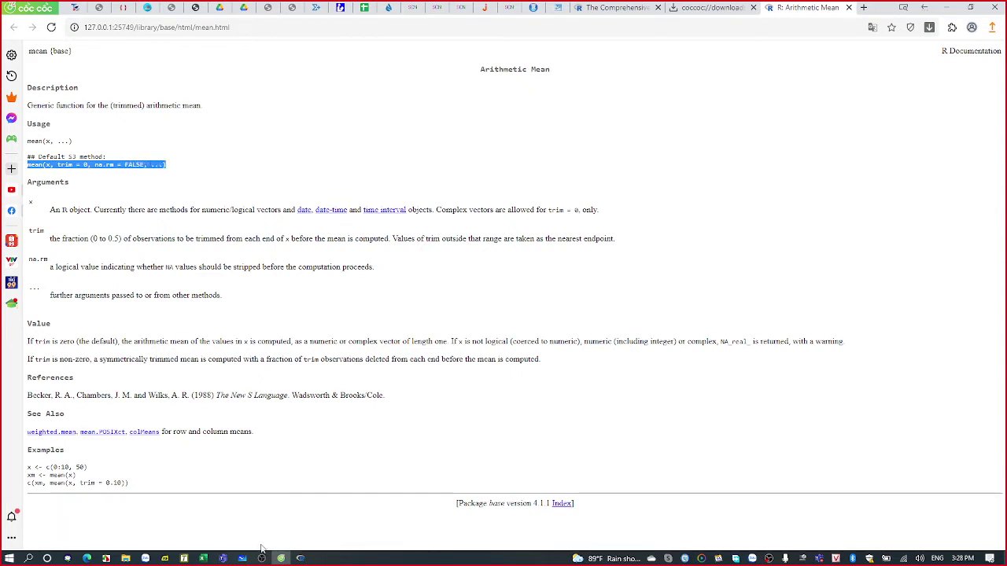
# Step: Return to the lecture PDF and highlight the apropos command on the slide about help in R
pyautogui.click(165, 559)
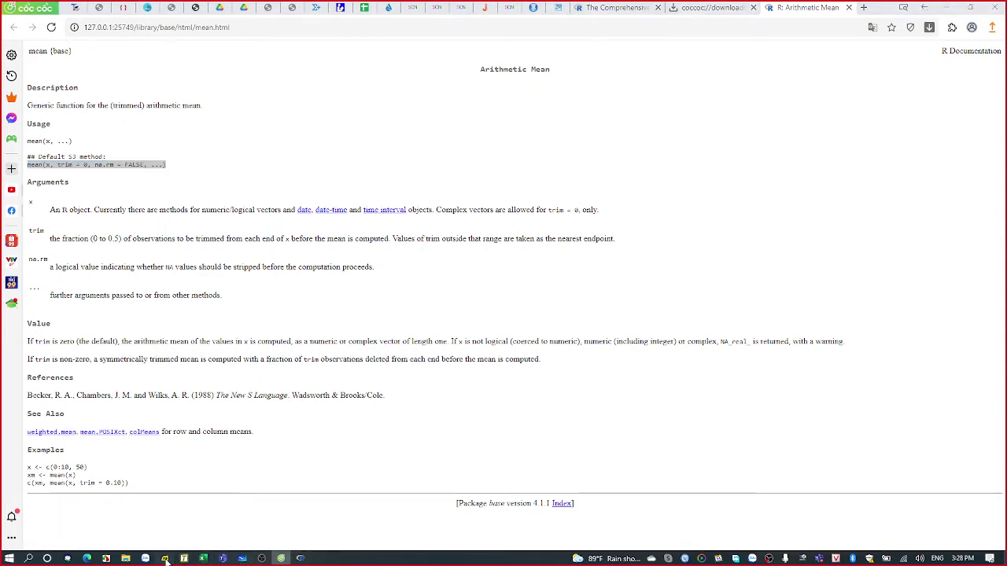
pyautogui.click(307, 440)
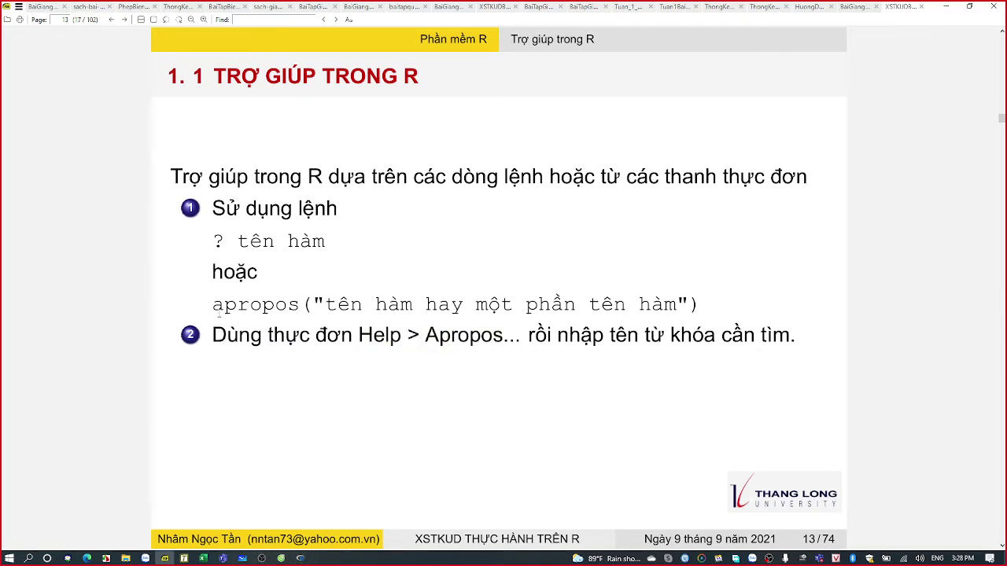
pyautogui.moveTo(211, 307); pyautogui.dragTo(302, 307)
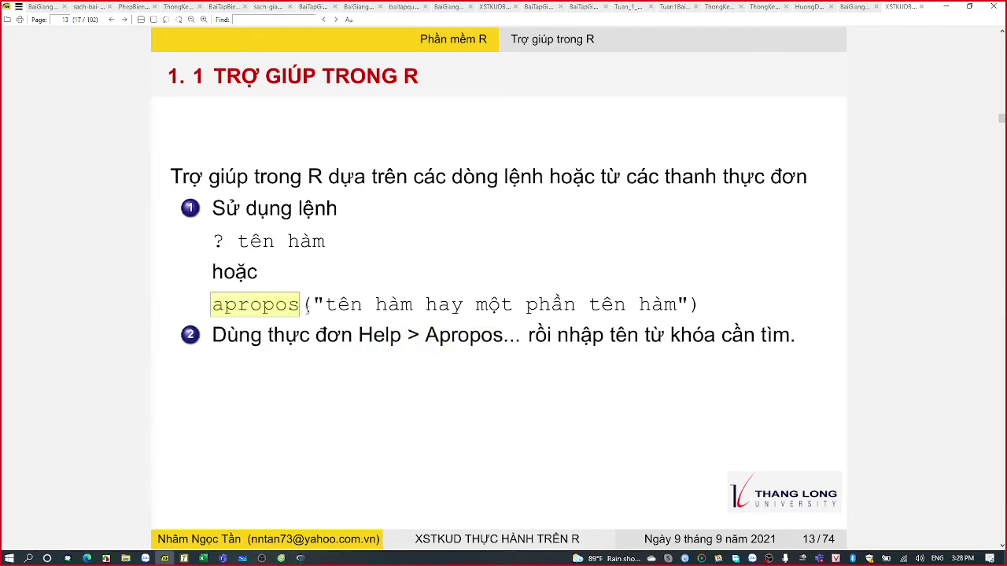
# Step: Switch back to R and run an Apropos help search for "Mean"
pyautogui.click(300, 558)
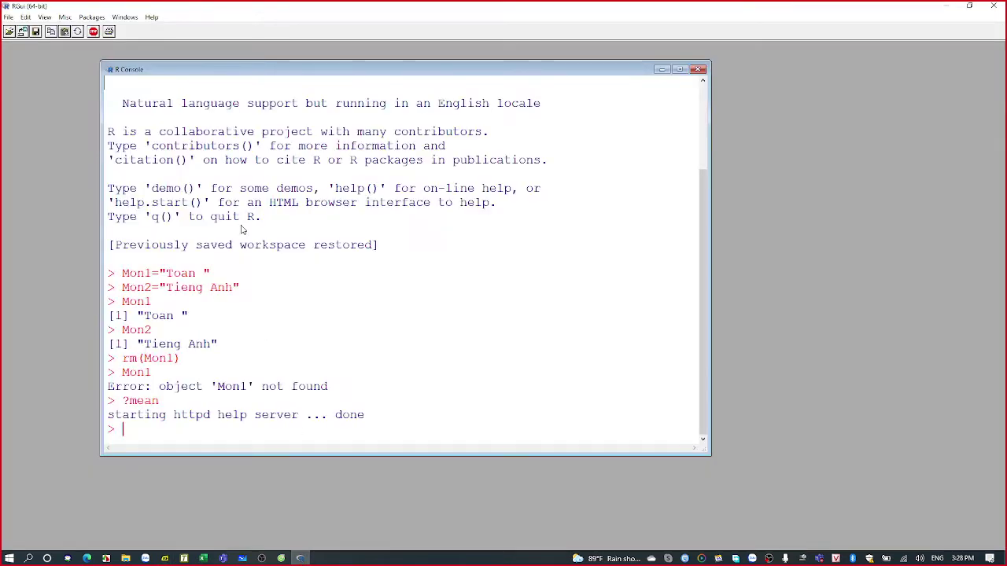
pyautogui.click(155, 19)
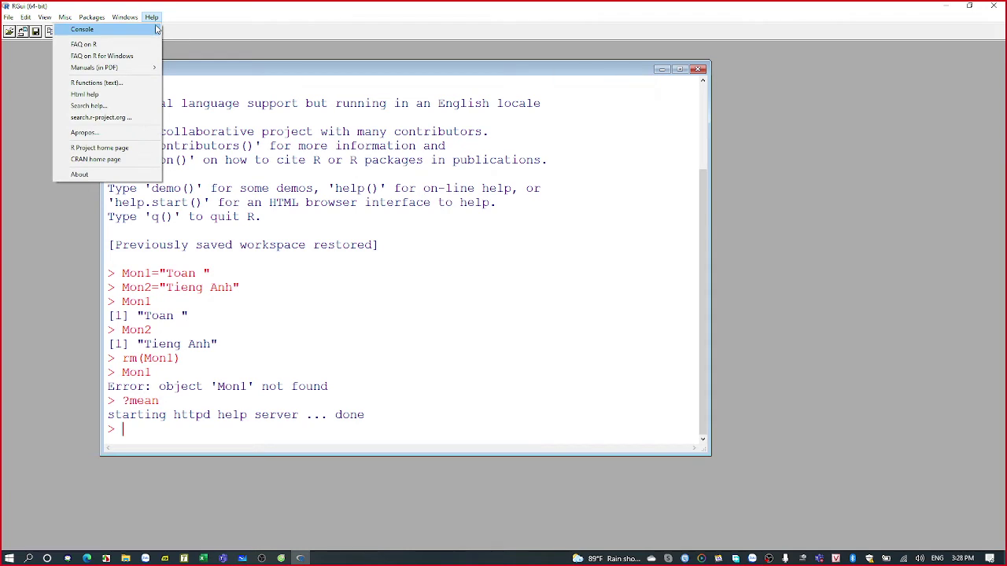
pyautogui.click(122, 132)
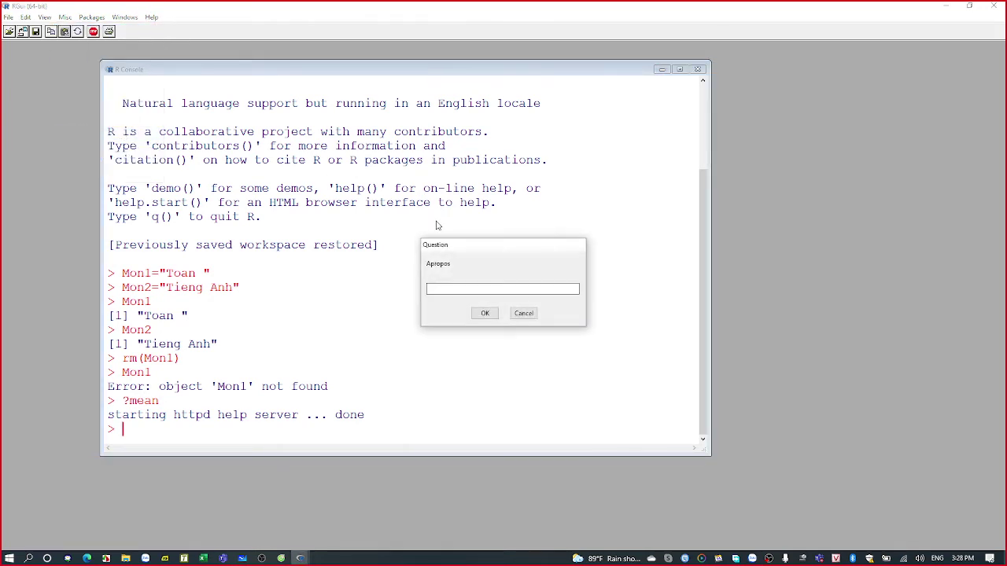
pyautogui.write('Mean')
pyautogui.press('Return')
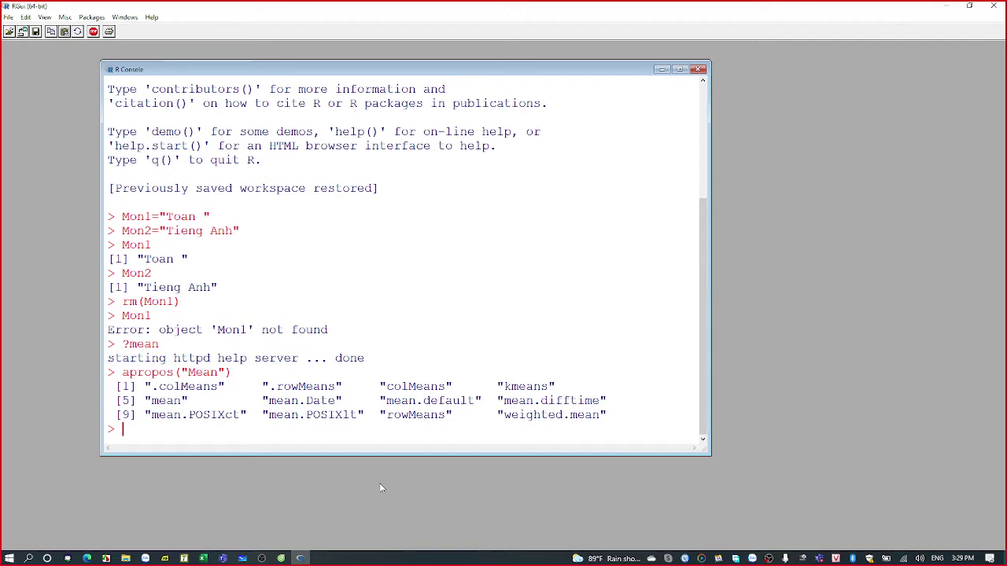
# Step: In the lecture PDF, review question 4's functions, the function structure slide and the settings slide, highlighting the GUI preferences font size instruction
pyautogui.click(167, 557)
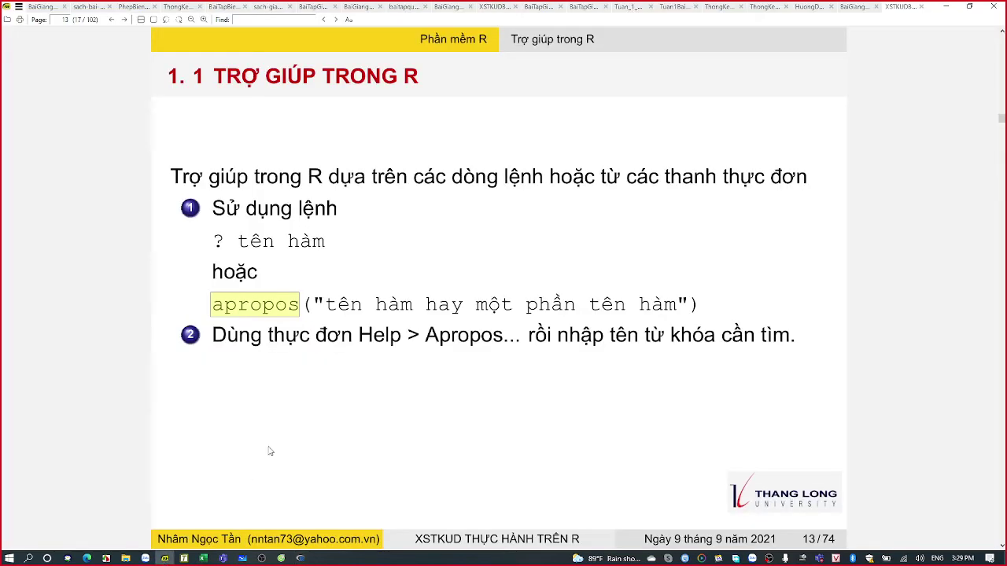
pyautogui.press('Right')
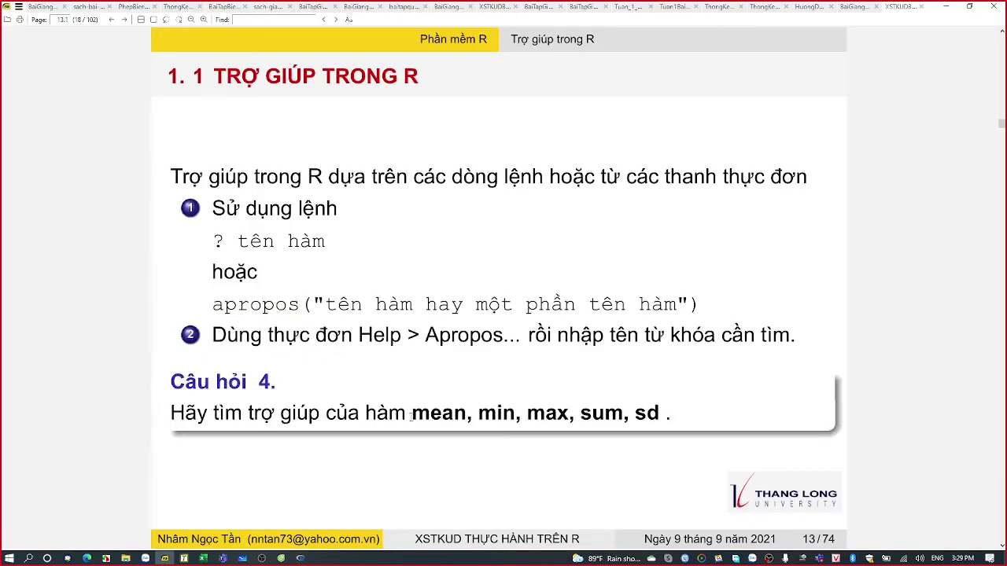
pyautogui.moveTo(410, 415); pyautogui.dragTo(674, 414)
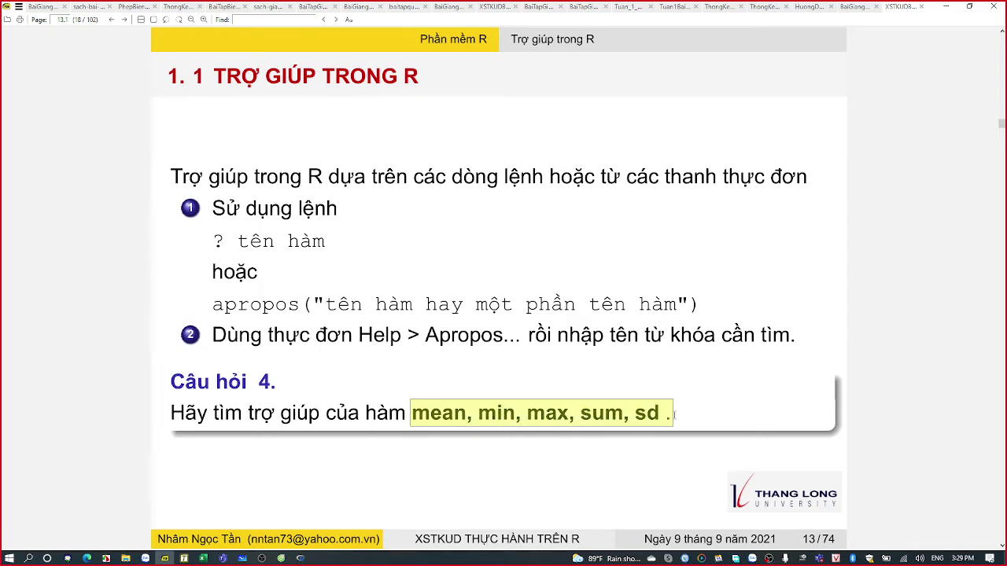
pyautogui.scroll(-1, 674, 415)
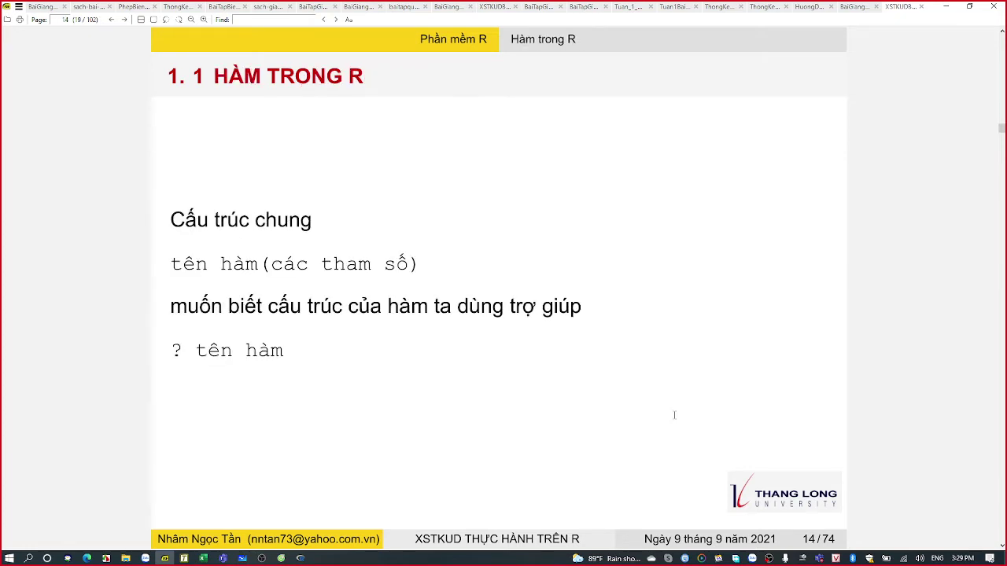
pyautogui.scroll(-1, 674, 414)
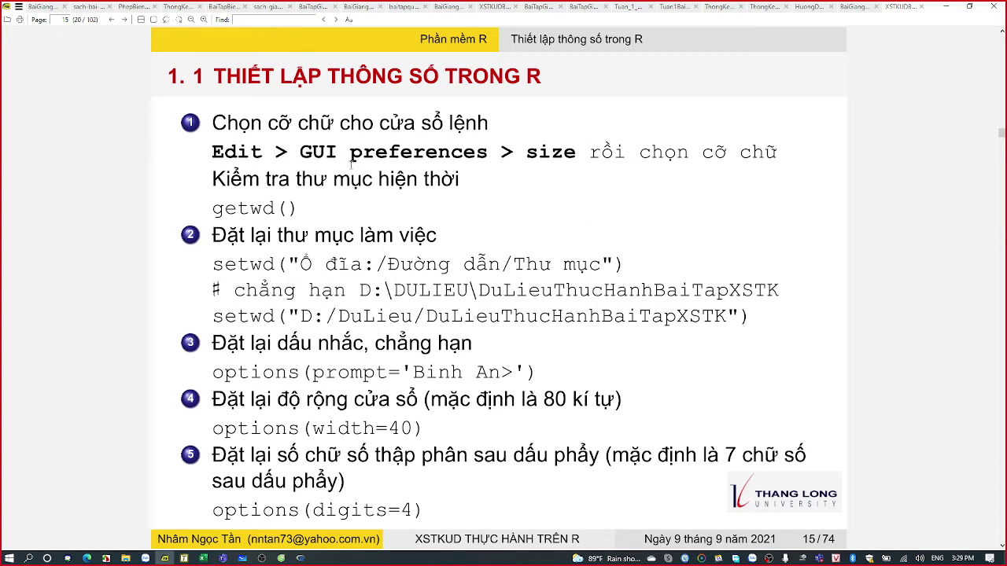
pyautogui.moveTo(214, 154); pyautogui.dragTo(576, 151)
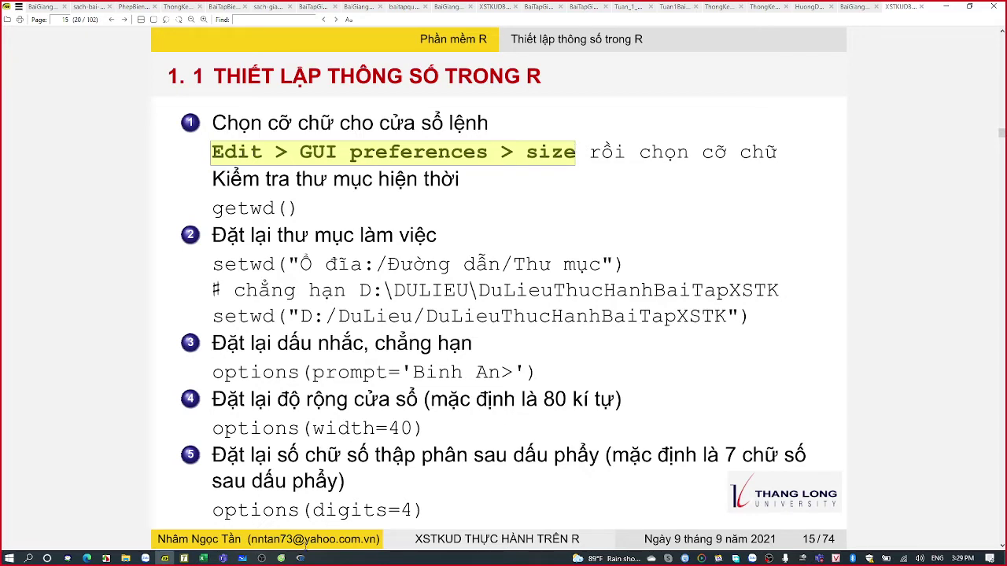
# Step: Switch to the R Console, query the current working directory with getwd() and highlight the returned path
pyautogui.click(299, 558)
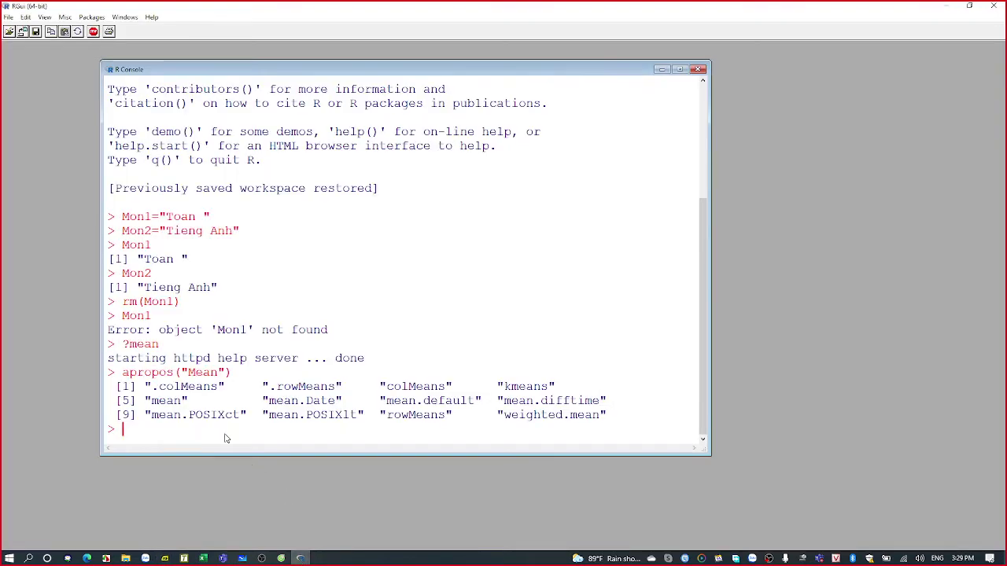
pyautogui.write('getwd()')
pyautogui.press('Return')
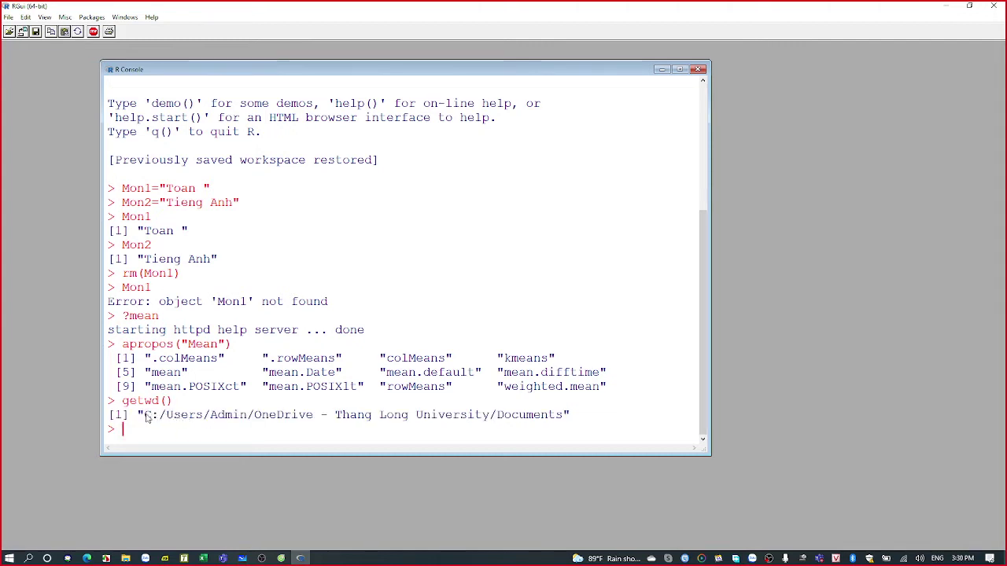
pyautogui.moveTo(144, 418); pyautogui.dragTo(571, 421)
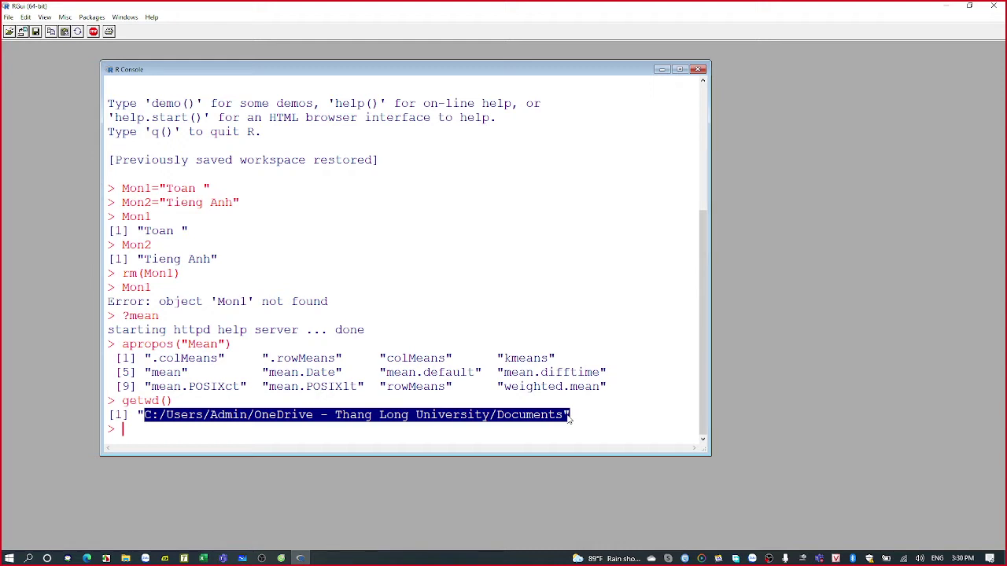
# Step: Return to the lecture PDF and highlight setwd, the D:\DULIEU example folder and the D:/DuLieu/DuLieuThucHanhBaiTapXSTK path on the settings slide
pyautogui.click(277, 439)
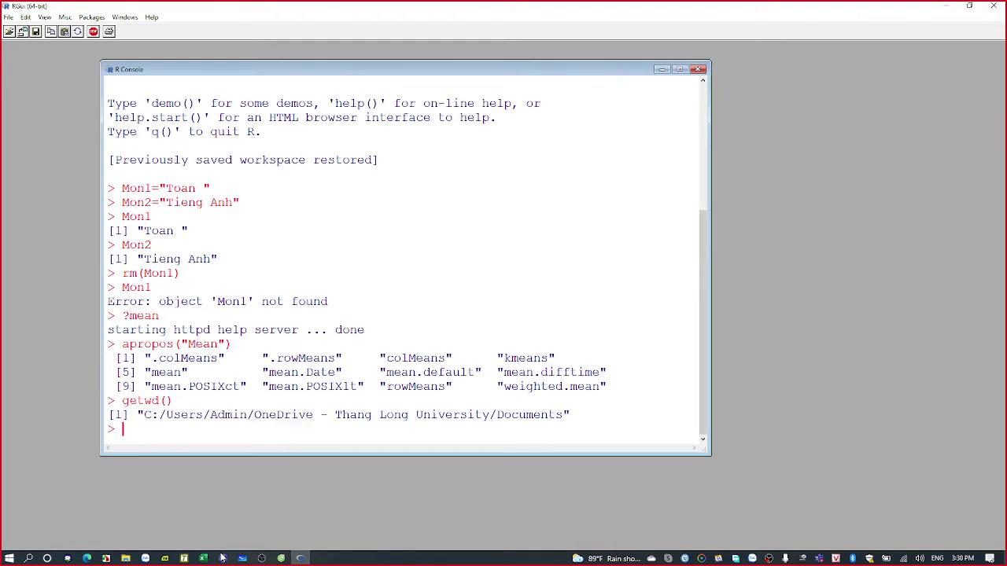
pyautogui.click(165, 559)
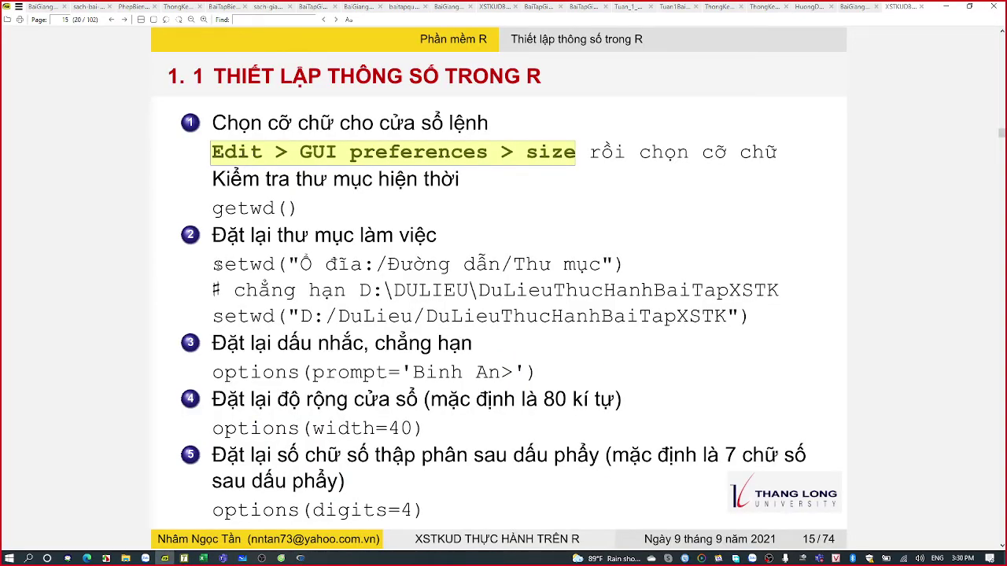
pyautogui.moveTo(212, 265); pyautogui.dragTo(275, 264)
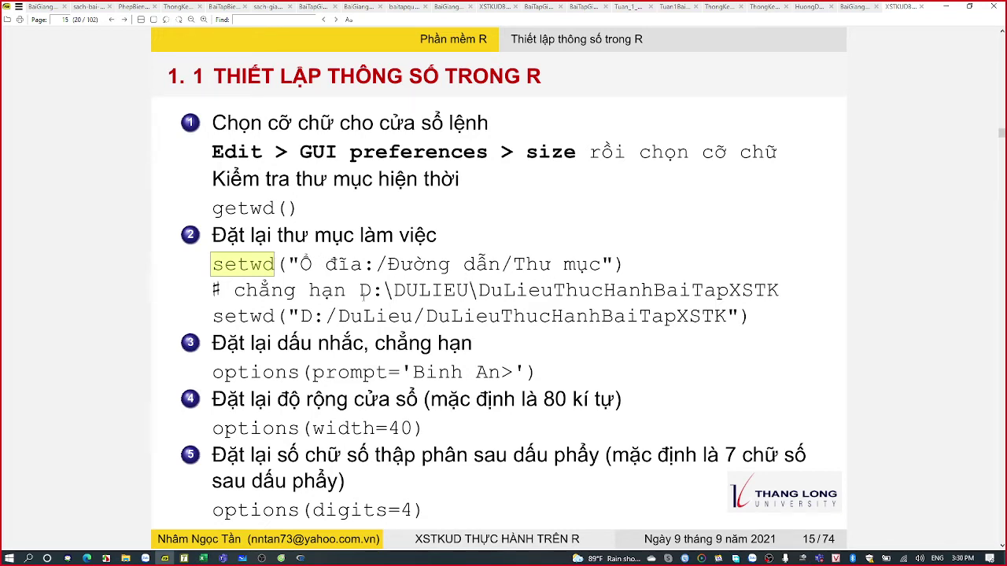
pyautogui.moveTo(361, 291); pyautogui.dragTo(780, 293)
pyautogui.click(370, 329)
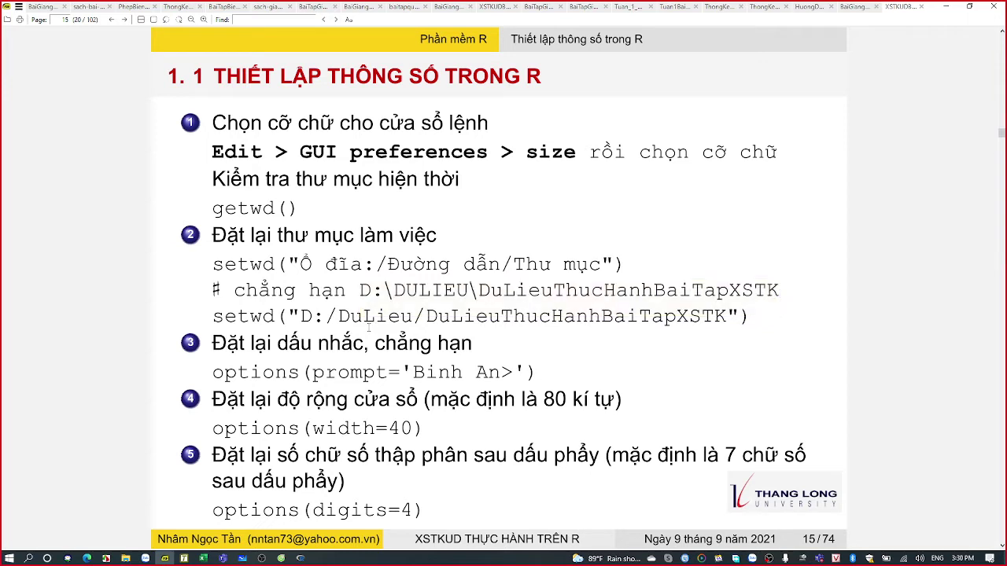
pyautogui.moveTo(300, 317); pyautogui.dragTo(749, 317)
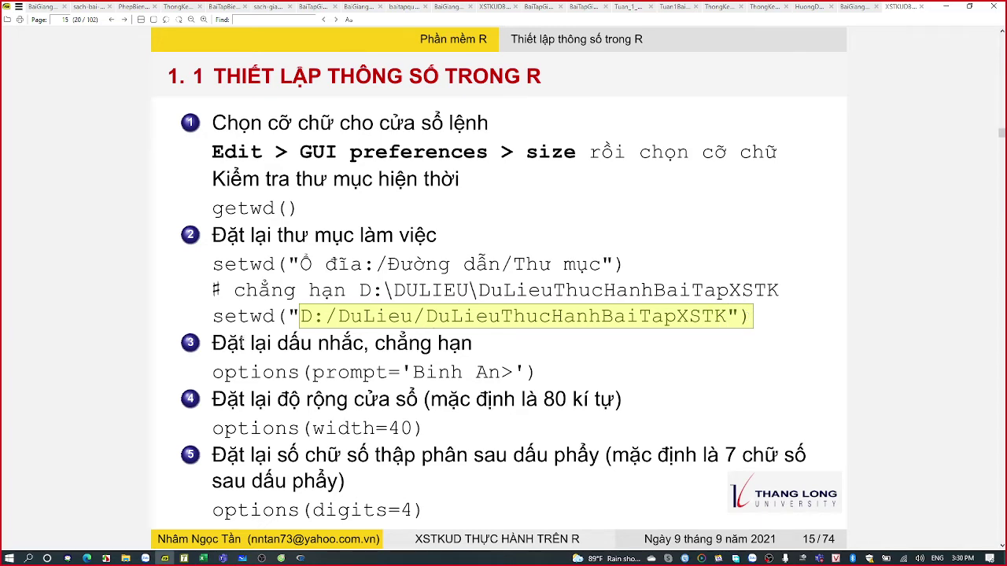
# Step: Copy options(prompt='Binh An>') from the settings slide and run it in the R Console
pyautogui.moveTo(212, 372); pyautogui.dragTo(540, 371)
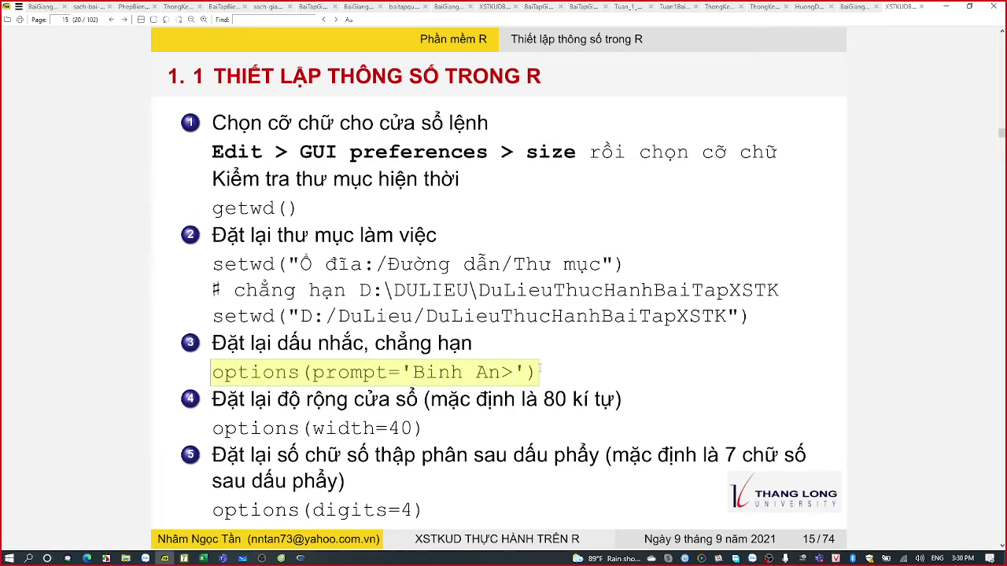
pyautogui.click(300, 559)
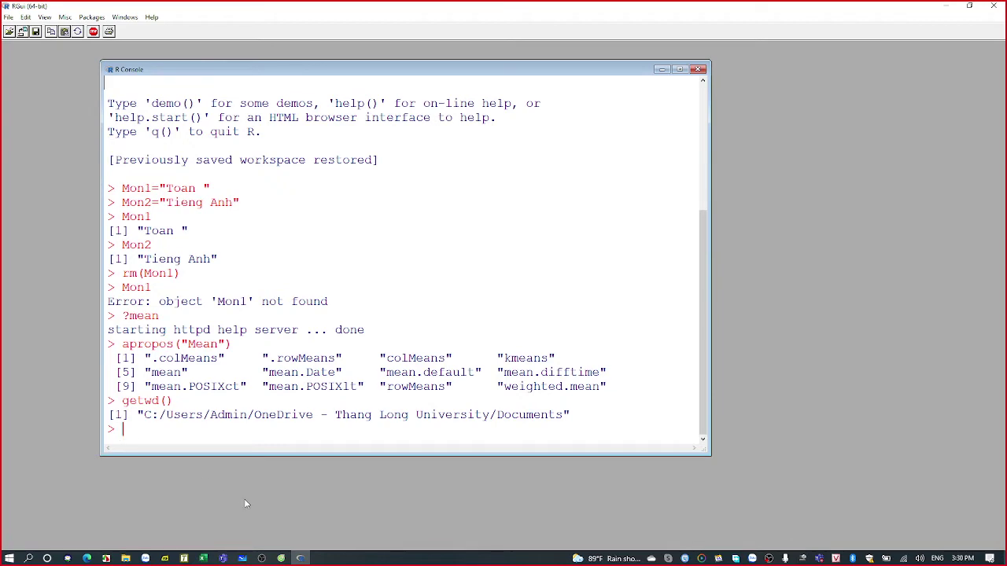
pyautogui.click(165, 559)
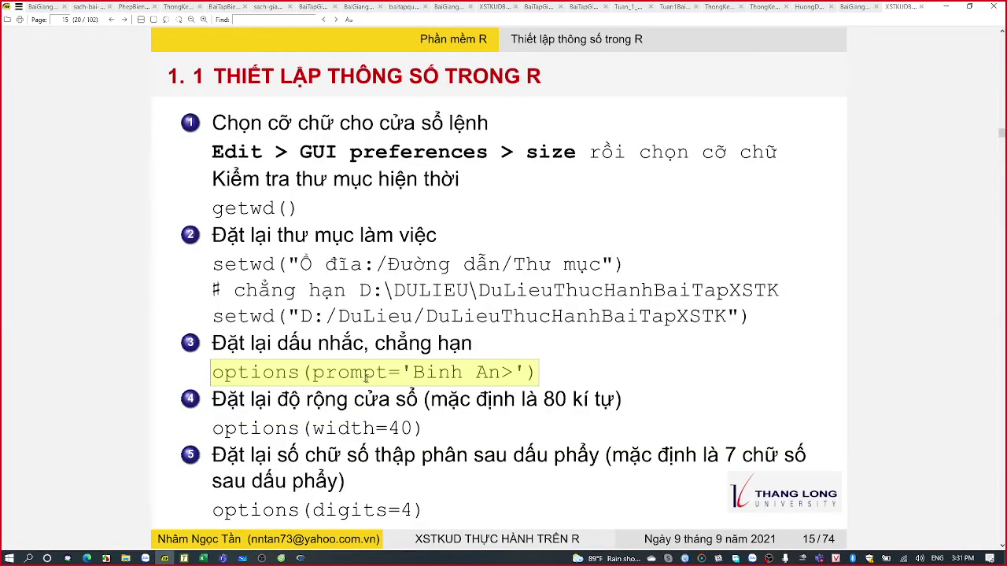
pyautogui.rightClick(364, 375)
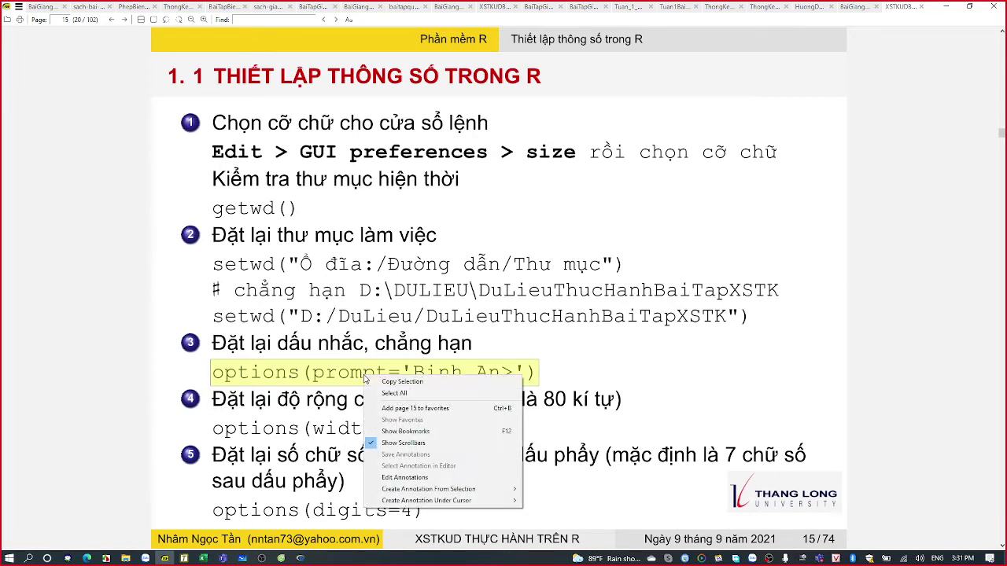
pyautogui.click(383, 383)
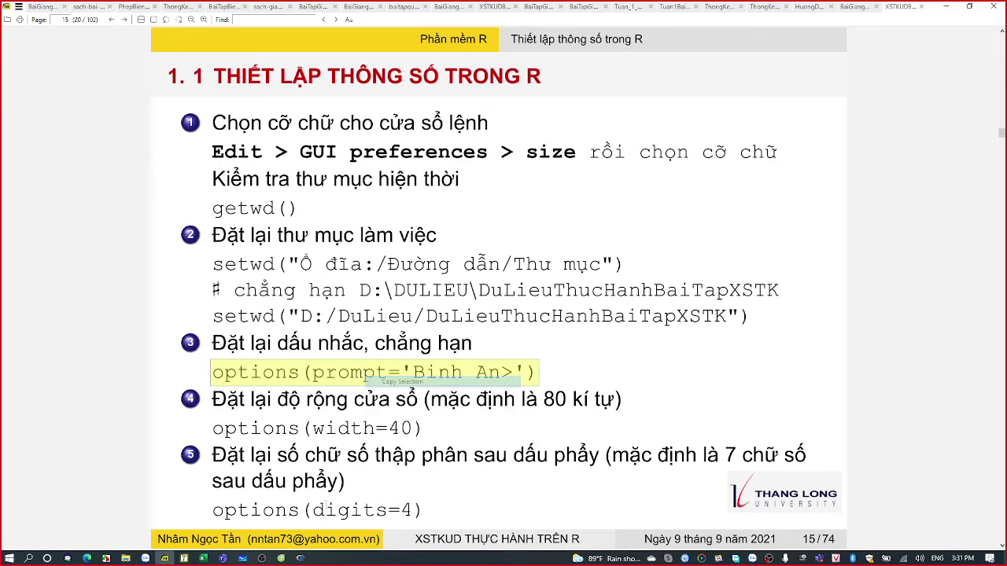
pyautogui.click(300, 558)
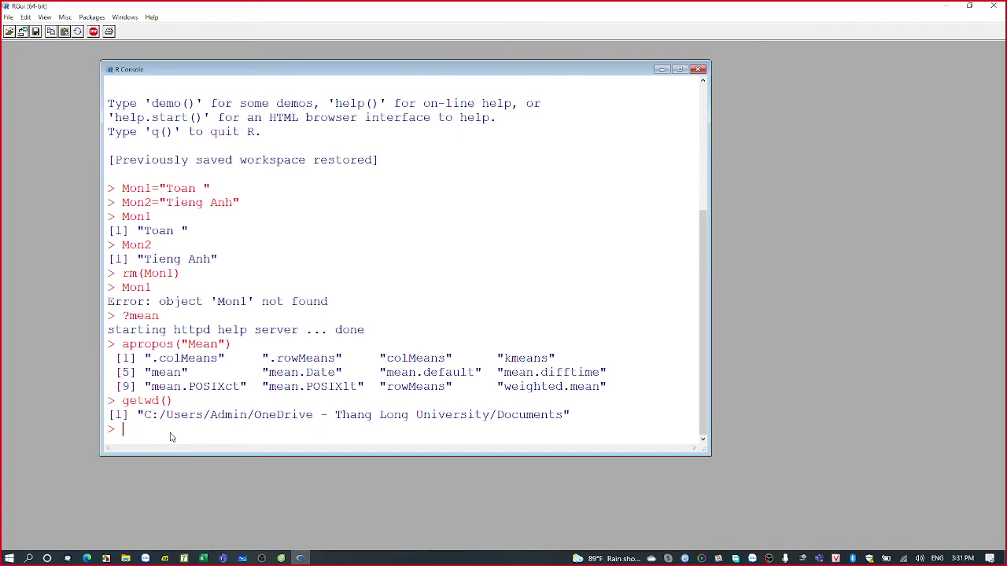
pyautogui.hotkey('ctrl', 'v')
pyautogui.press('Return')
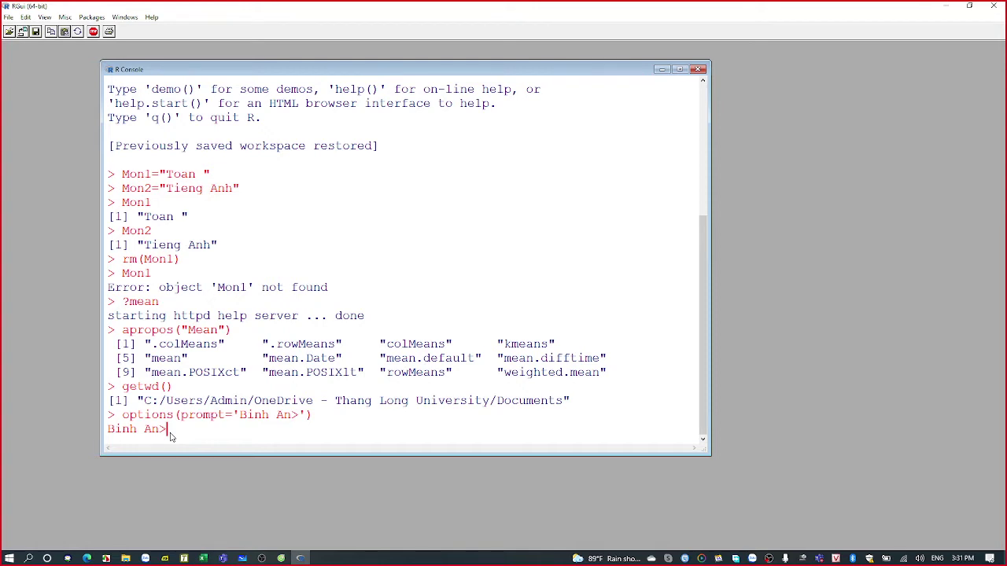
# Step: Browse back and forth through the previously entered commands in the R Console's command history
pyautogui.press('Up')
pyautogui.press('BackSpace')
pyautogui.press('BackSpace')
pyautogui.press('BackSpace')
pyautogui.press('BackSpace')
pyautogui.press('BackSpace')
pyautogui.press('BackSpace')
pyautogui.press('BackSpace')
pyautogui.press('BackSpace')
pyautogui.press('BackSpace')
pyautogui.press('BackSpace')
pyautogui.press('BackSpace')
pyautogui.press('BackSpace')
pyautogui.press('BackSpace')
pyautogui.press('BackSpace')
pyautogui.press('BackSpace')
pyautogui.press('BackSpace')
pyautogui.press('BackSpace')
pyautogui.press('BackSpace')
pyautogui.press('BackSpace')
pyautogui.press('BackSpace')
pyautogui.press('Up')
pyautogui.press('Up')
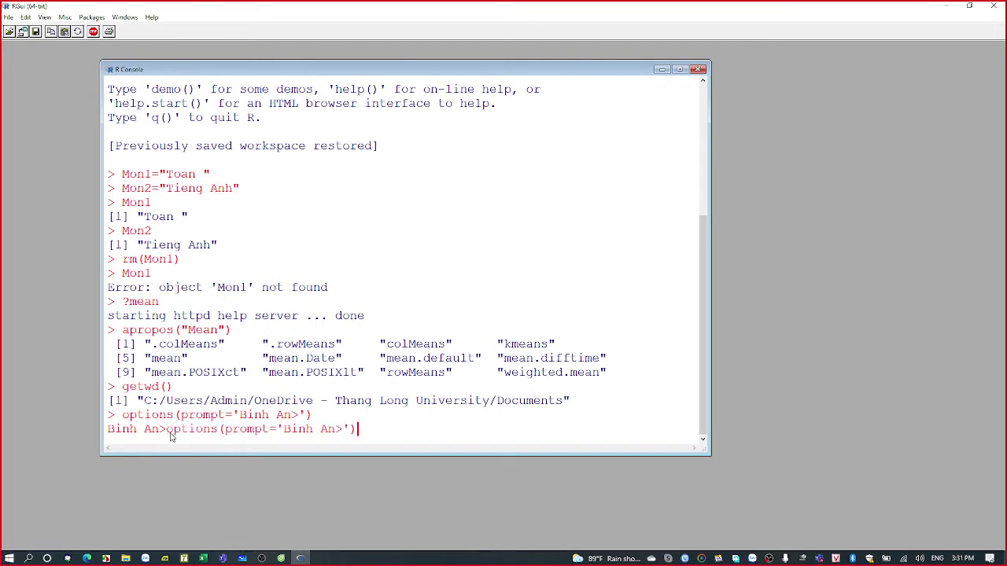
pyautogui.press('Up')
pyautogui.press('Up')
pyautogui.press('Up')
pyautogui.press('Up')
pyautogui.press('Up')
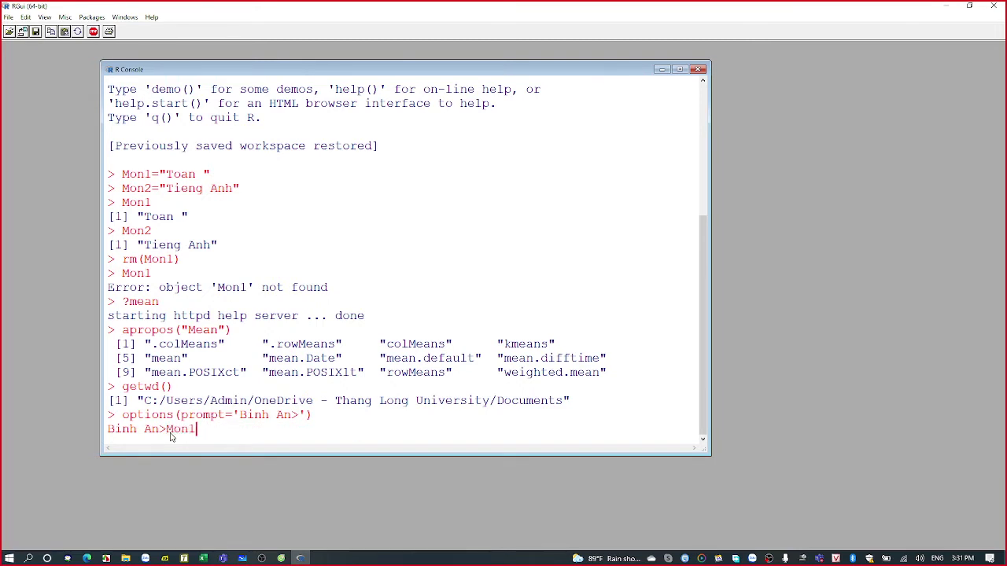
pyautogui.press('Up')
pyautogui.press('Up')
pyautogui.press('Up')
pyautogui.press('Up')
pyautogui.press('Up')
pyautogui.press('Up')
pyautogui.press('Up')
pyautogui.press('Up')
pyautogui.press('Up')
pyautogui.press('Up')
pyautogui.press('Up')
pyautogui.press('Up')
pyautogui.press('Up')
pyautogui.press('Up')
pyautogui.press('Up')
pyautogui.press('Up')
pyautogui.press('Up')
pyautogui.press('Up')
pyautogui.press('Up')
pyautogui.press('Up')
pyautogui.press('Up')
pyautogui.press('Up')
pyautogui.press('Up')
pyautogui.press('Up')
pyautogui.press('Up')
pyautogui.press('Up')
pyautogui.press('Up')
pyautogui.press('Down')
pyautogui.press('Down')
pyautogui.press('Down')
pyautogui.press('Down')
pyautogui.press('Down')
pyautogui.press('Down')
pyautogui.press('Down')
pyautogui.press('Down')
pyautogui.press('Down')
pyautogui.press('Down')
pyautogui.press('Down')
pyautogui.press('Down')
pyautogui.press('Down')
pyautogui.press('Down')
# Step: Recall the last prompt command, change the prompt text to 'Binh Yeu An>' and run it
pyautogui.press('Up')
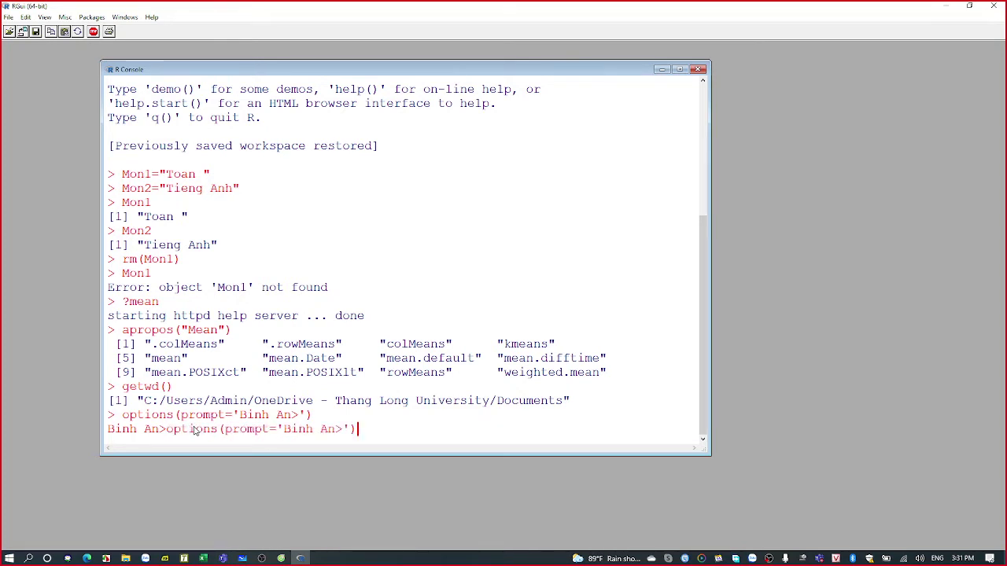
pyautogui.press('Left')
pyautogui.press('Left')
pyautogui.press('Left')
pyautogui.press('Left')
pyautogui.press('Left')
pyautogui.write('Yeu')
pyautogui.press('Return')
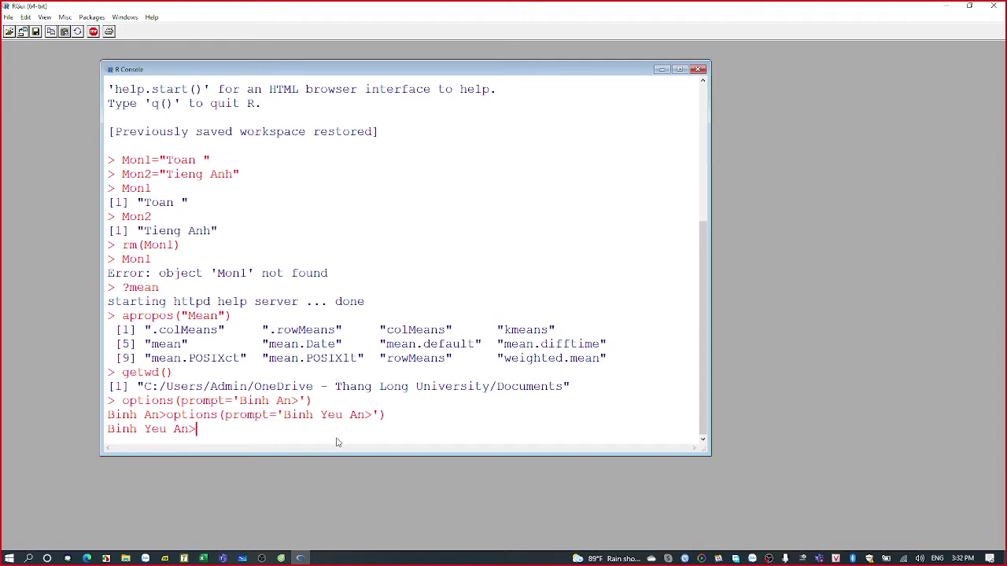
# Step: Return to the lecture PDF and highlight options(width=40) and options(digits=4) on the settings slide
pyautogui.click(166, 558)
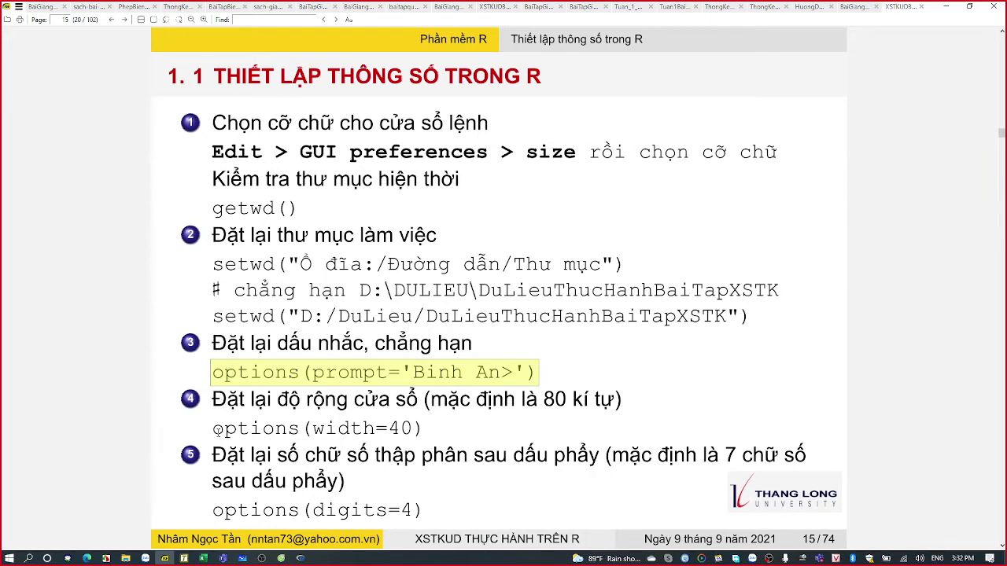
pyautogui.moveTo(212, 428); pyautogui.dragTo(425, 429)
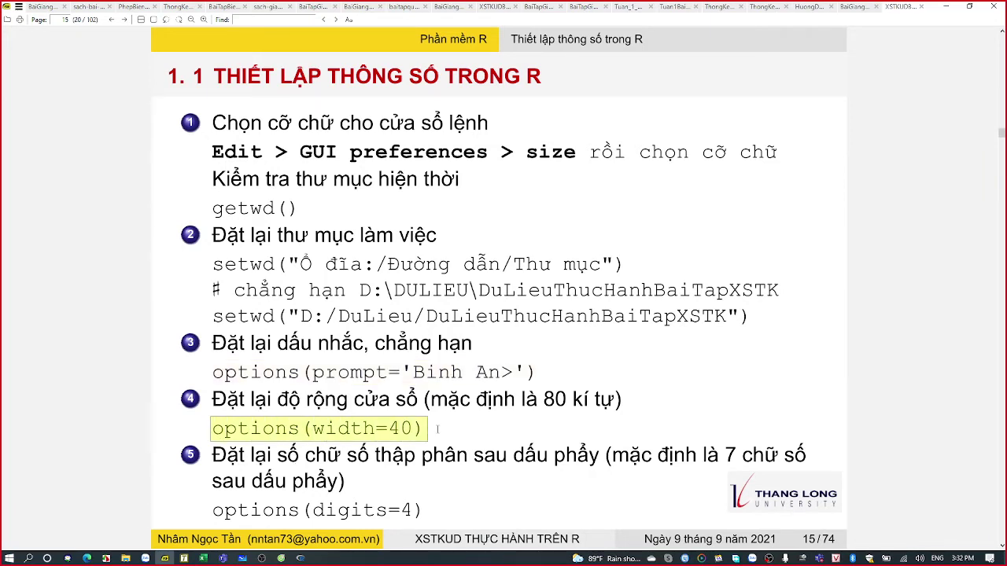
pyautogui.moveTo(218, 511); pyautogui.dragTo(428, 512)
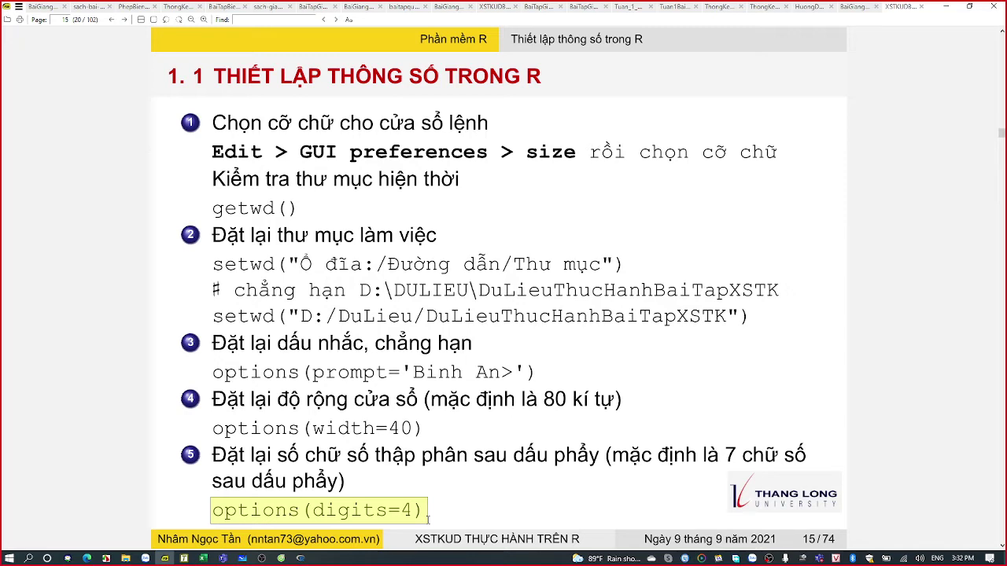
# Step: Go to the slide on installing new packages and highlight the local and online install.packages commands for BSDA
pyautogui.scroll(-1, 428, 516)
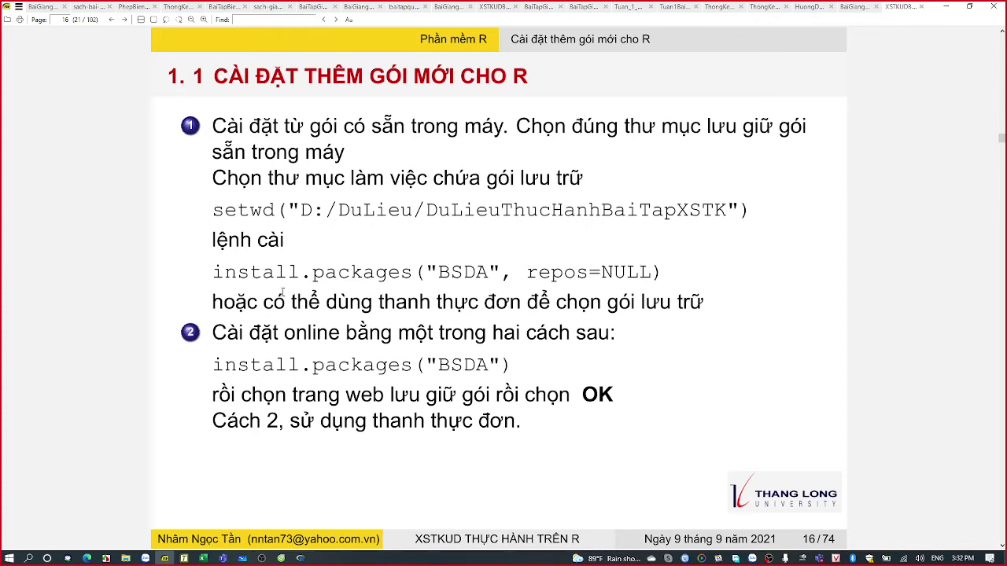
pyautogui.moveTo(211, 272); pyautogui.dragTo(675, 283)
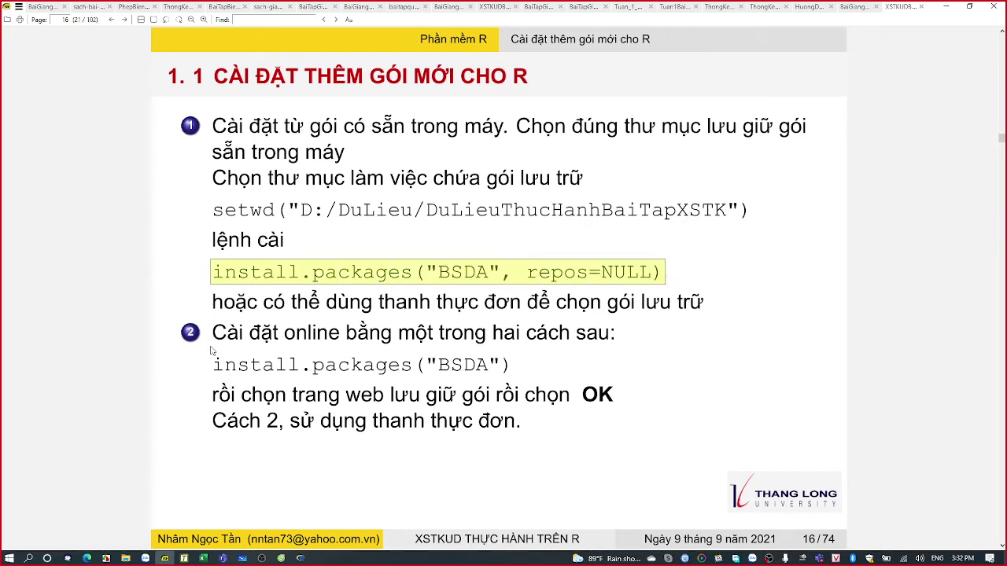
pyautogui.moveTo(212, 365); pyautogui.dragTo(521, 370)
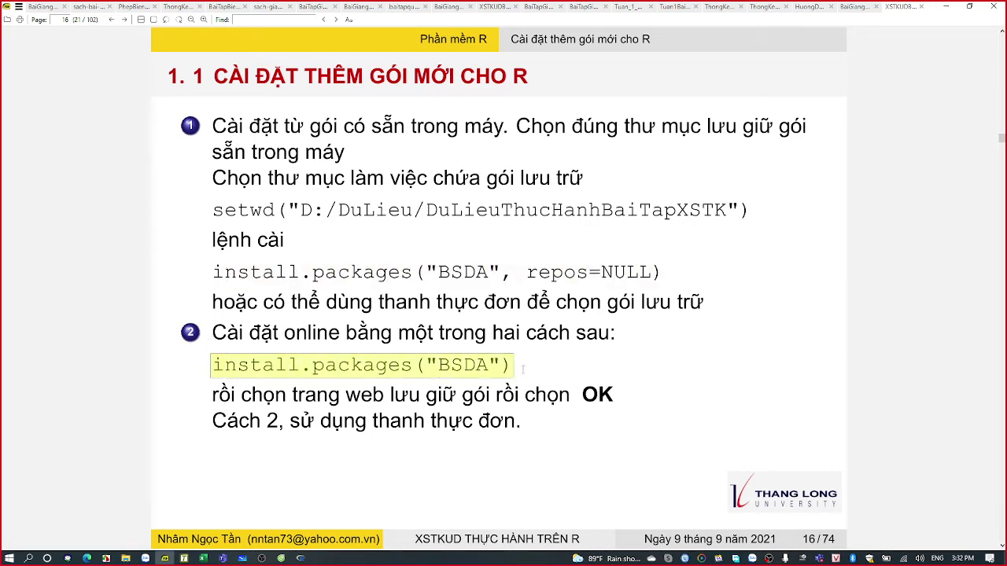
pyautogui.click(395, 429)
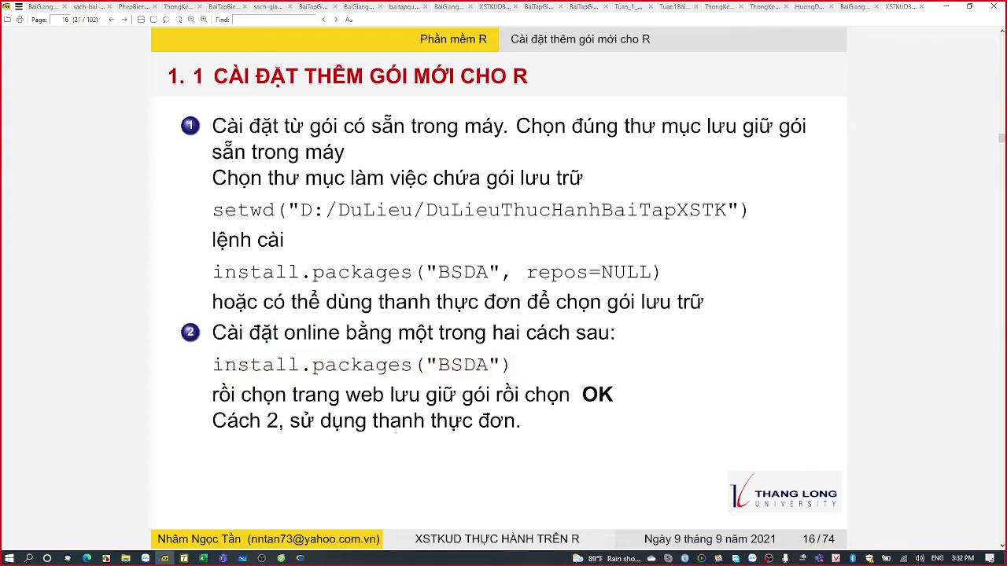
# Step: Review question 5's packages and the slide on R's menus, then show the chapter contents for RStudio
pyautogui.press('Right')
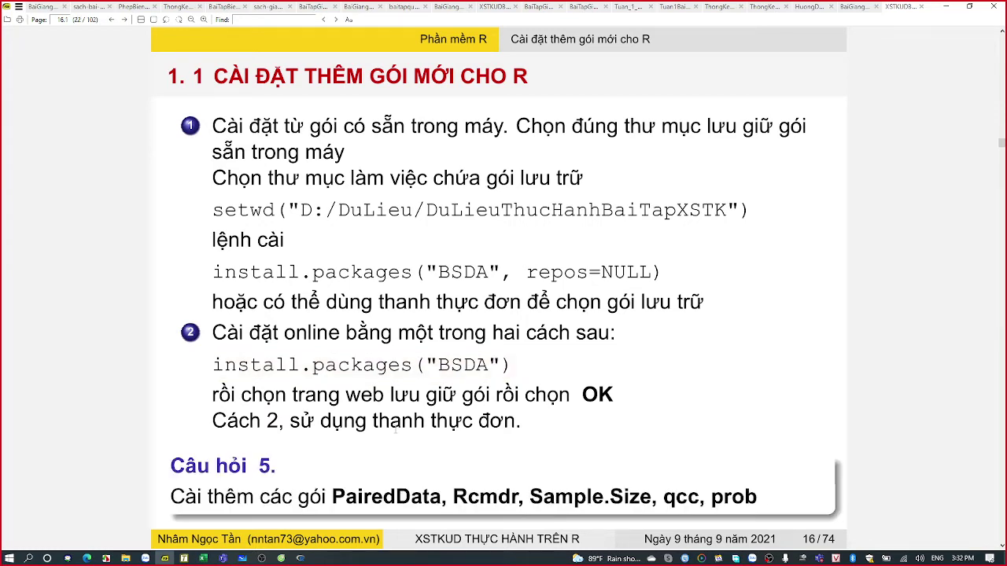
pyautogui.press('Right')
pyautogui.press('Right')
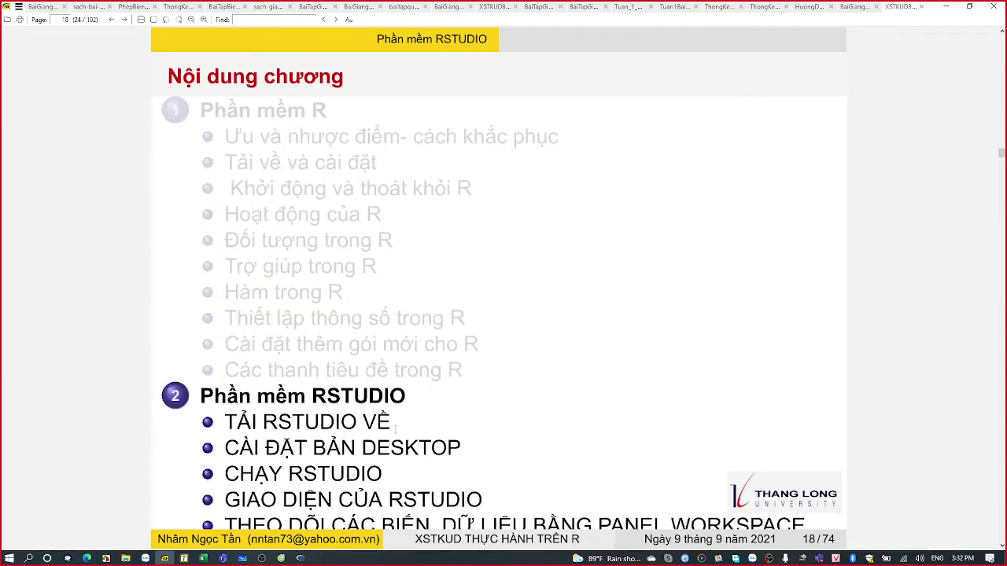
pyautogui.press('Left')
pyautogui.press('Left')
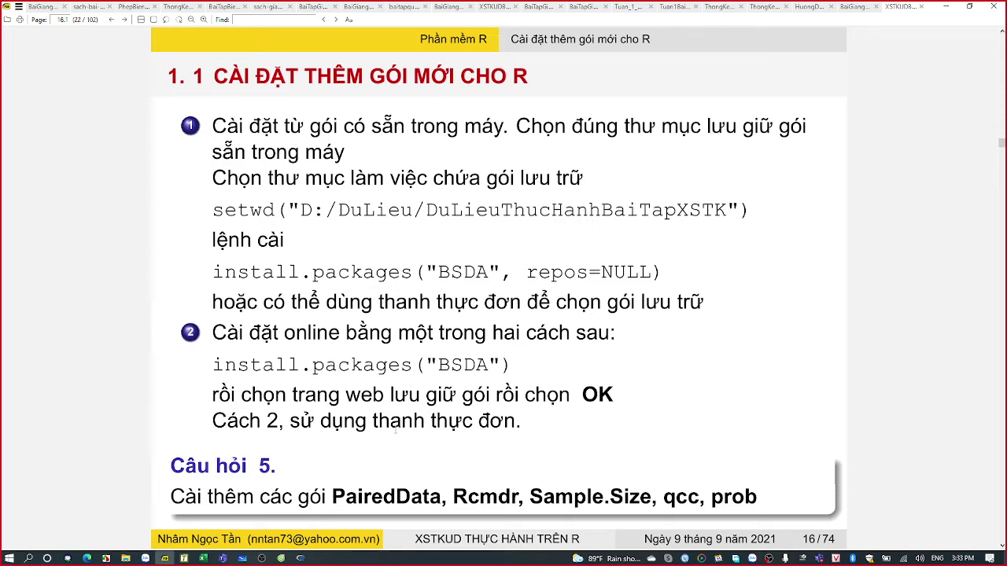
pyautogui.press('Right')
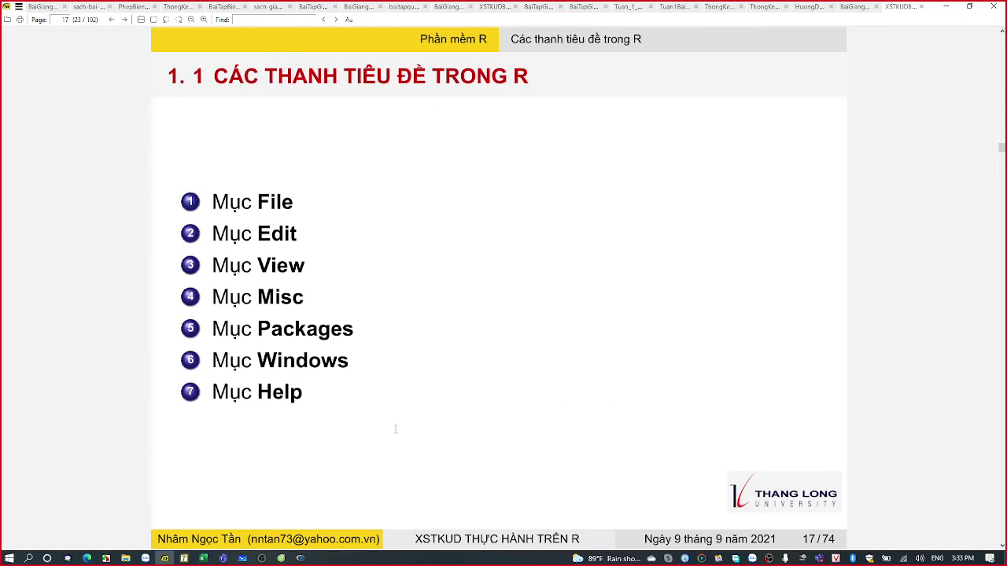
pyautogui.press('Right')
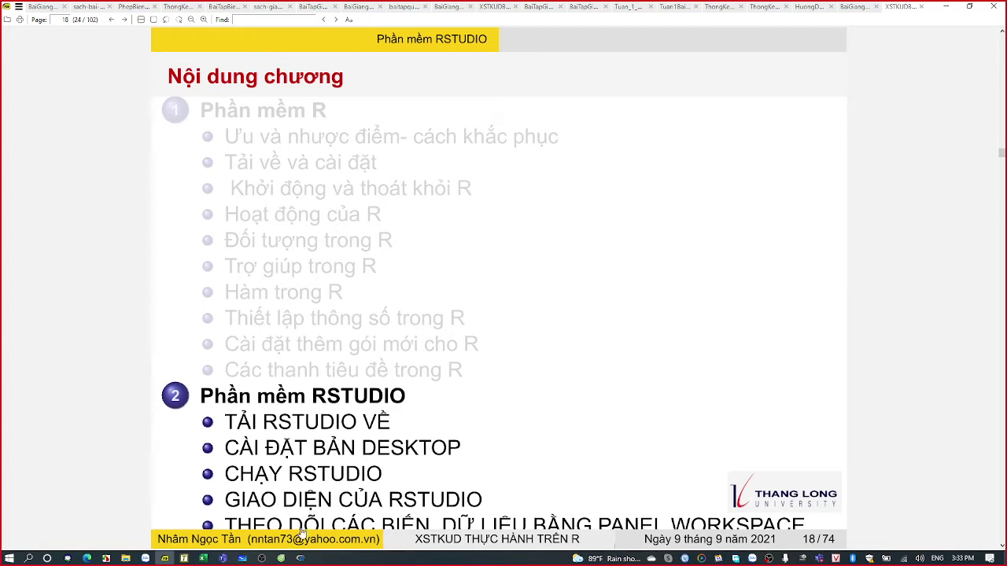
# Step: Switch to the Cốc Cốc browser and return from the CRAN page to the Google results for R
pyautogui.click(281, 560)
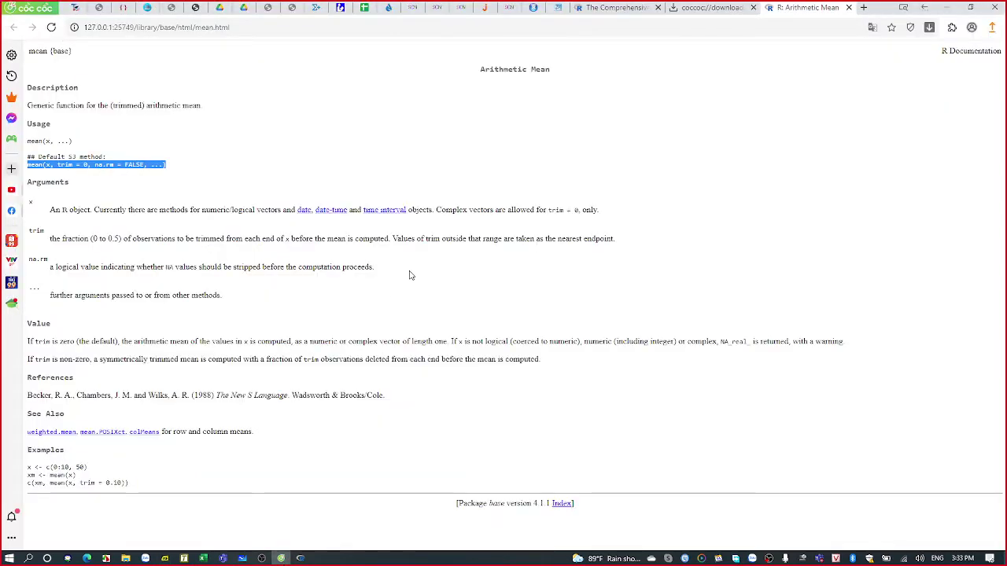
pyautogui.click(621, 8)
pyautogui.click(14, 28)
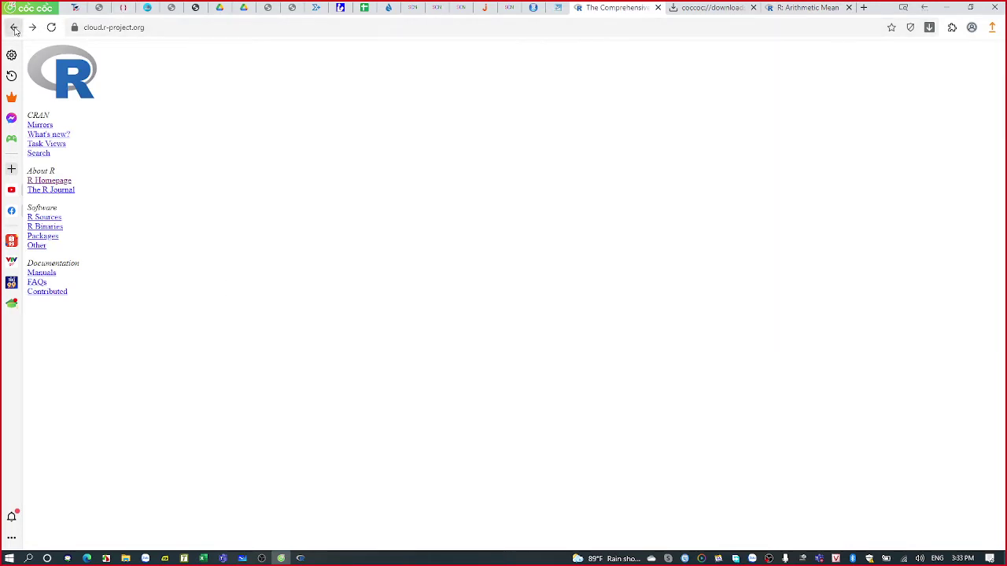
pyautogui.click(14, 27)
pyautogui.click(15, 27)
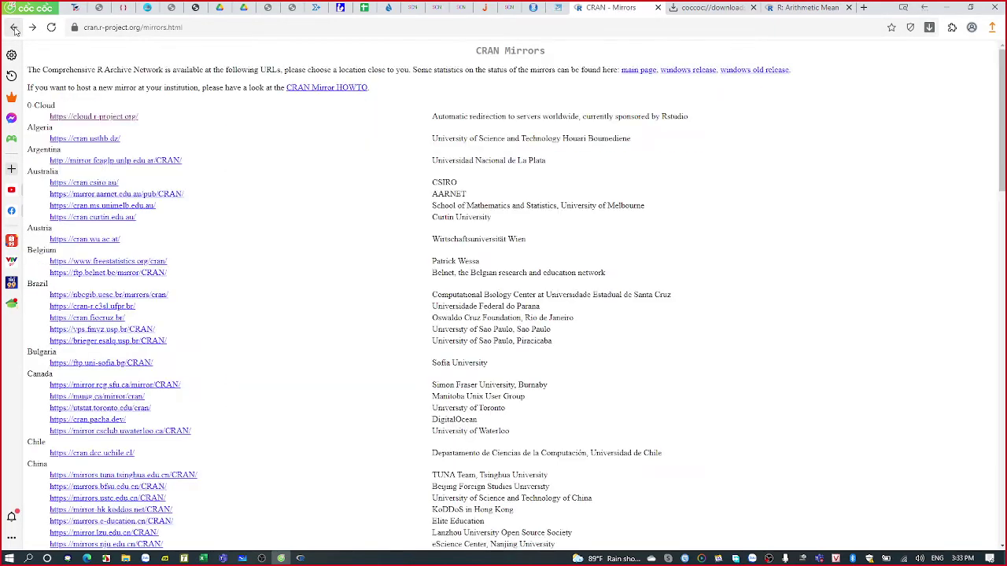
pyautogui.click(14, 27)
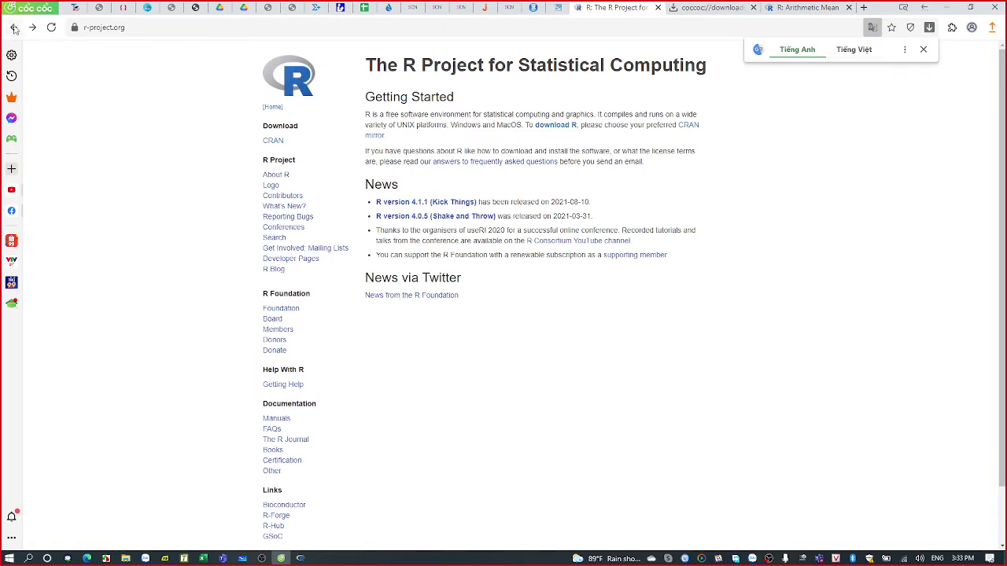
pyautogui.hotkey('alt', 'Left')
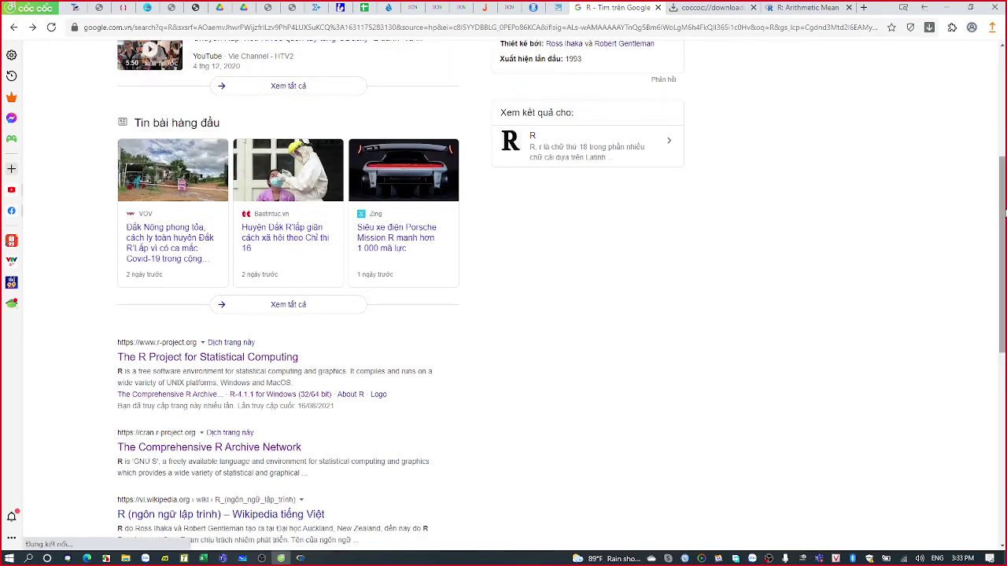
pyautogui.moveTo(1003, 197); pyautogui.dragTo(1004, 115)
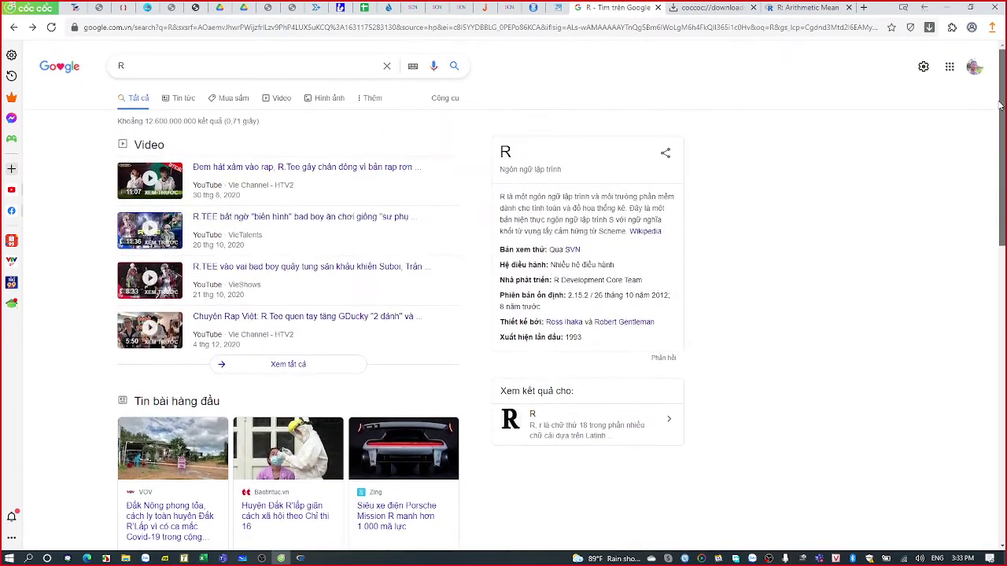
# Step: Search Google for rstudio and open the 'Download the RStudio IDE' result
pyautogui.click(267, 66)
pyautogui.write('stud')
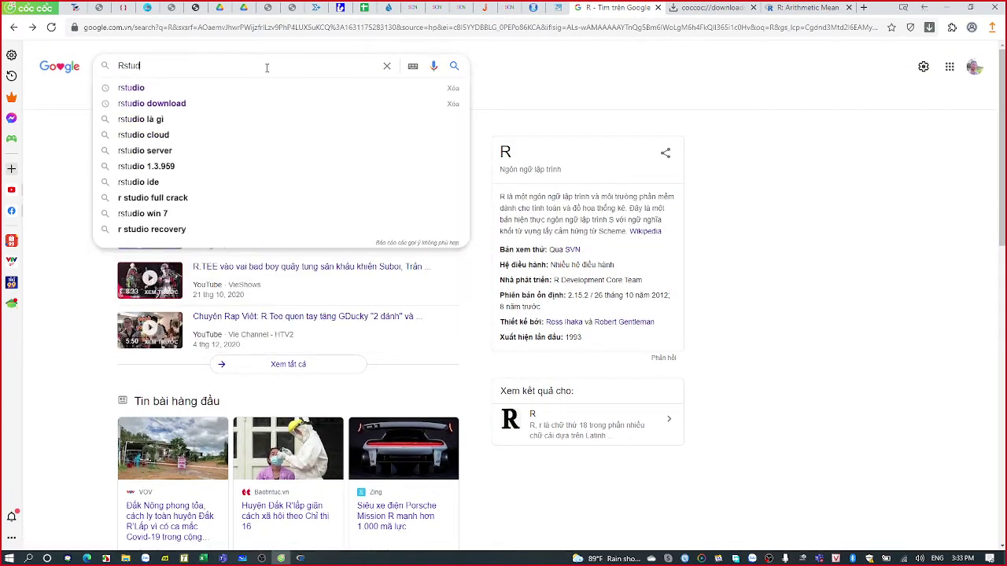
pyautogui.press('Down')
pyautogui.press('Return')
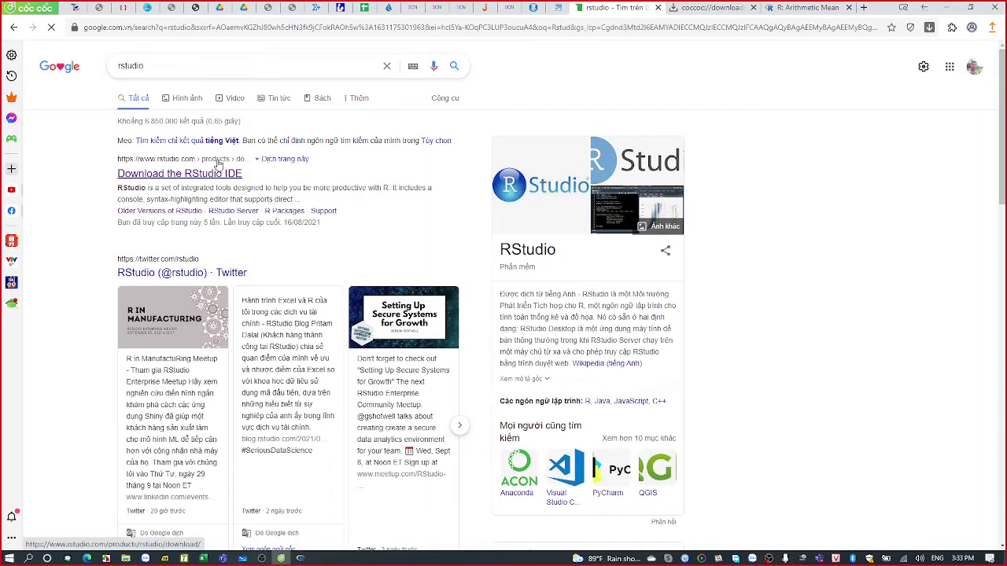
pyautogui.click(207, 180)
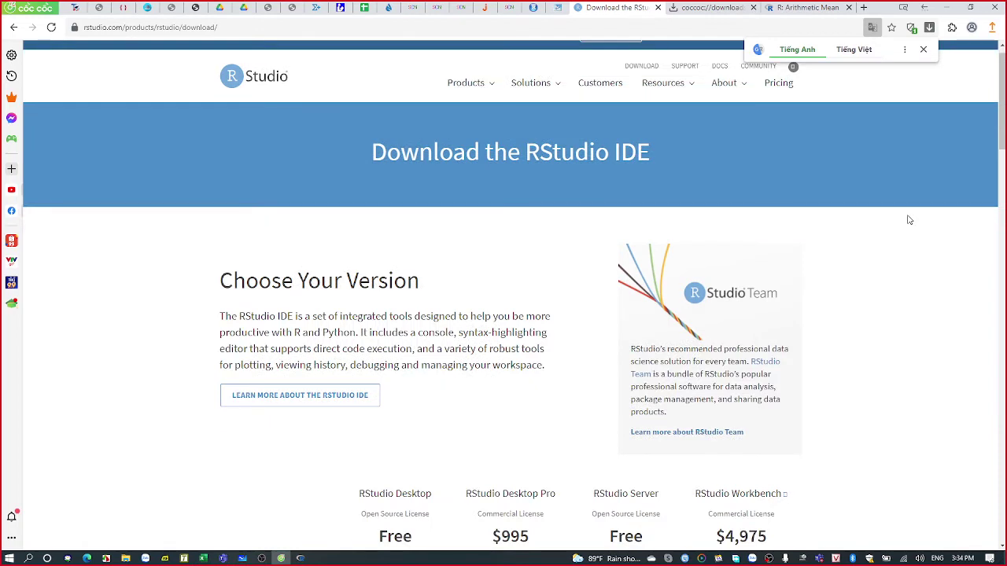
# Step: Compare the RStudio editions and choose the free RStudio Desktop download
pyautogui.scroll(-4, 909, 220)
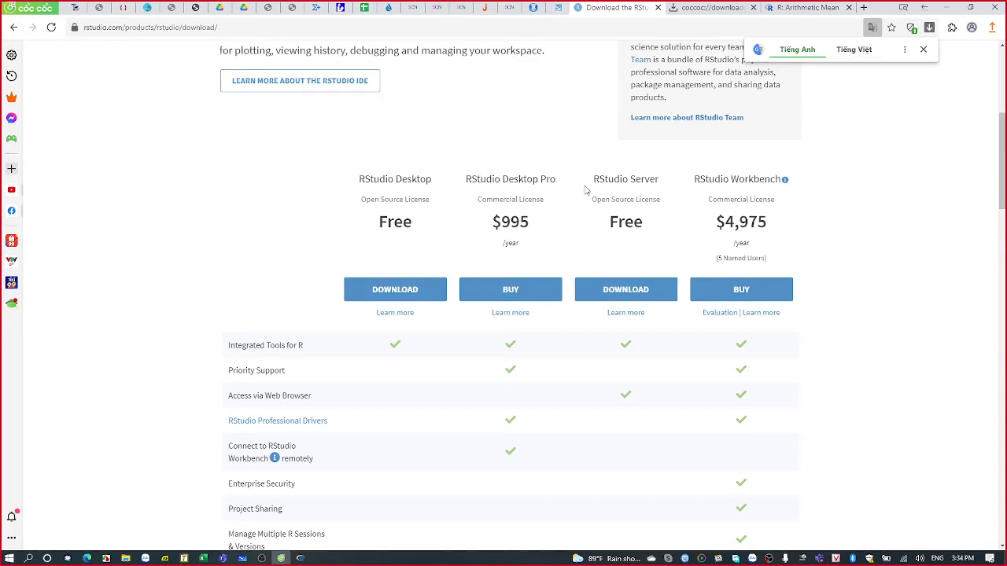
pyautogui.scroll(-1, 622, 198)
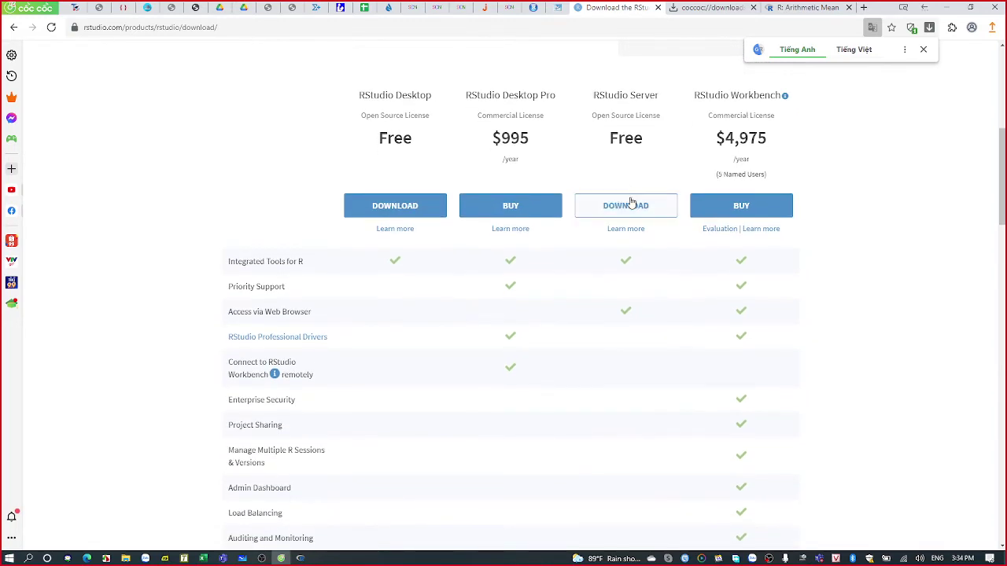
pyautogui.scroll(-5, 631, 203)
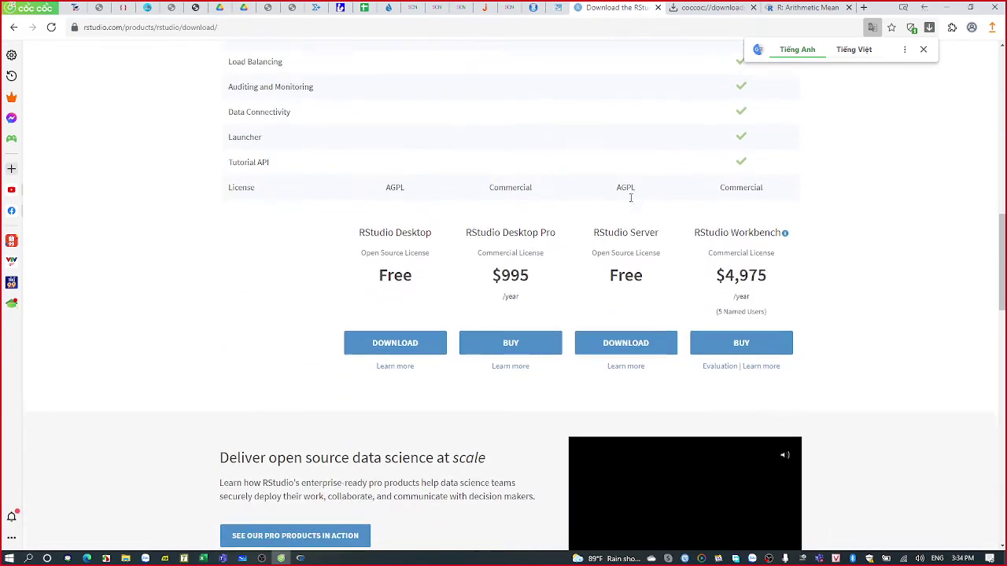
pyautogui.click(397, 337)
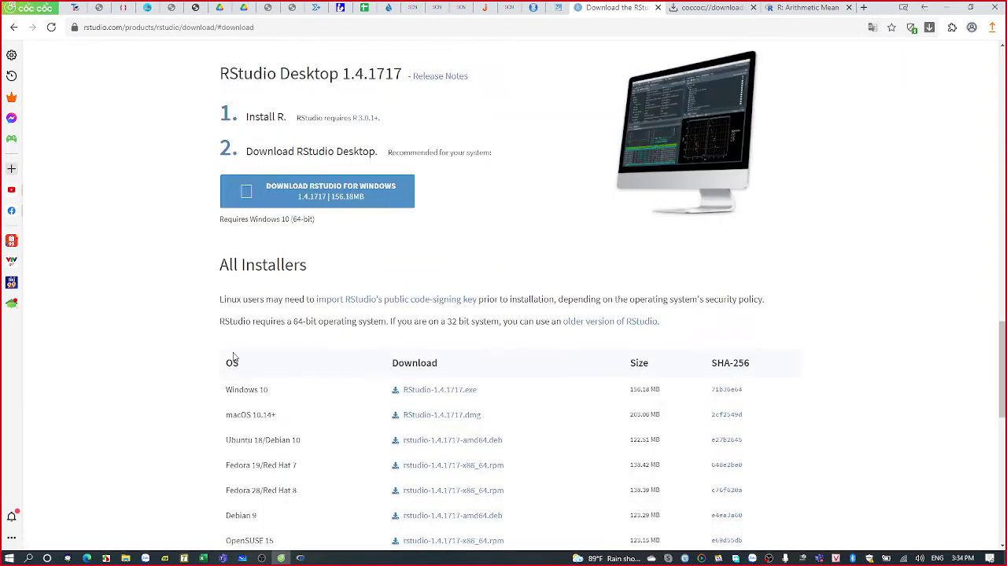
# Step: Review the installers and zip/tarball lists for each operating system, and download RStudio-1.4.1717.exe for Windows 10
pyautogui.scroll(-1, 191, 360)
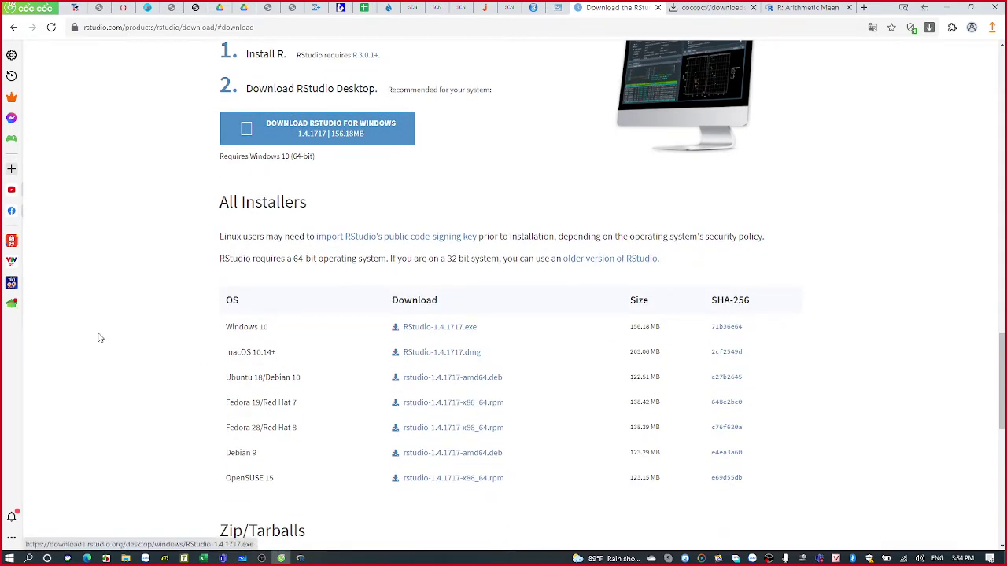
pyautogui.scroll(-5, 100, 338)
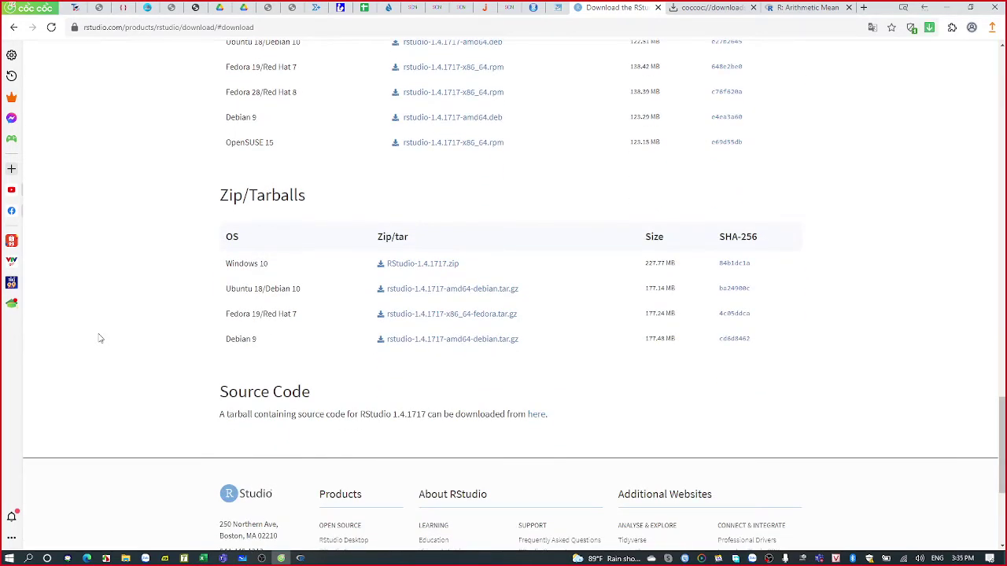
pyautogui.scroll(-1, 99, 338)
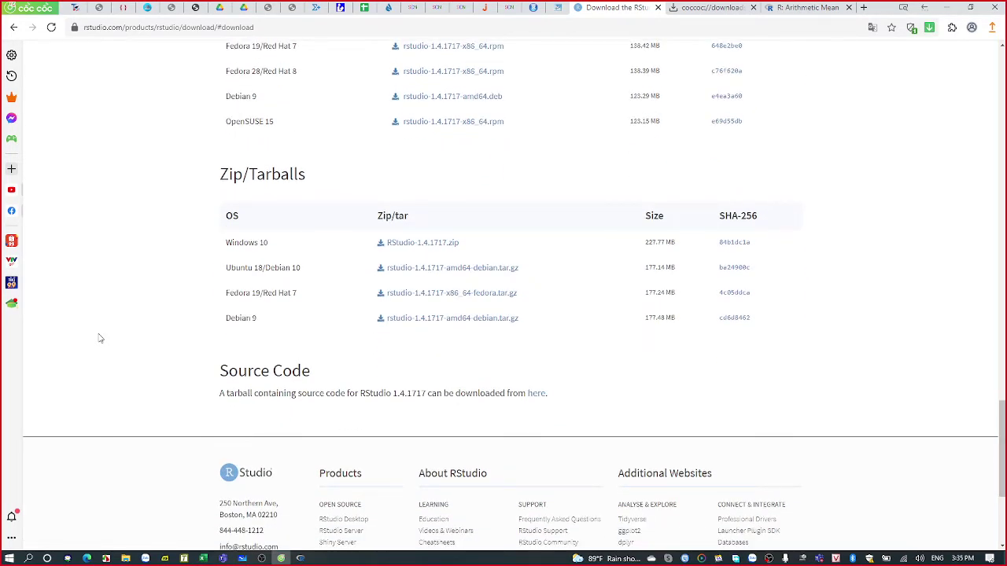
pyautogui.scroll(4, 100, 338)
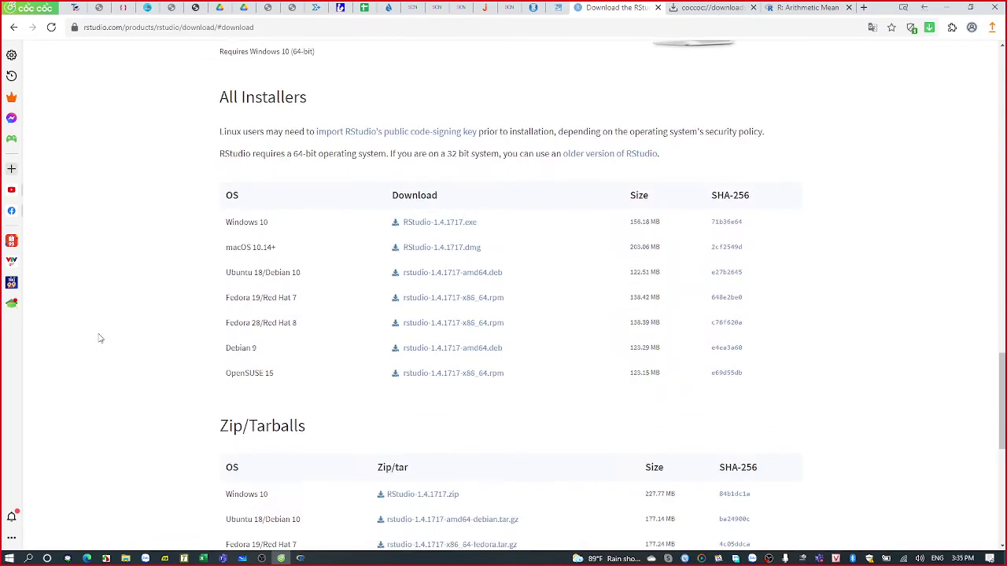
pyautogui.scroll(3, 100, 338)
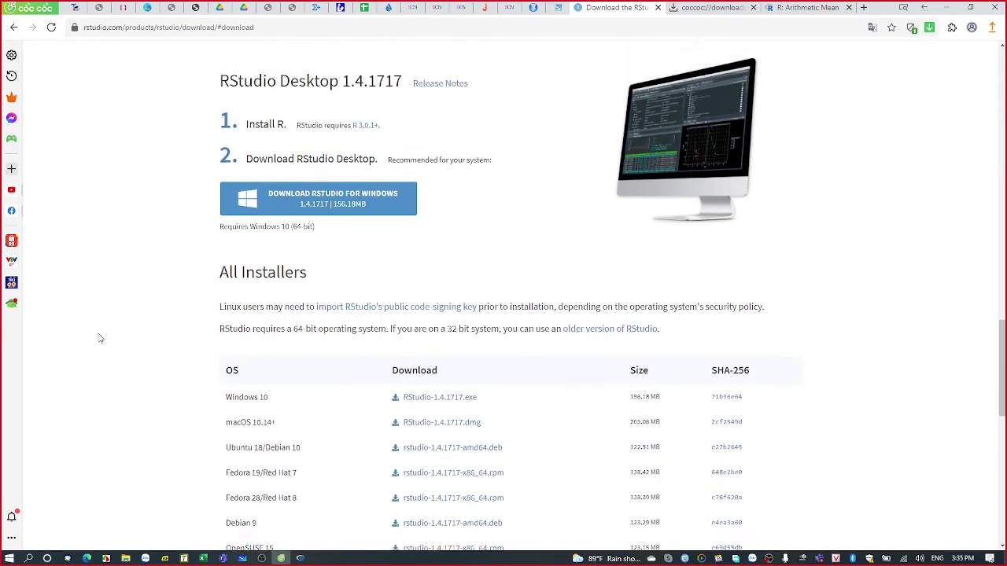
pyautogui.scroll(1, 100, 338)
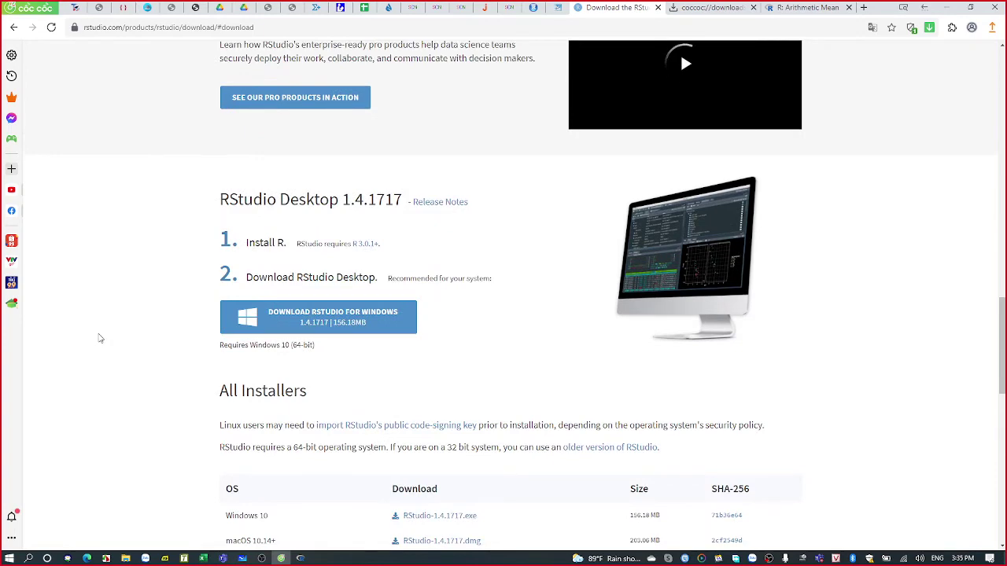
pyautogui.scroll(-1, 100, 338)
pyautogui.scroll(-3, 100, 338)
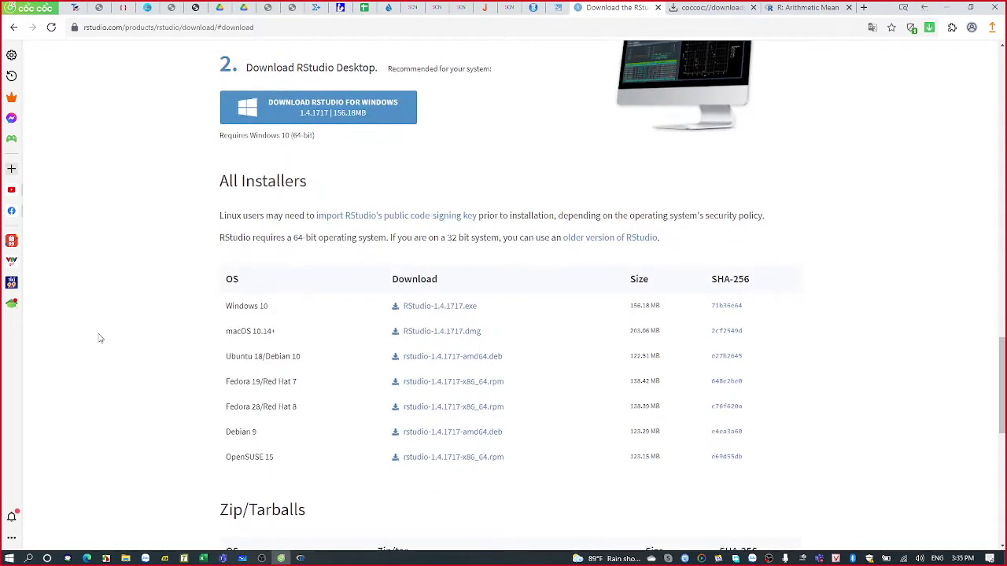
pyautogui.scroll(-3, 100, 338)
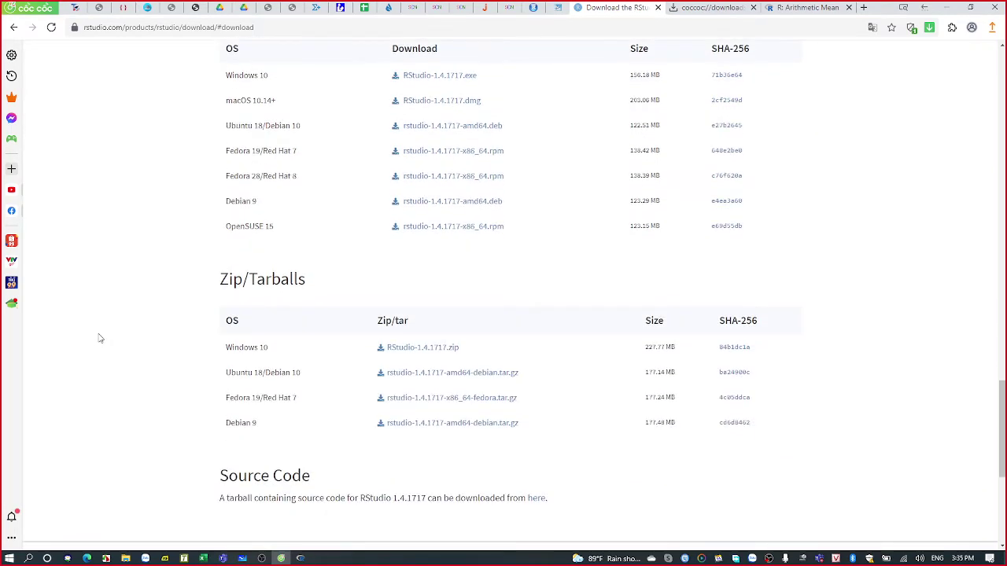
pyautogui.scroll(2, 100, 338)
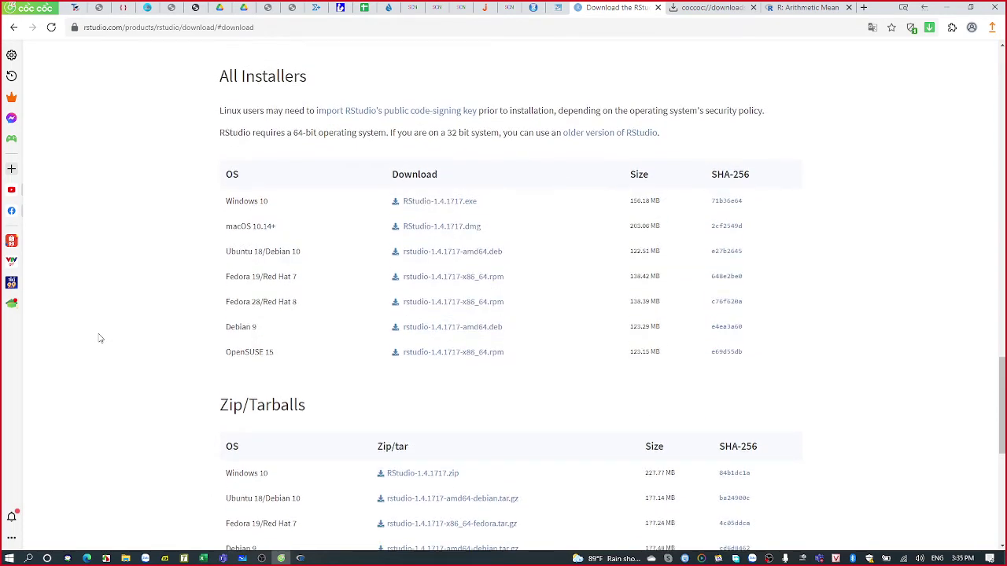
pyautogui.click(449, 202)
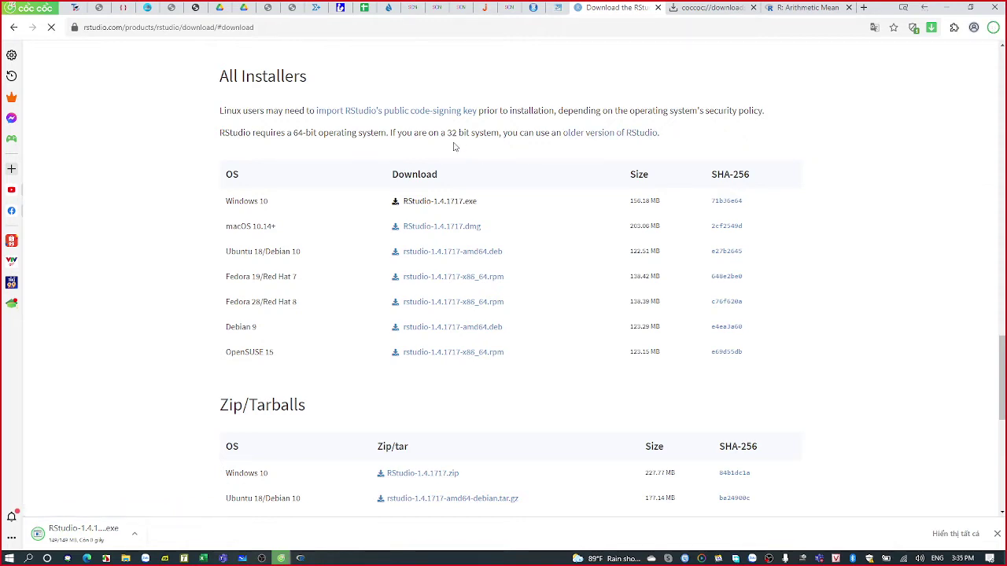
# Step: Open the 'older version of RStudio' link in a new tab and switch to it
pyautogui.rightClick(590, 139)
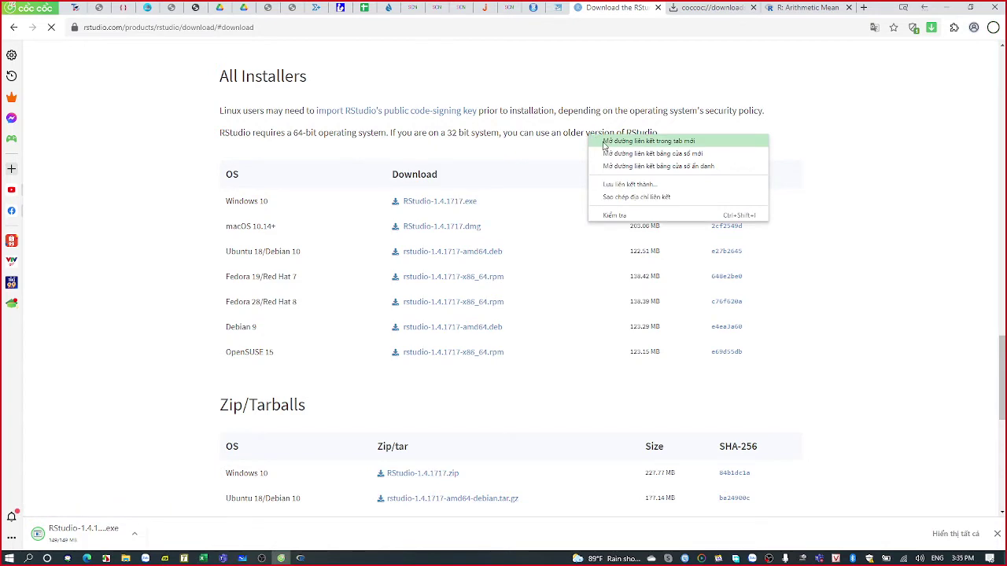
pyautogui.click(603, 144)
pyautogui.click(667, 10)
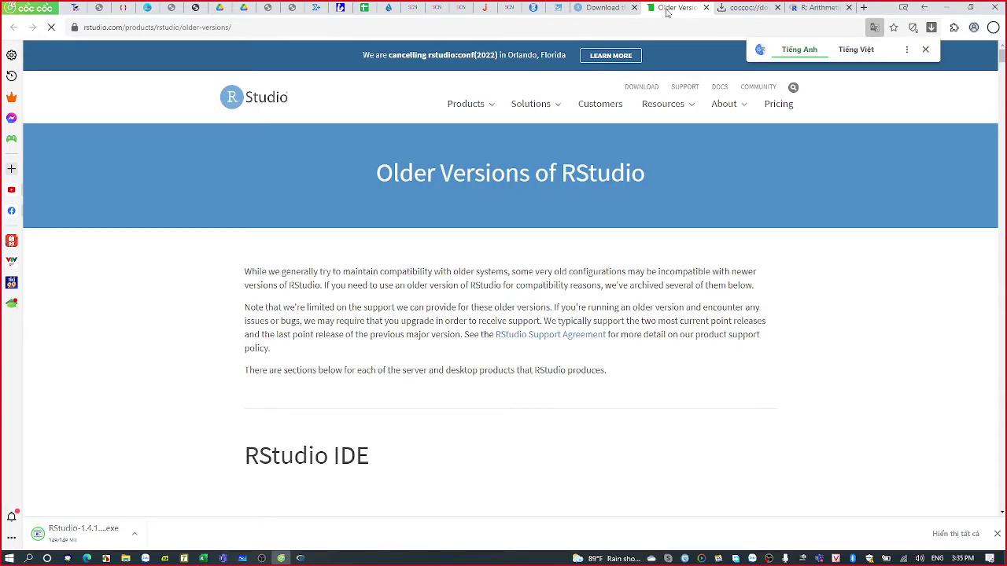
# Step: Look through the older RStudio Desktop releases and their compatibility notes, from 1.4.1106 to 0.98.1103
pyautogui.press('Down')
pyautogui.press('Down')
pyautogui.press('Down')
pyautogui.press('Down')
pyautogui.press('Down')
pyautogui.press('Down')
pyautogui.press('Down')
pyautogui.press('Down')
pyautogui.press('Down')
pyautogui.press('Down')
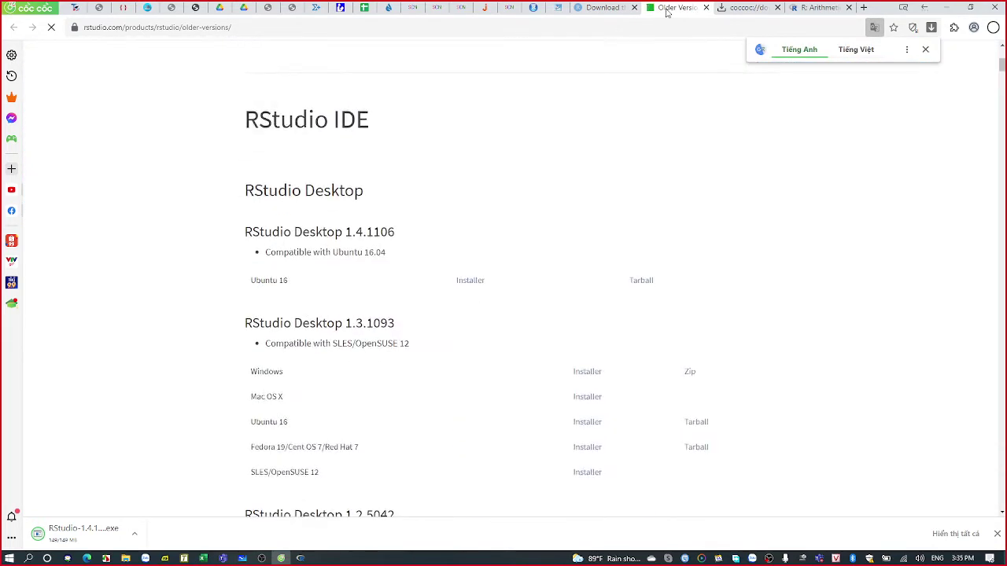
pyautogui.press('Down')
pyautogui.press('Down')
pyautogui.press('Down')
pyautogui.press('Down')
pyautogui.press('Down')
pyautogui.press('Down')
pyautogui.press('Down')
pyautogui.press('Down')
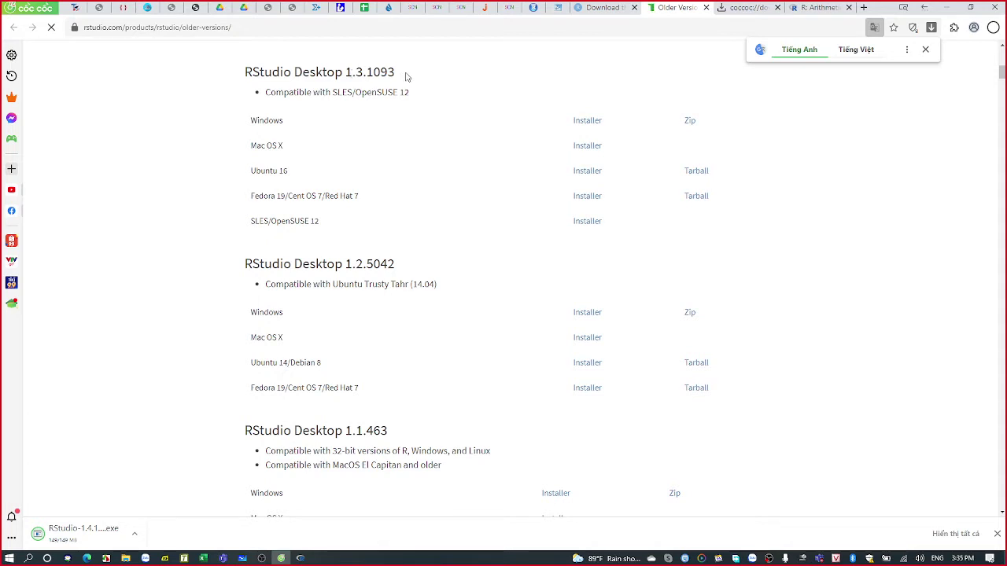
pyautogui.scroll(-2, 395, 170)
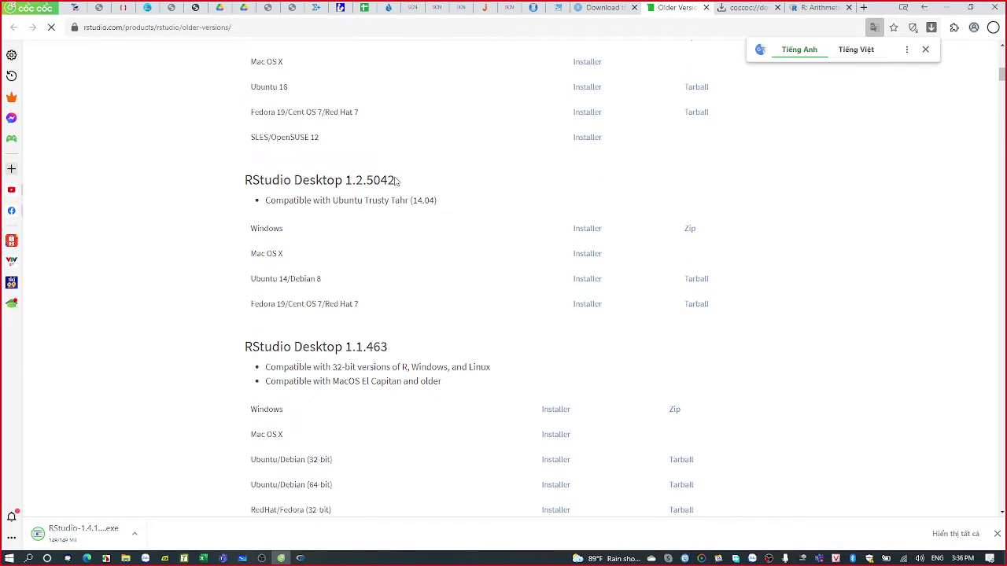
pyautogui.scroll(-11, 395, 181)
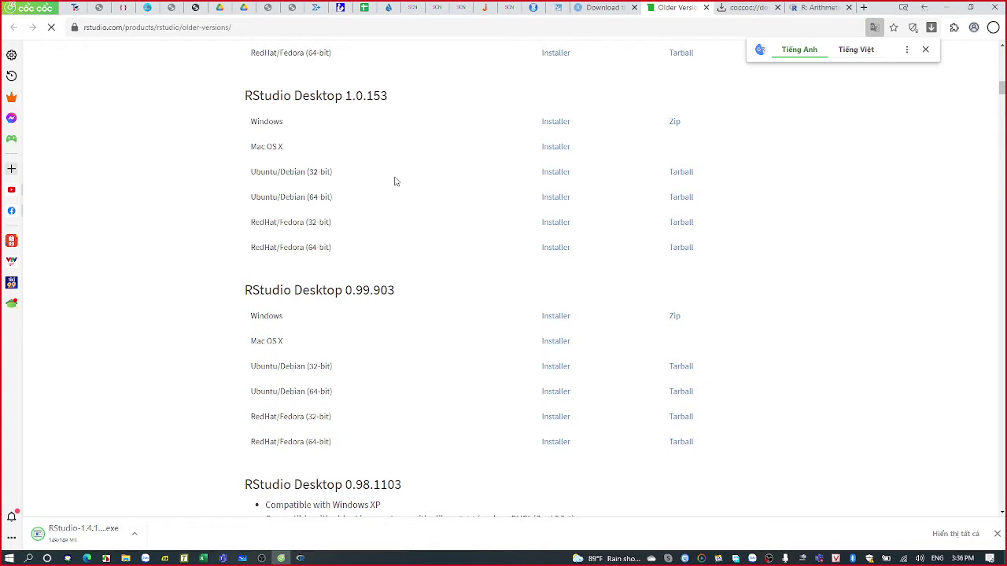
# Step: Switch to RGui and quit R with q(), saving the workspace image
pyautogui.click(300, 559)
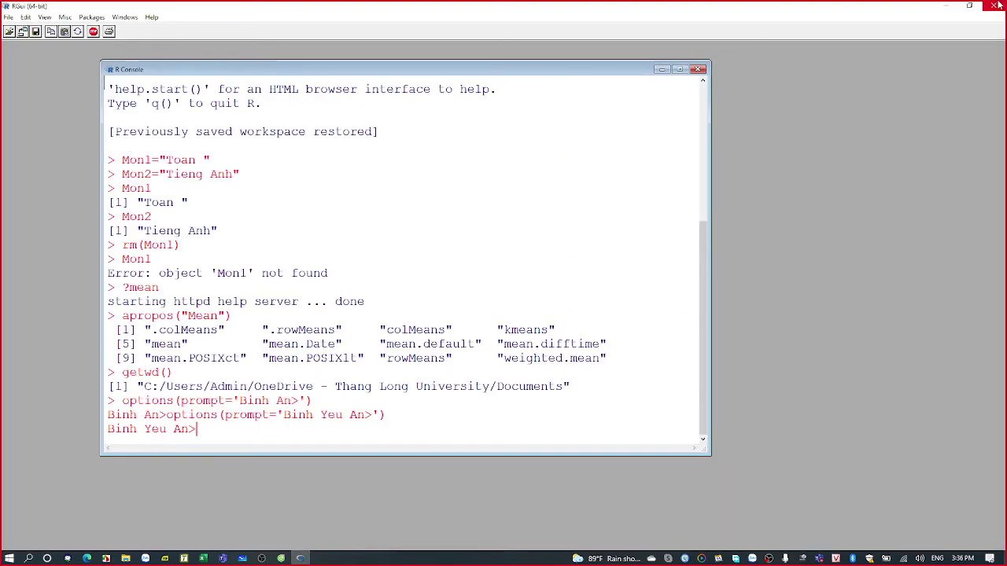
pyautogui.write('q()')
pyautogui.press('Return')
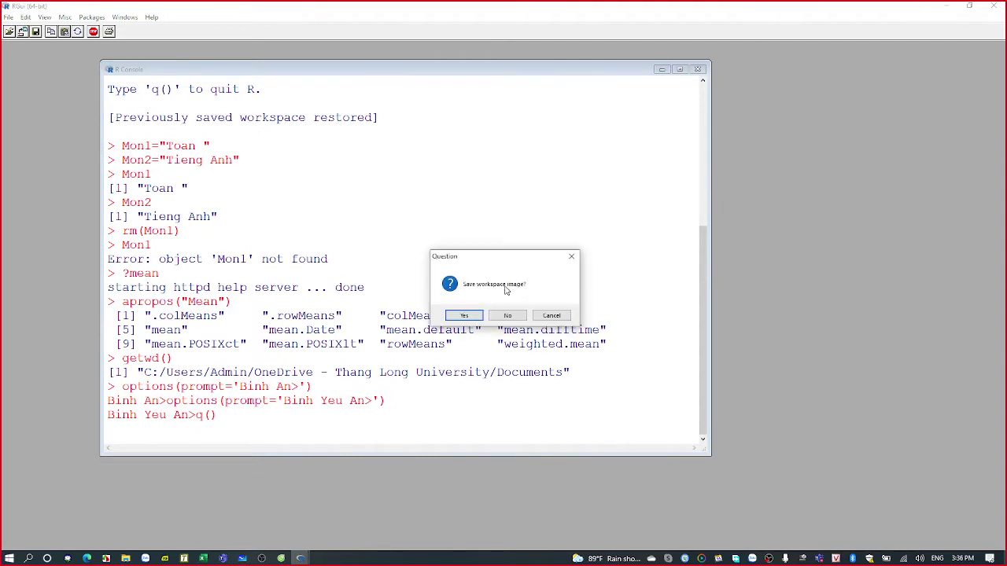
pyautogui.click(467, 315)
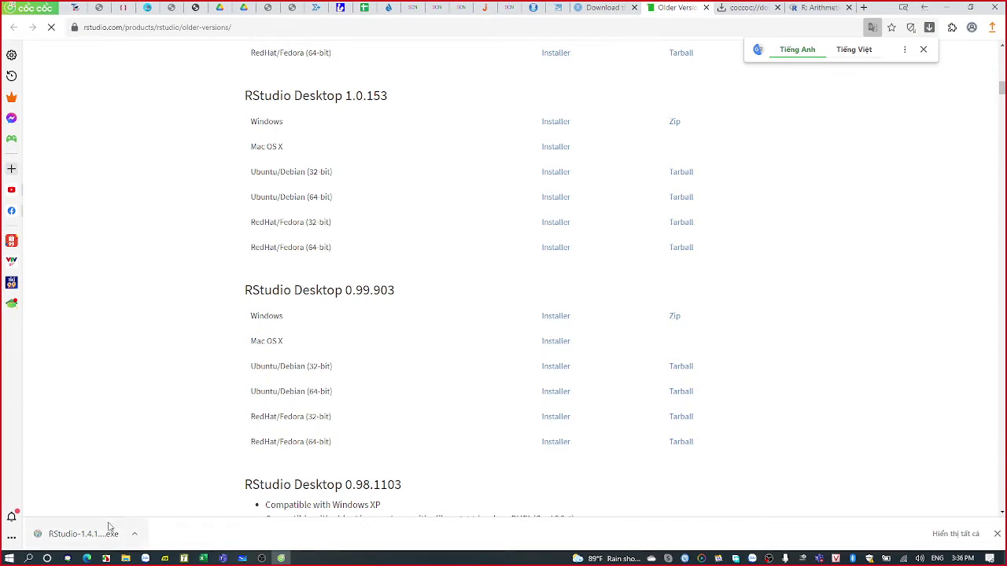
# Step: Run the downloaded RStudio 1.4.1717 installer and complete setup in C:\Program Files\RStudio with the RStudio Start Menu folder
pyautogui.click(81, 538)
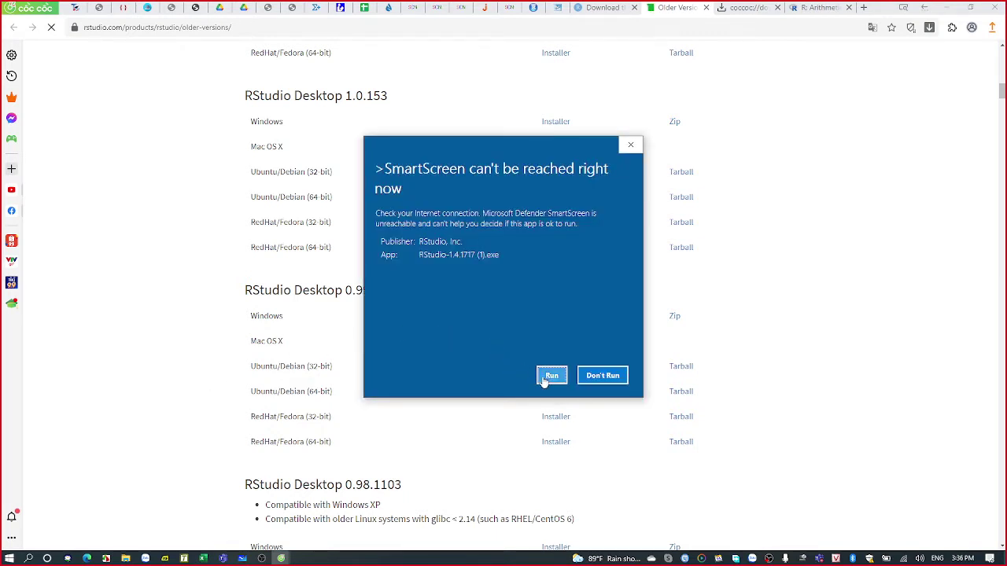
pyautogui.click(545, 378)
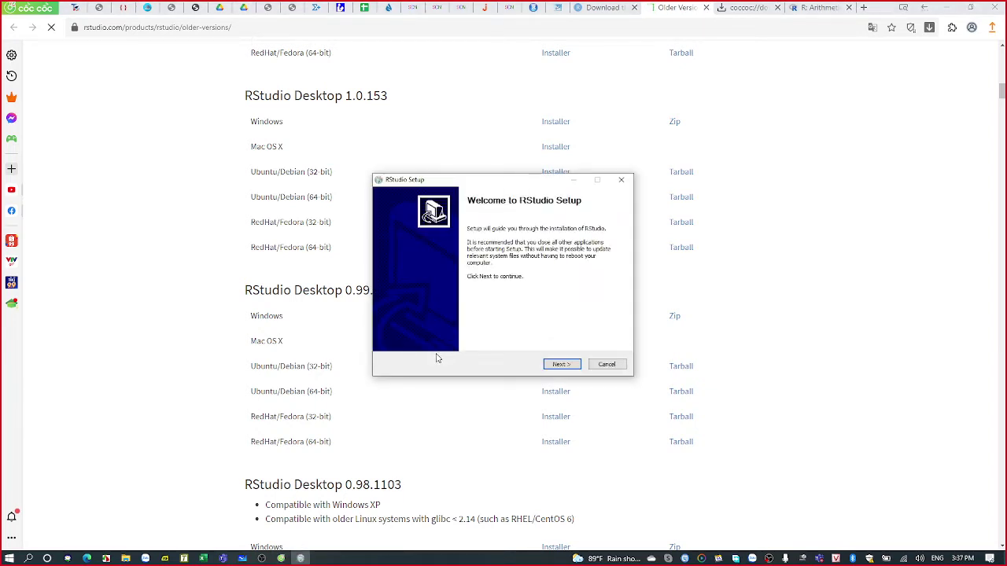
pyautogui.click(571, 366)
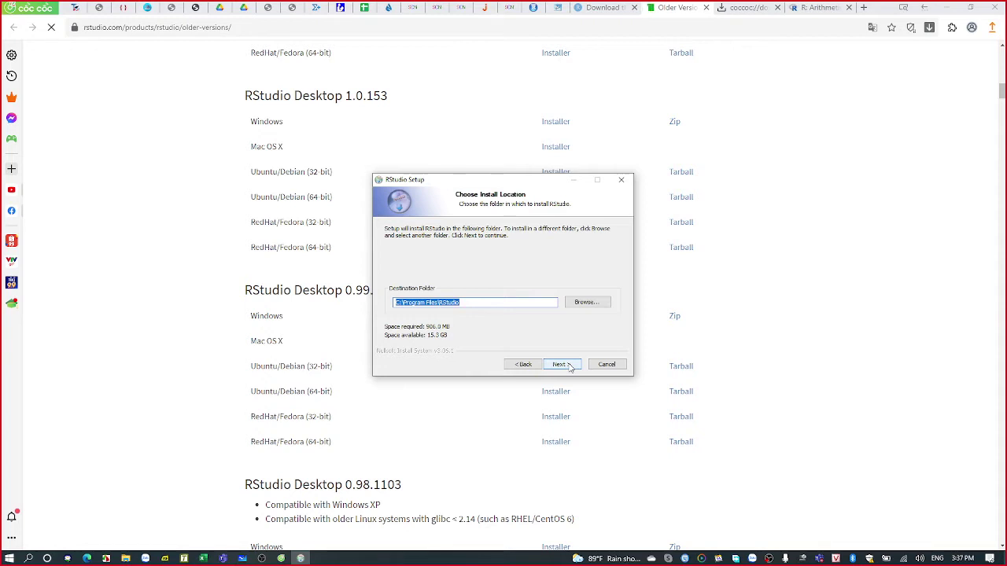
pyautogui.click(571, 366)
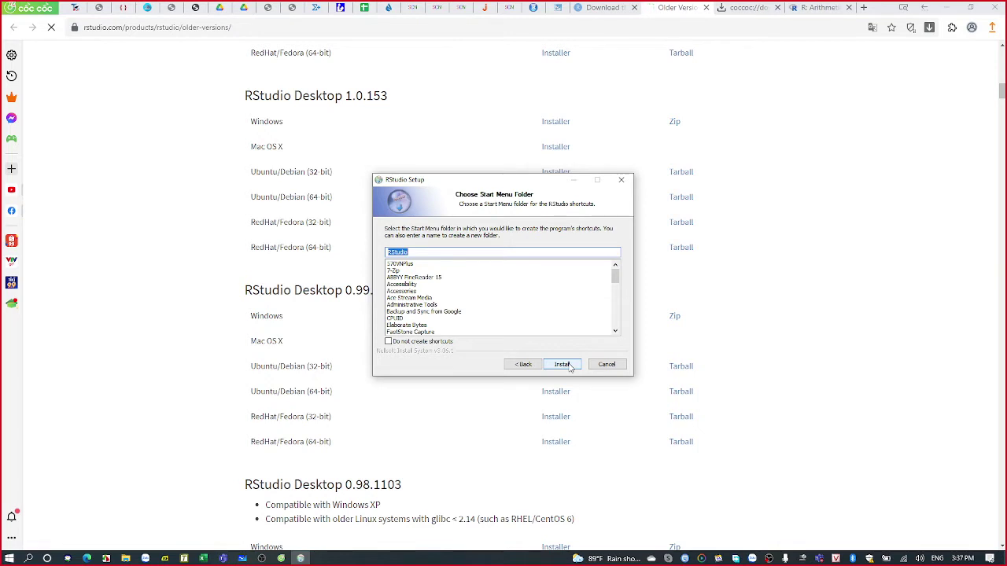
pyautogui.click(562, 365)
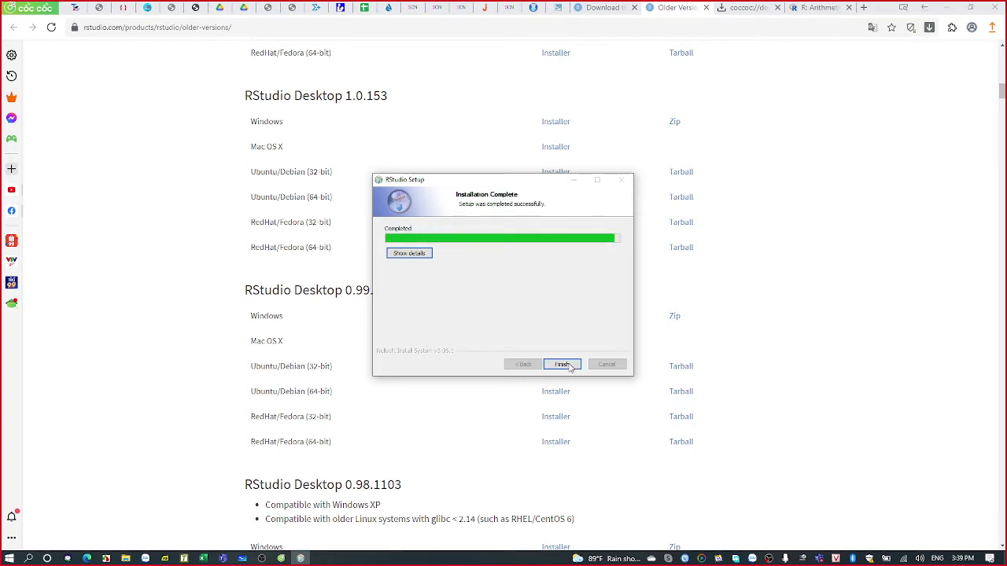
pyautogui.click(561, 364)
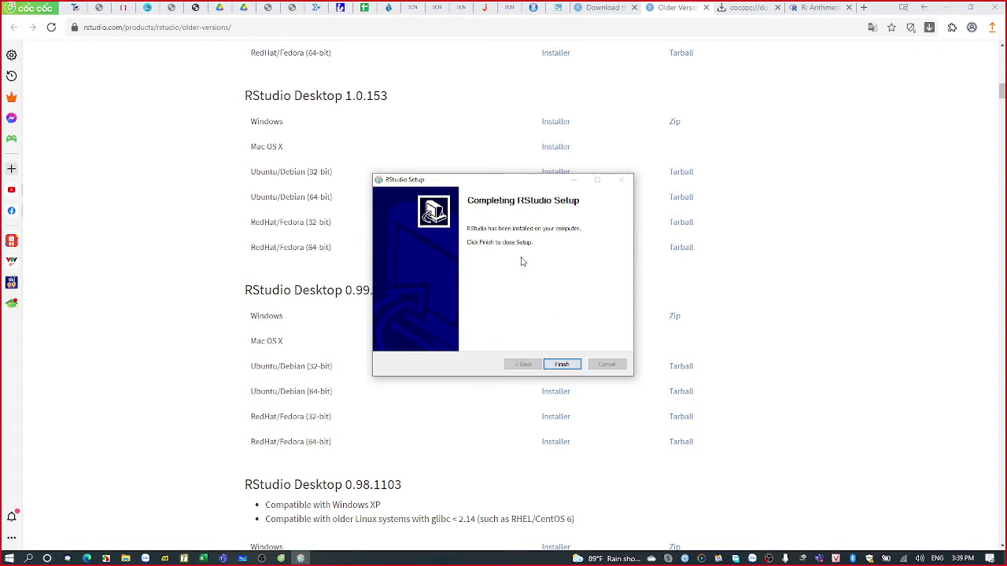
pyautogui.click(559, 364)
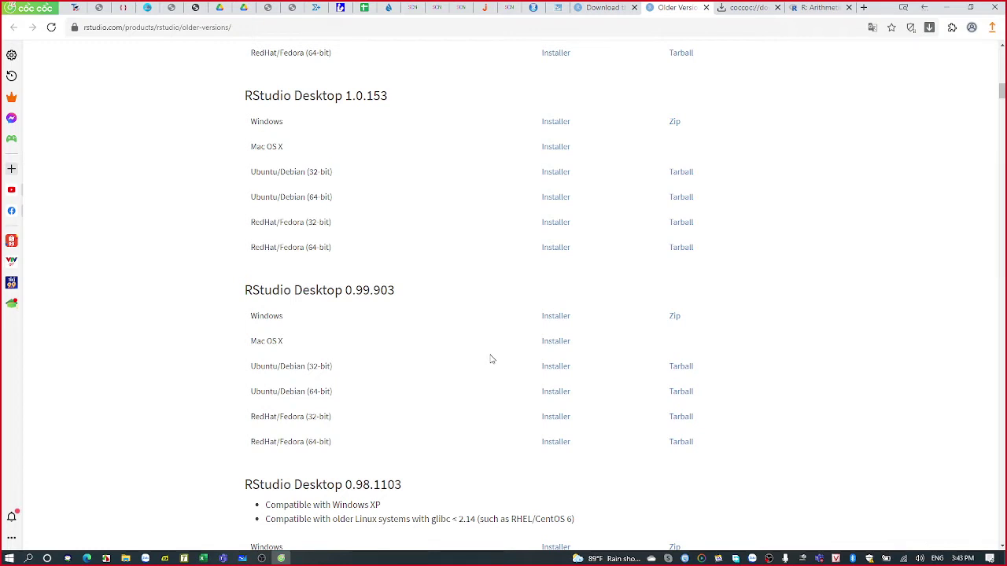
# Step: Search Windows for the RStudio app and try to run it as administrator
pyautogui.click(29, 559)
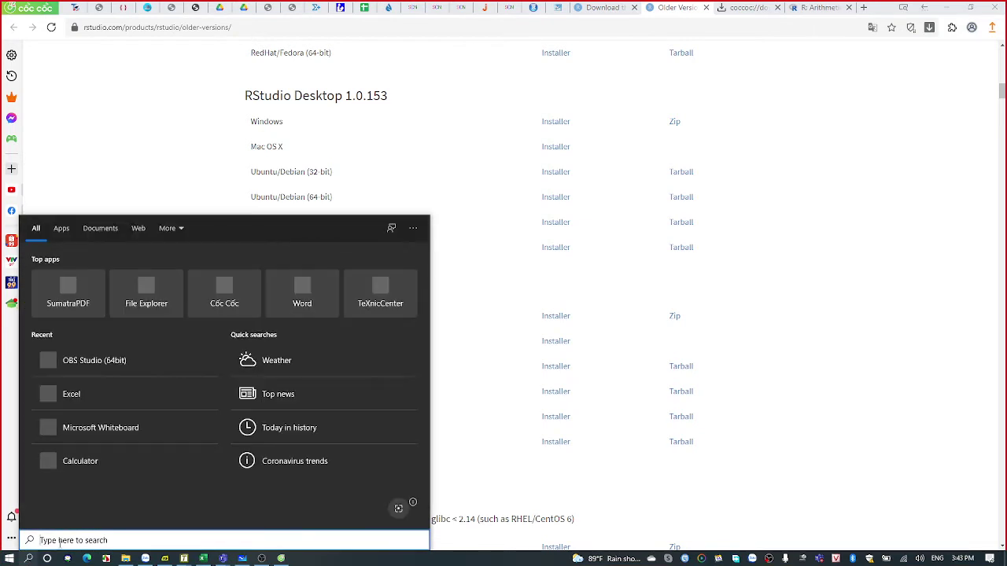
pyautogui.write('rstudio')
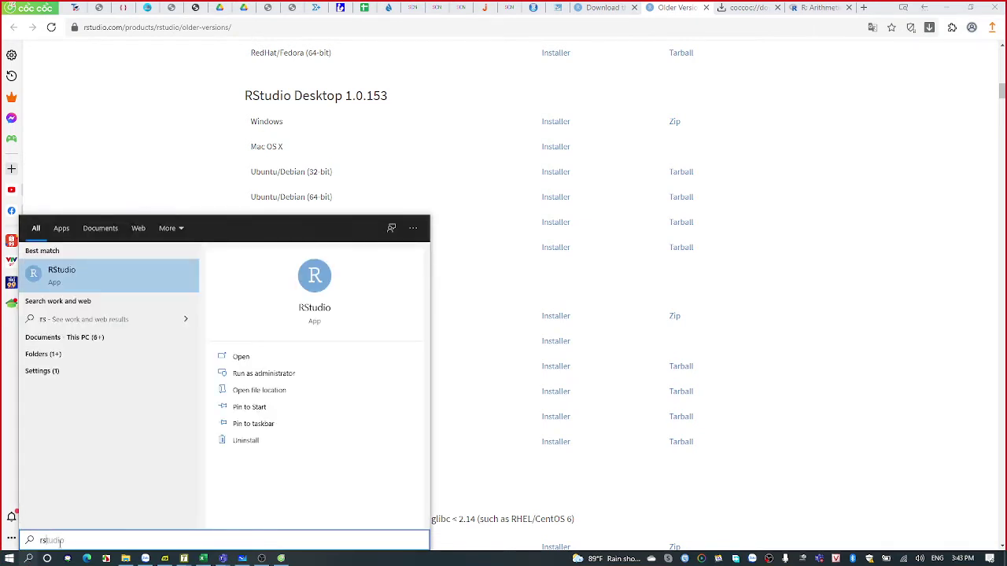
pyautogui.click(261, 373)
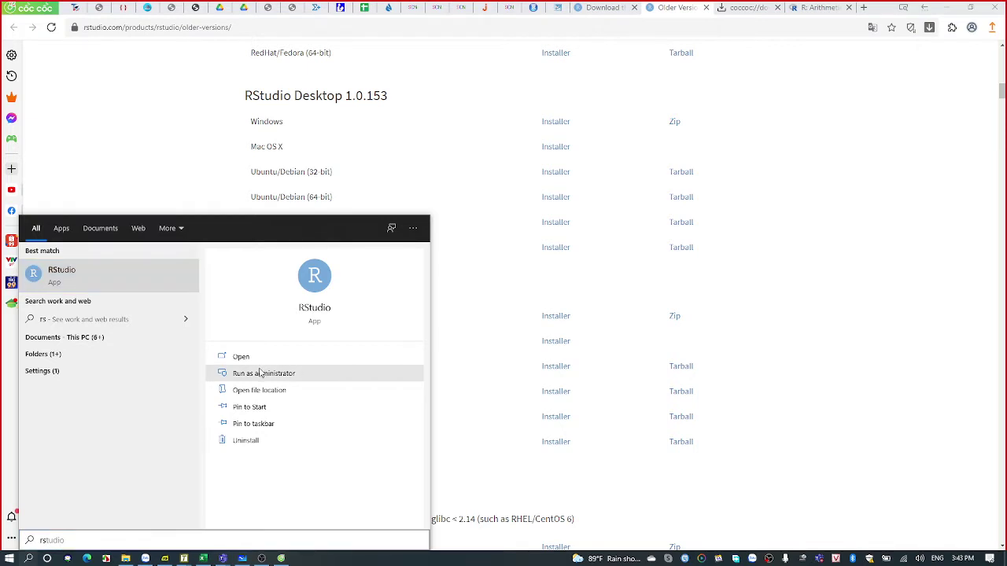
pyautogui.click(327, 372)
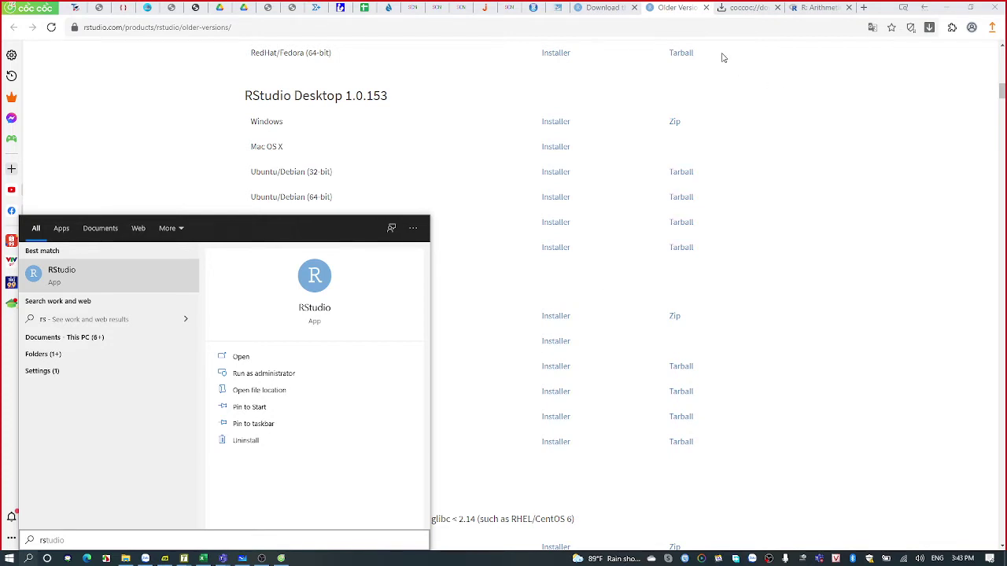
# Step: Go back to the Google results for rstudio, reopen 'Download the RStudio IDE', and show the free RStudio Desktop download section
pyautogui.click(603, 7)
pyautogui.click(602, 7)
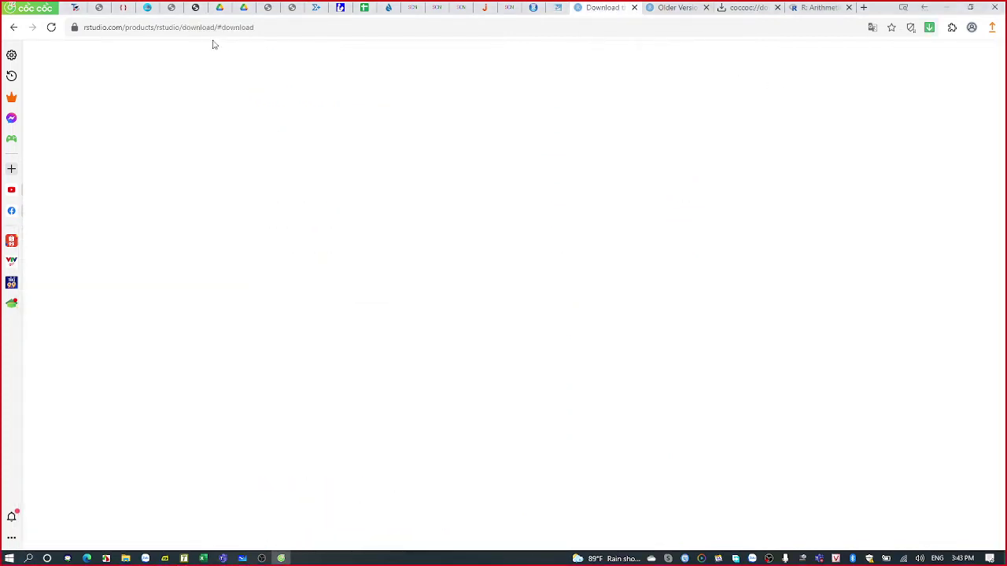
pyautogui.click(15, 30)
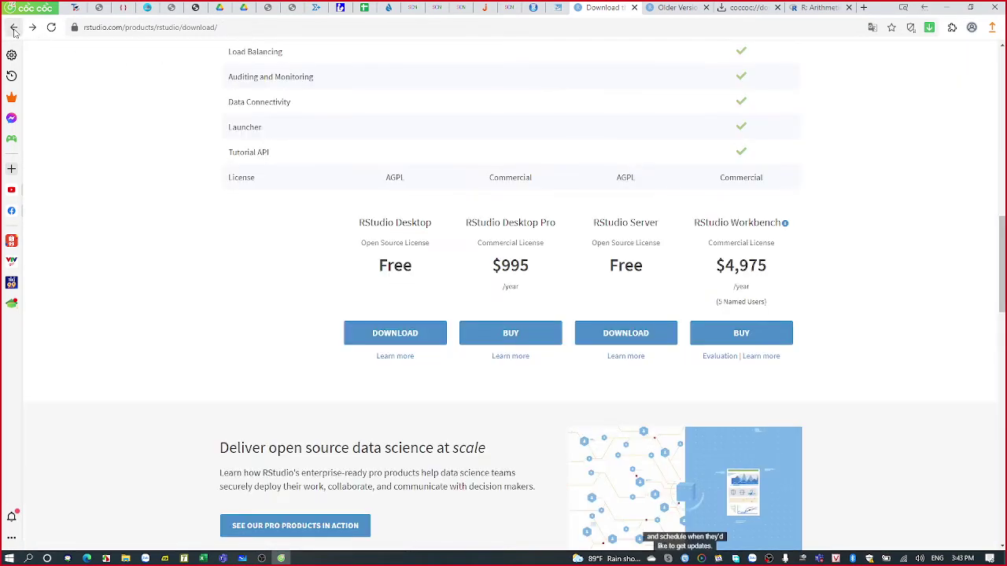
pyautogui.click(14, 30)
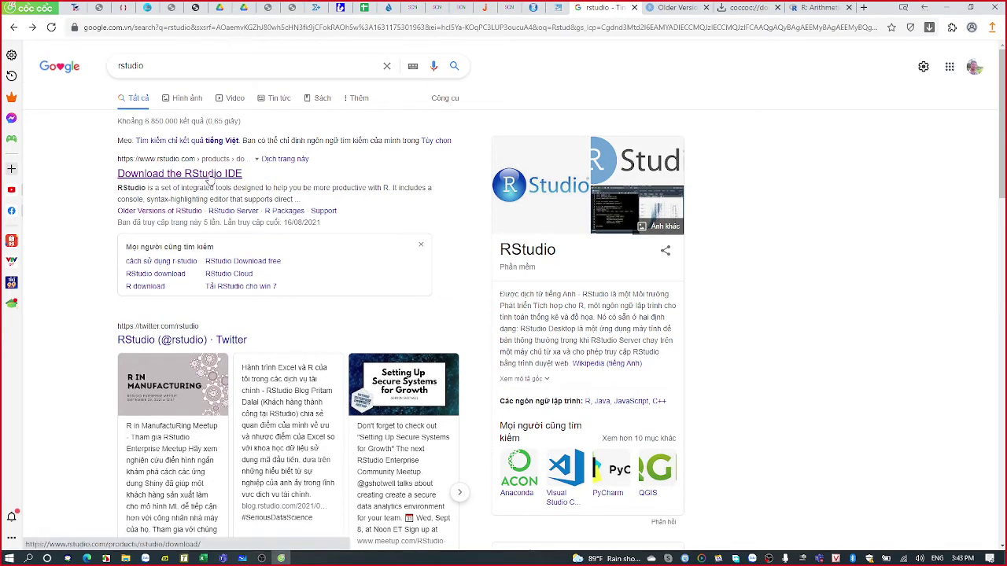
pyautogui.click(210, 175)
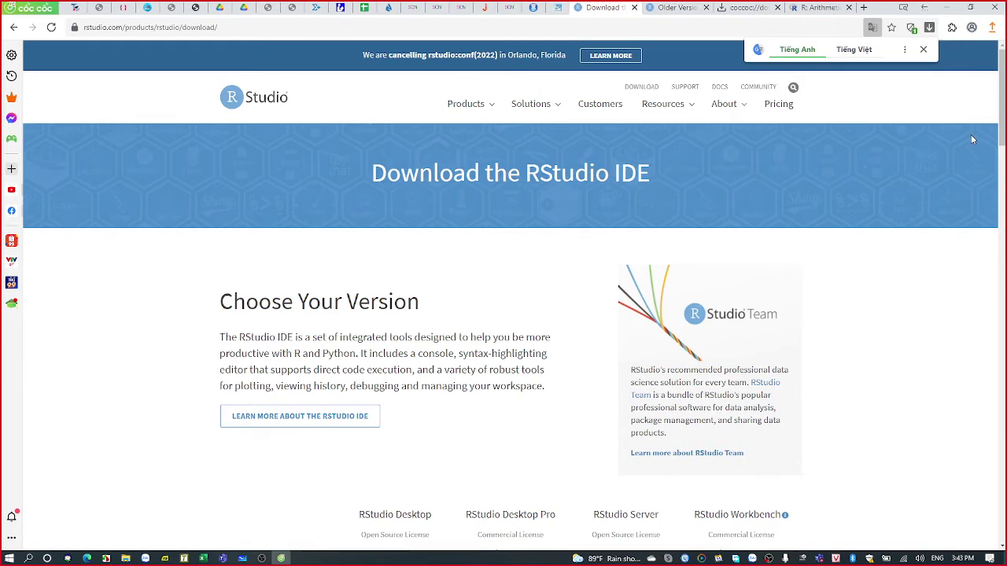
pyautogui.scroll(-4, 972, 139)
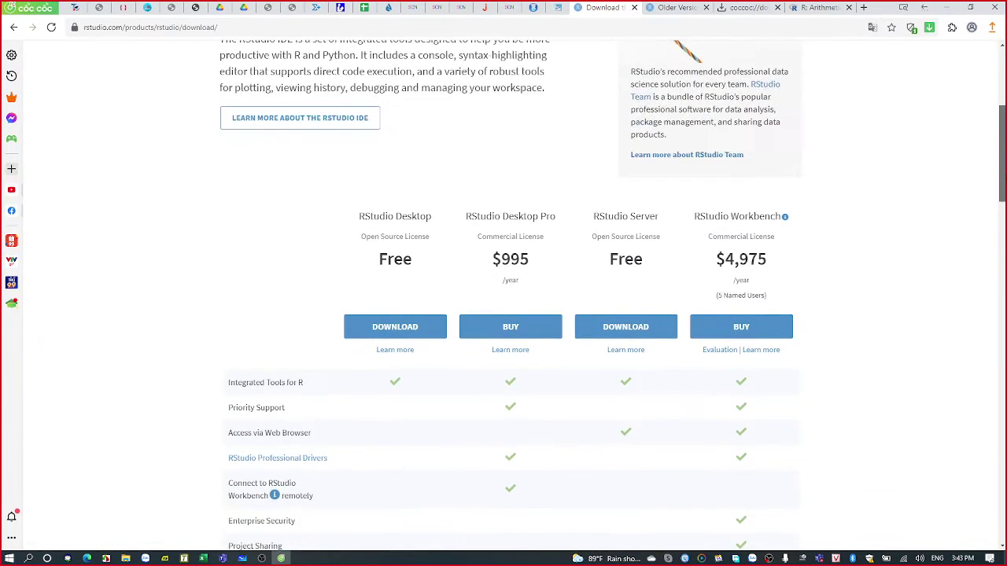
pyautogui.scroll(-2, 590, 160)
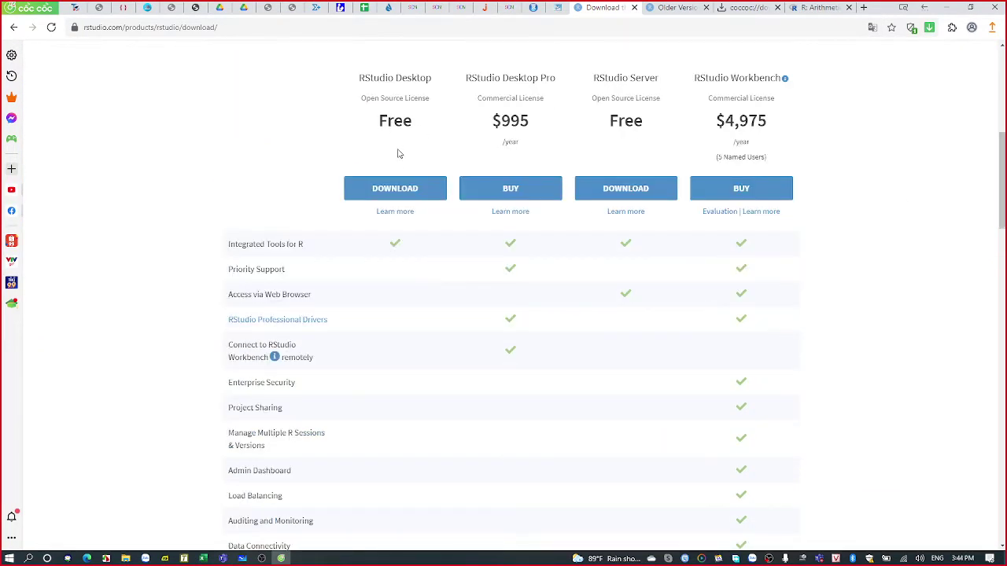
pyautogui.click(397, 190)
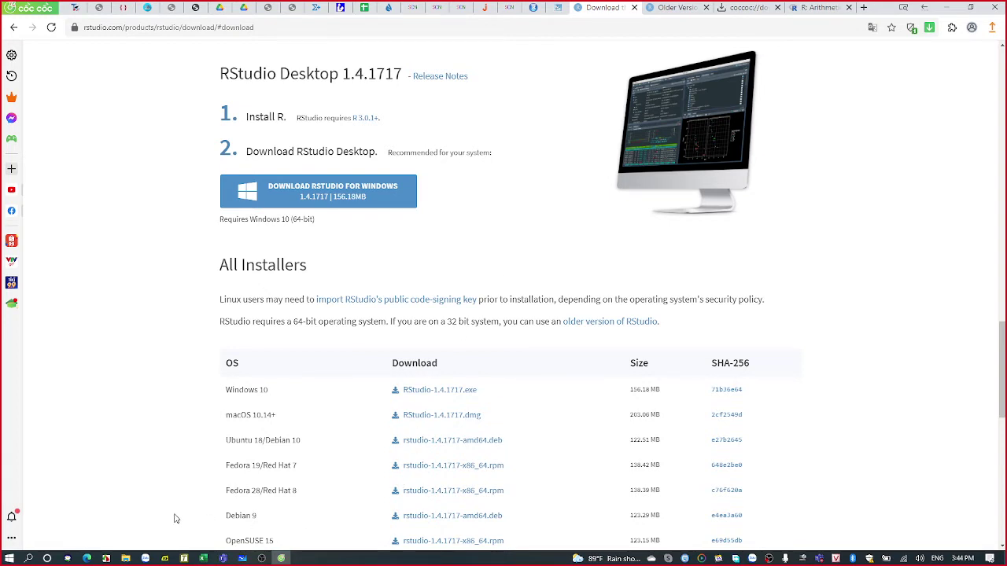
# Step: Launch RStudio from the recent Windows apps and evaluate 2+3 in its console
pyautogui.click(30, 559)
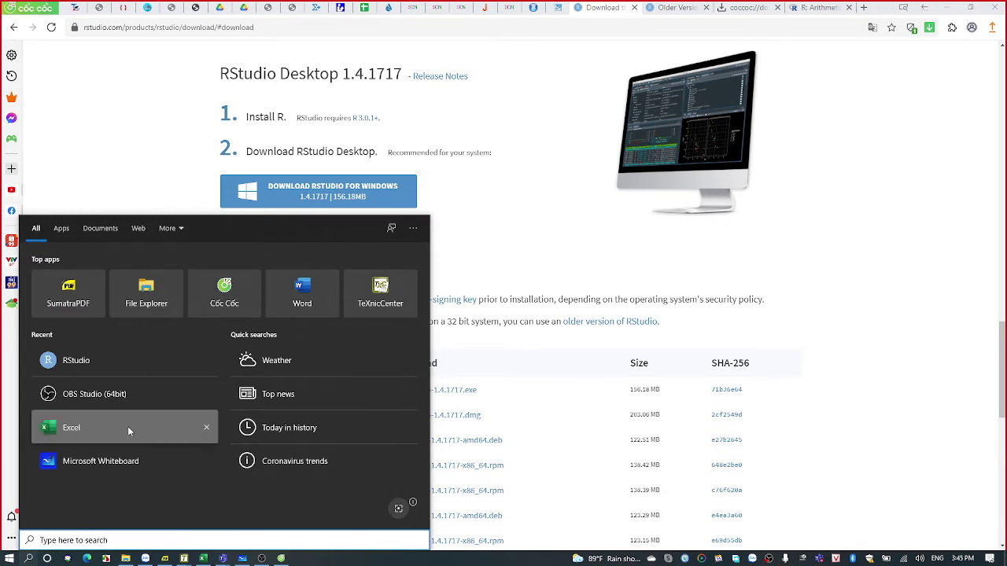
pyautogui.click(79, 360)
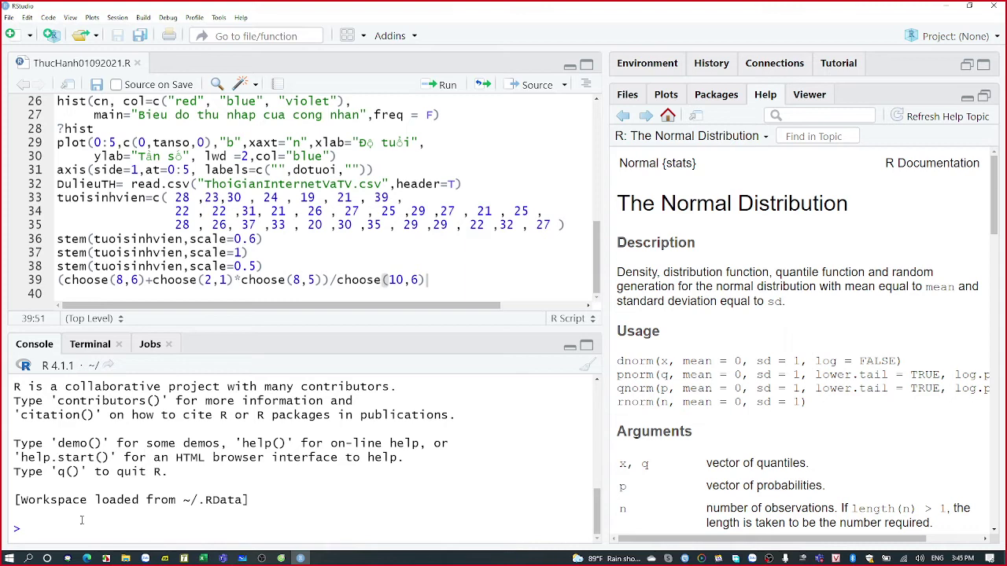
pyautogui.write('2+3')
pyautogui.press('Return')
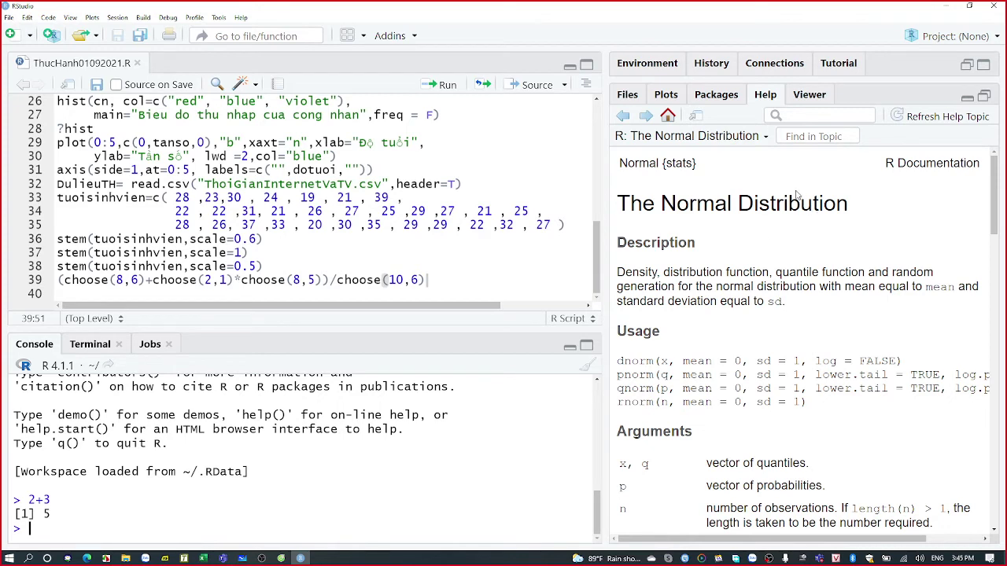
# Step: Look through the Files, Plots, Packages, Help and Viewer panes, and collapse them to show the Environment pane
pyautogui.click(627, 95)
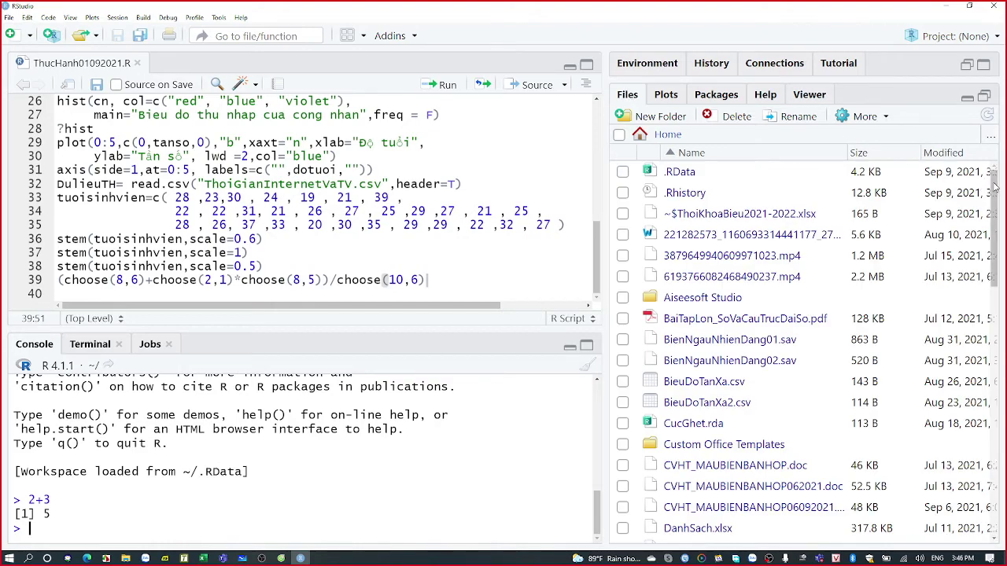
pyautogui.moveTo(995, 193); pyautogui.dragTo(998, 167)
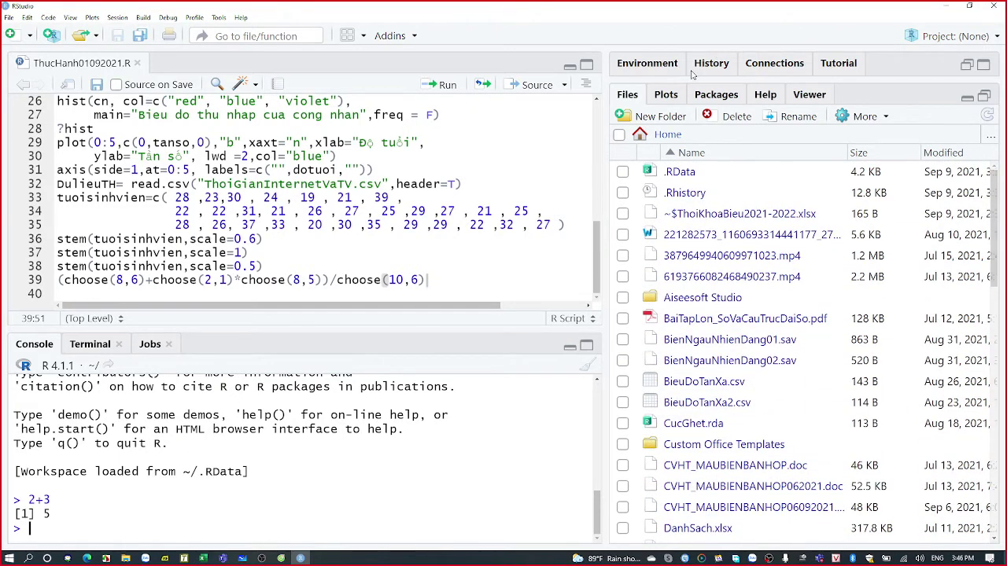
pyautogui.click(666, 95)
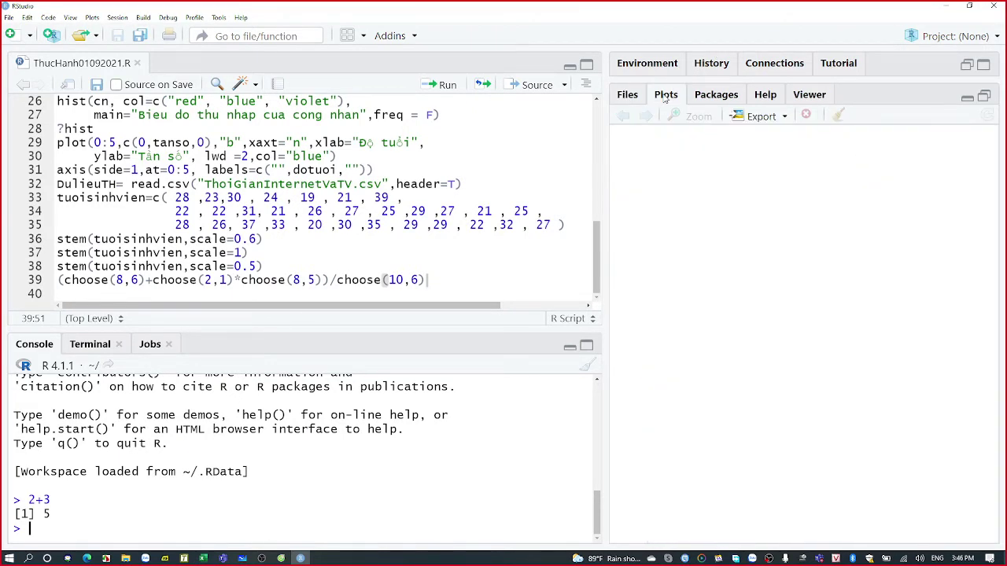
pyautogui.click(714, 97)
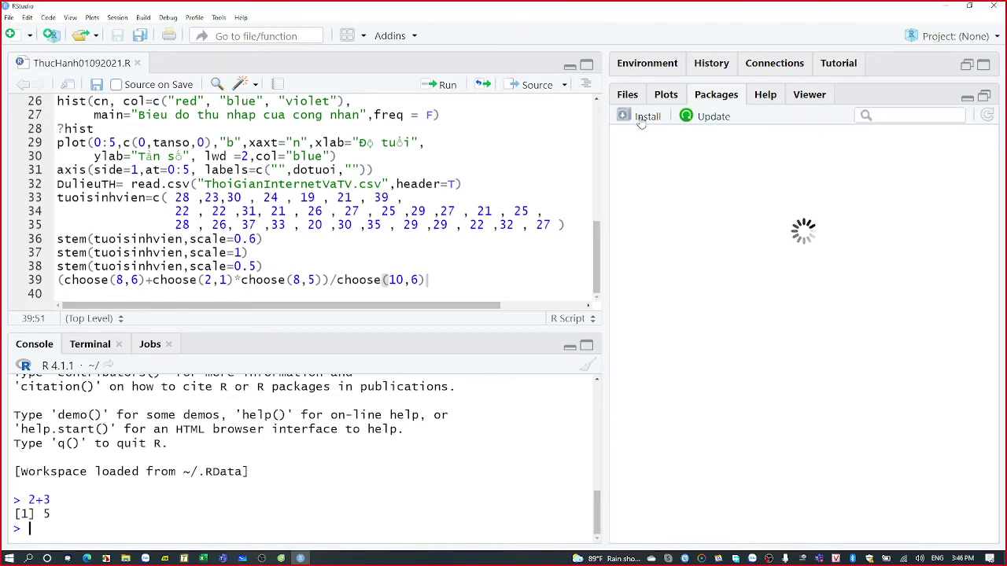
pyautogui.click(767, 96)
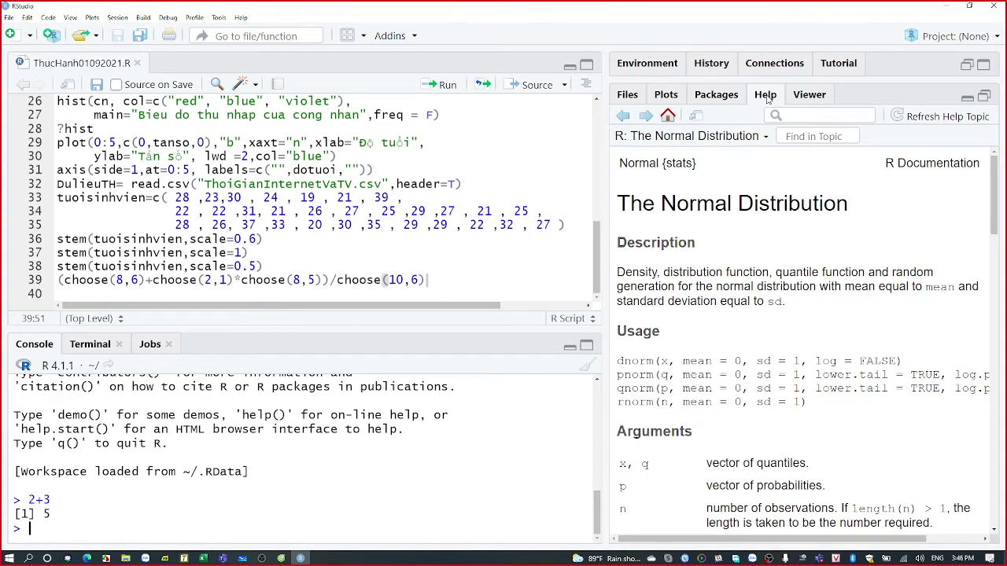
pyautogui.click(811, 95)
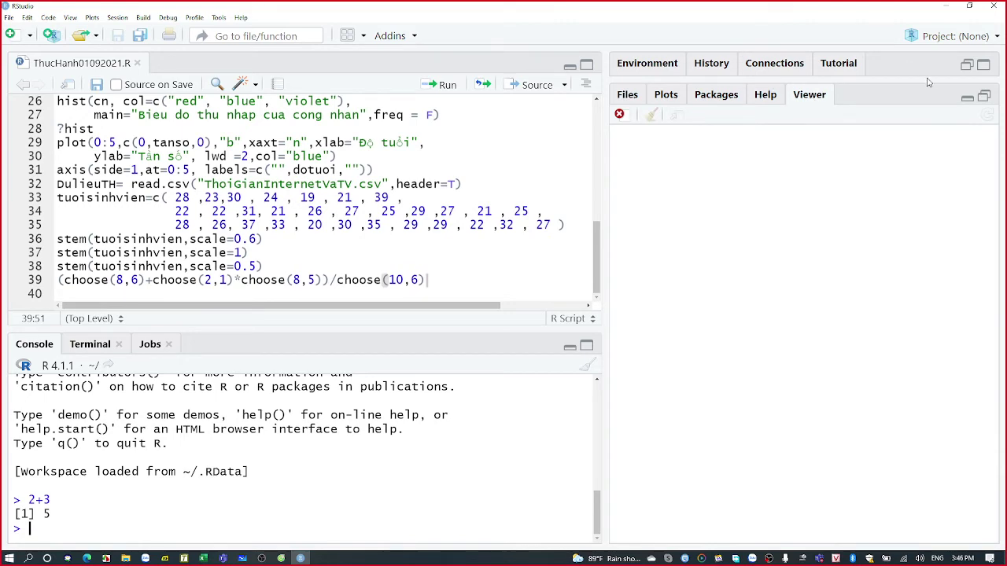
pyautogui.click(966, 99)
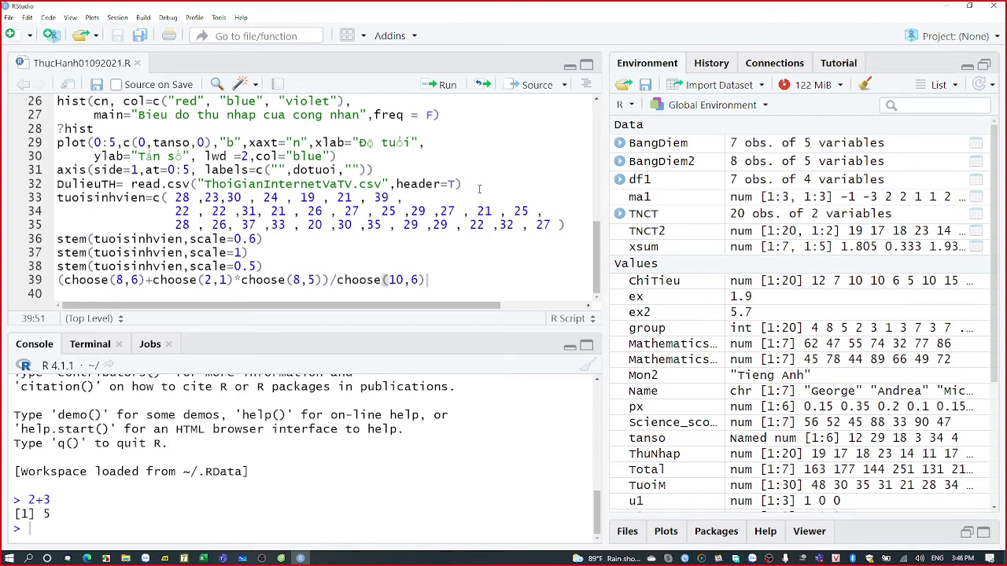
# Step: Run lines 1 to 4 of ThucHanh01092021.R one by one, defining kh, ts and z and tabulating z
pyautogui.click(192, 170)
pyautogui.press('Up')
pyautogui.press('Up')
pyautogui.press('Up')
pyautogui.press('Up')
pyautogui.press('Up')
pyautogui.press('Up')
pyautogui.press('Up')
pyautogui.press('Up')
pyautogui.press('Up')
pyautogui.press('Up')
pyautogui.press('Up')
pyautogui.press('Up')
pyautogui.press('Up')
pyautogui.press('Up')
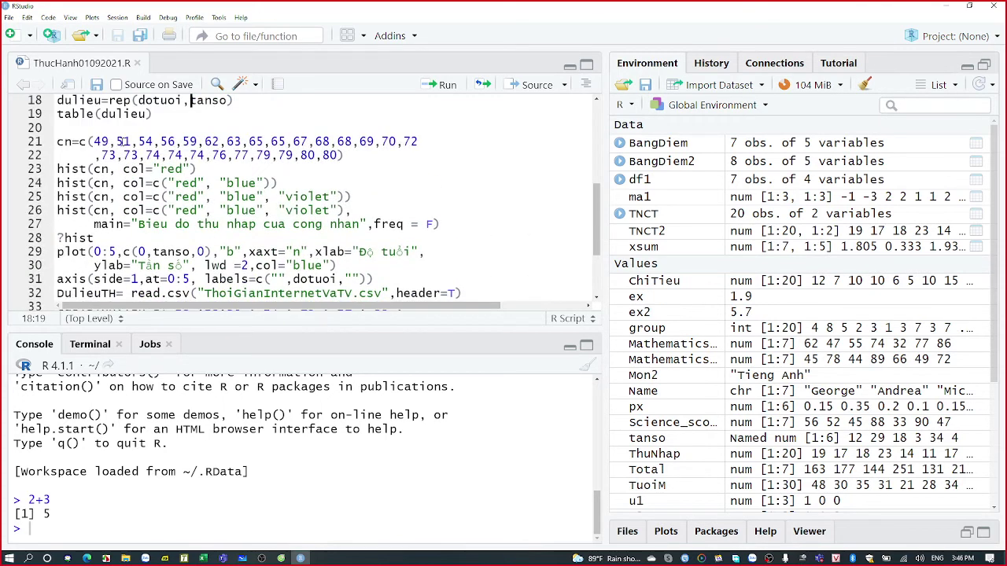
pyautogui.press('Up')
pyautogui.press('Up')
pyautogui.press('Up')
pyautogui.press('Up')
pyautogui.press('Up')
pyautogui.press('Up')
pyautogui.press('Up')
pyautogui.press('Up')
pyautogui.press('Up')
pyautogui.press('Up')
pyautogui.press('Up')
pyautogui.press('Up')
pyautogui.press('Up')
pyautogui.press('Up')
pyautogui.press('Up')
pyautogui.press('Up')
pyautogui.press('Up')
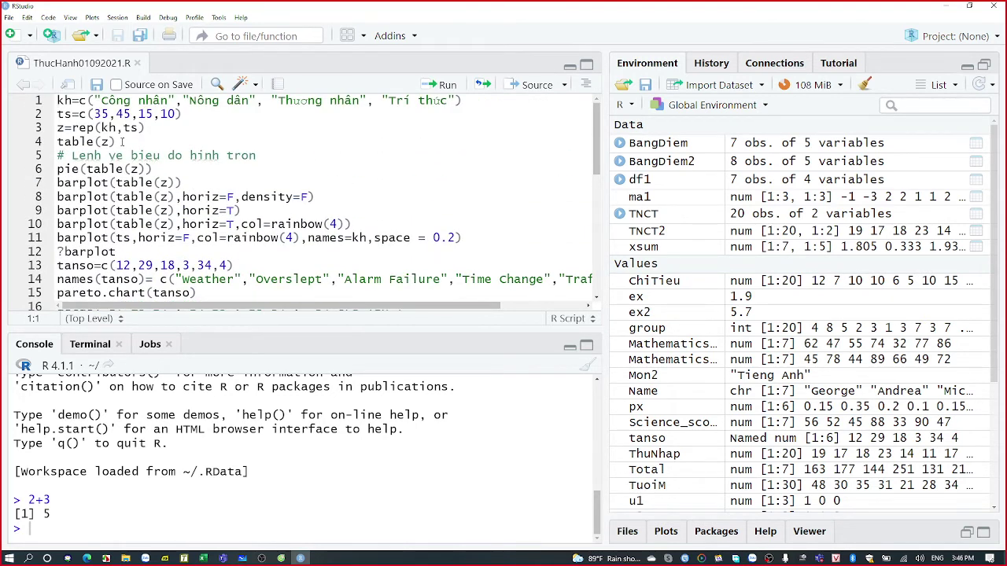
pyautogui.click(439, 85)
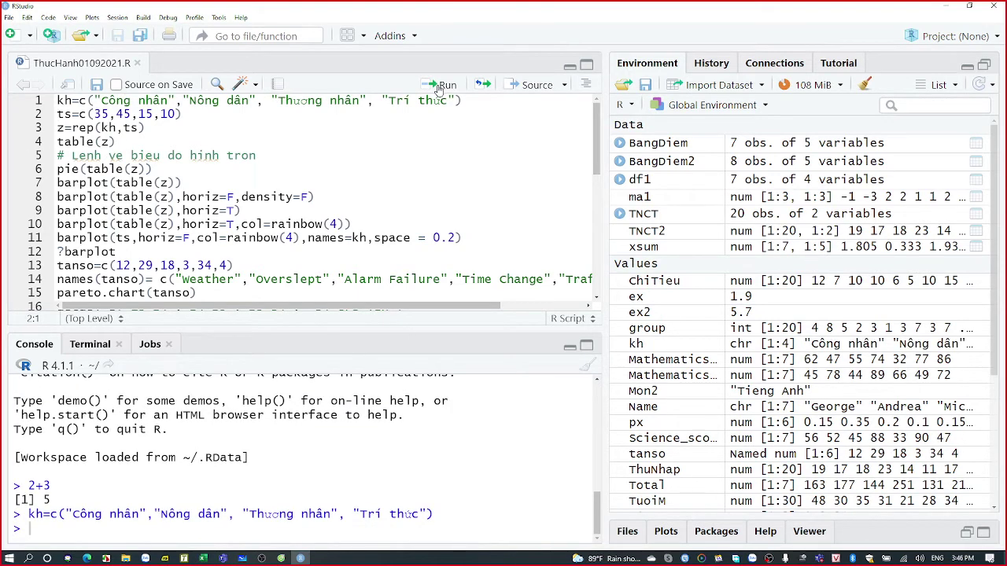
pyautogui.click(439, 86)
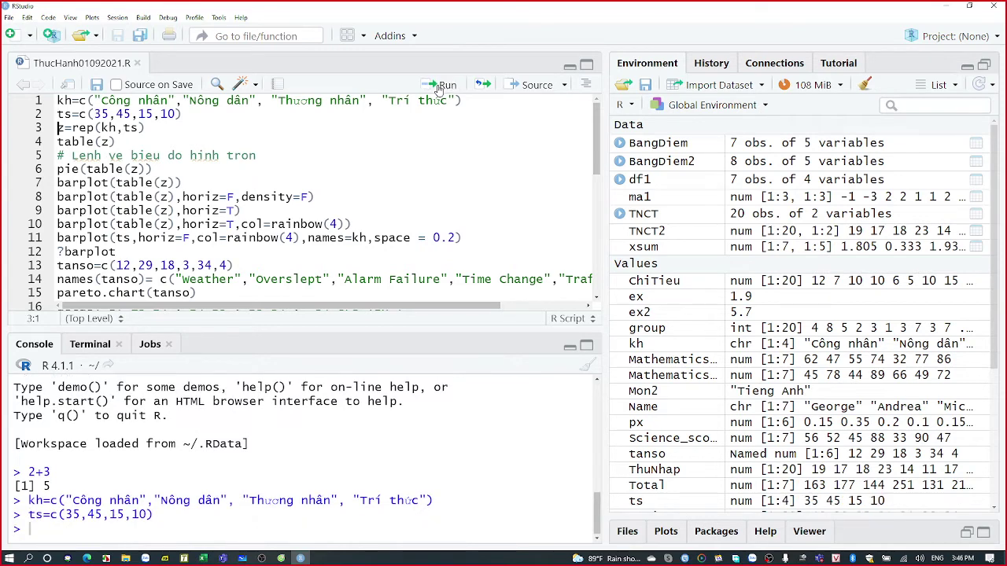
pyautogui.click(439, 86)
pyautogui.click(438, 86)
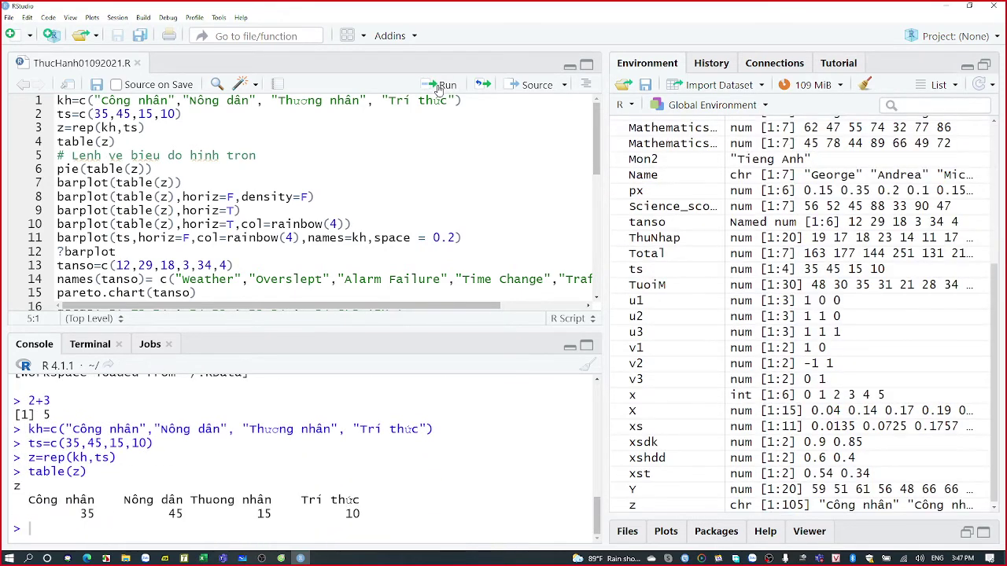
# Step: Run the script's pie(table(z)) line to draw the pie chart, and maximize the console pane
pyautogui.click(439, 86)
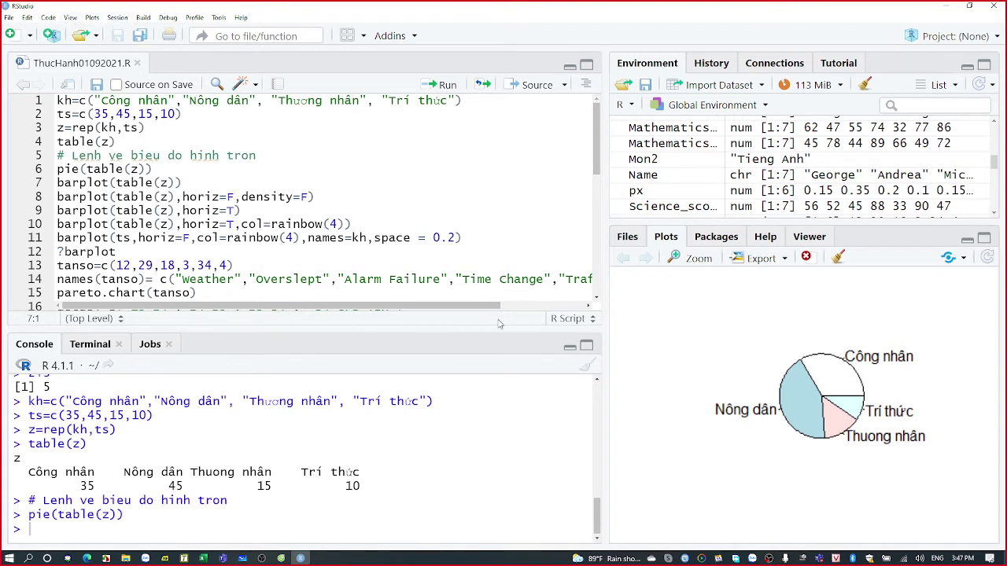
pyautogui.click(586, 347)
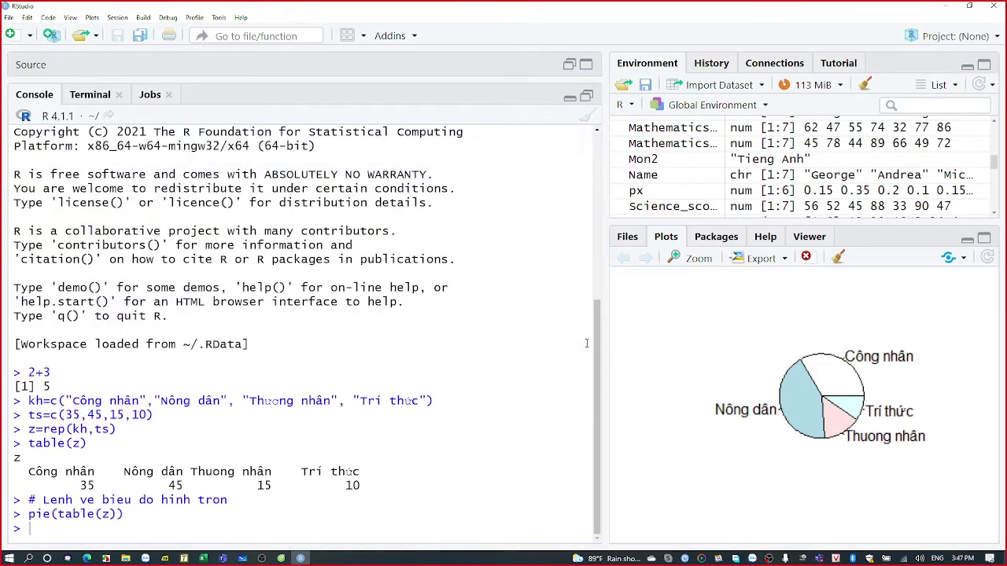
# Step: Restore the console pane to normal size beside the script, and look through the view options for arranging panes
pyautogui.click(586, 100)
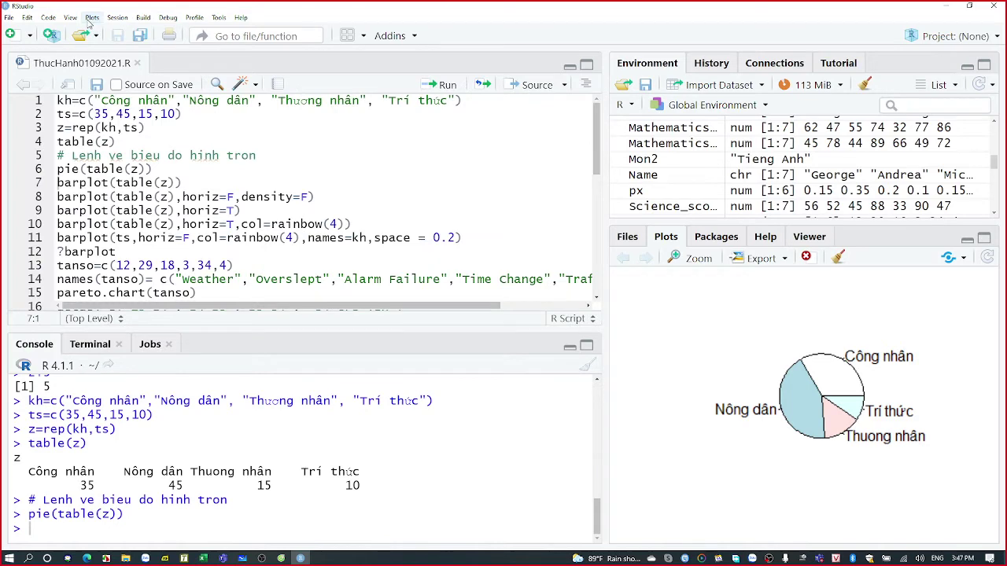
pyautogui.click(78, 19)
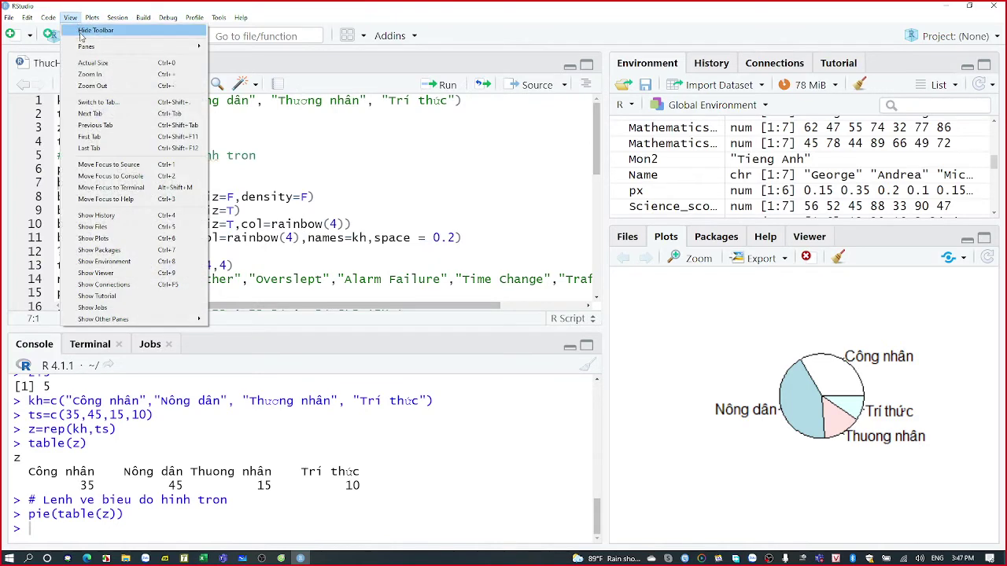
pyautogui.moveTo(87, 48)
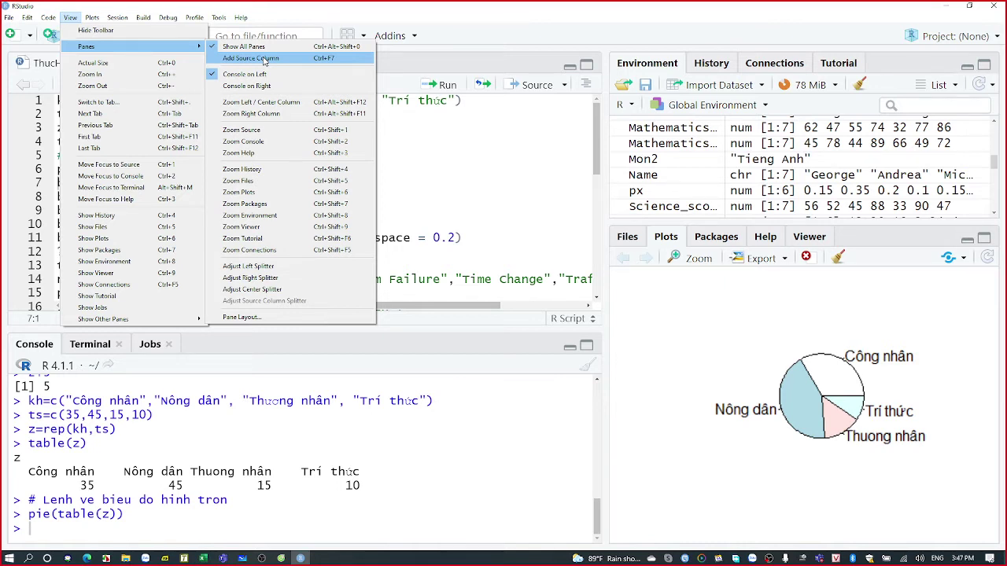
pyautogui.press('Escape')
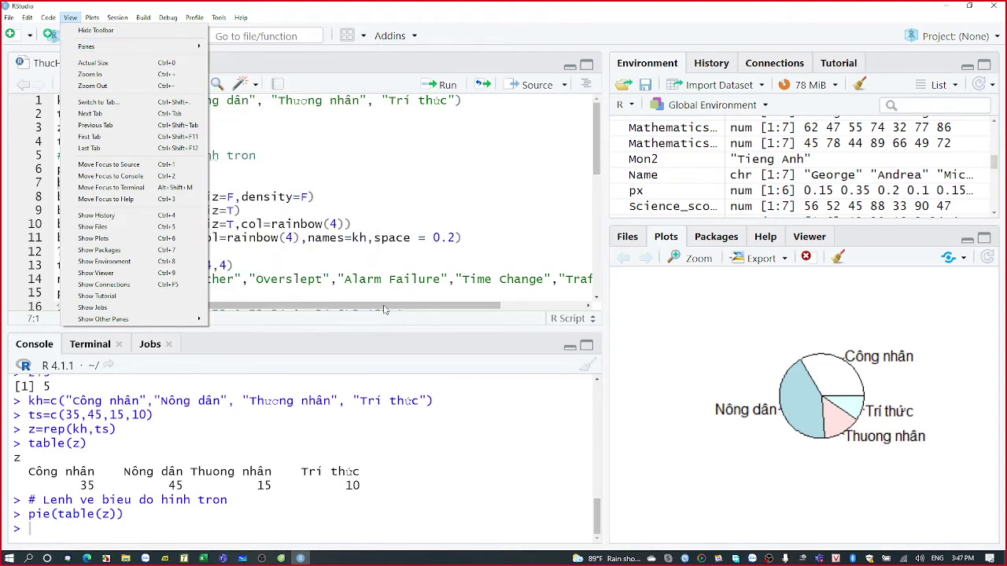
pyautogui.click(376, 298)
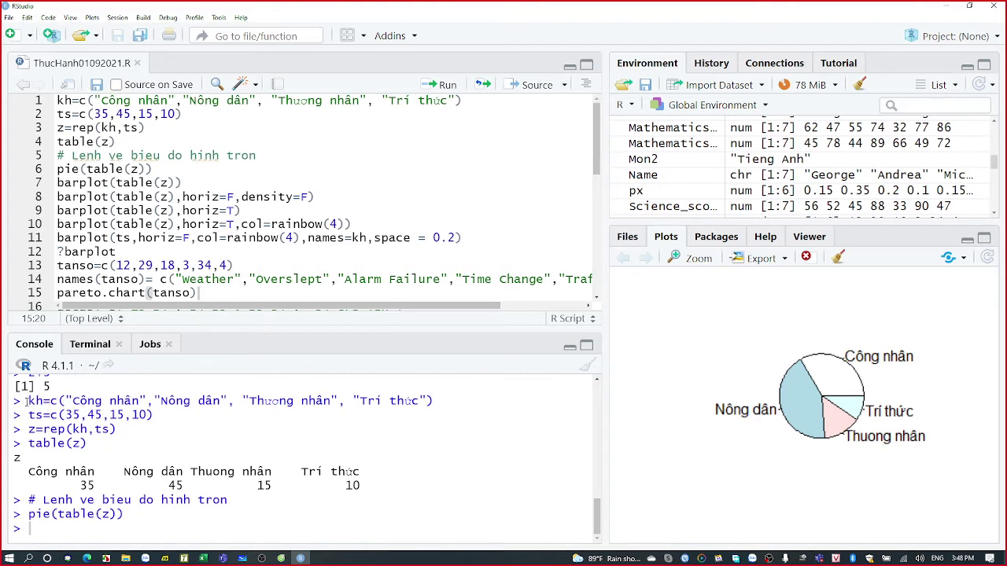
# Step: Review the console output from the kh definition to pie(table(z)) against the matching lines in the script
pyautogui.moveTo(27, 401); pyautogui.dragTo(202, 517)
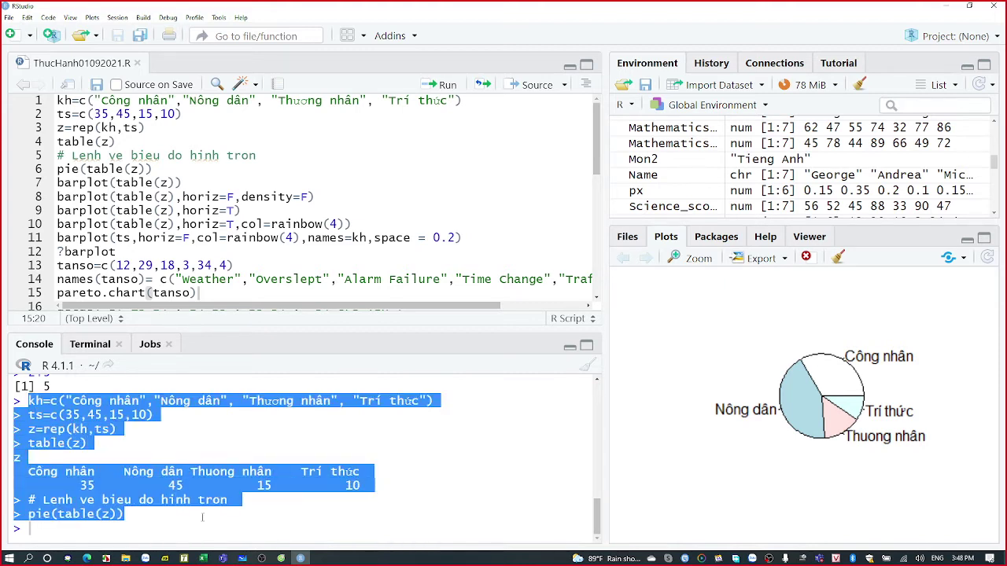
pyautogui.click(158, 169)
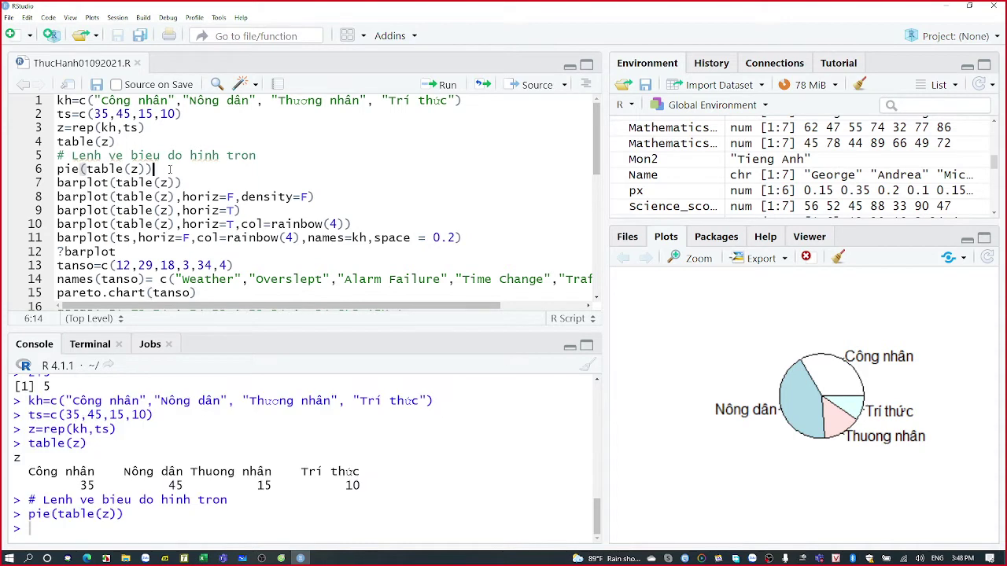
pyautogui.click(68, 155)
pyautogui.click(540, 229)
# Step: Open package installation from the Packages pane with Repository (CRAN) as the install source
pyautogui.click(707, 244)
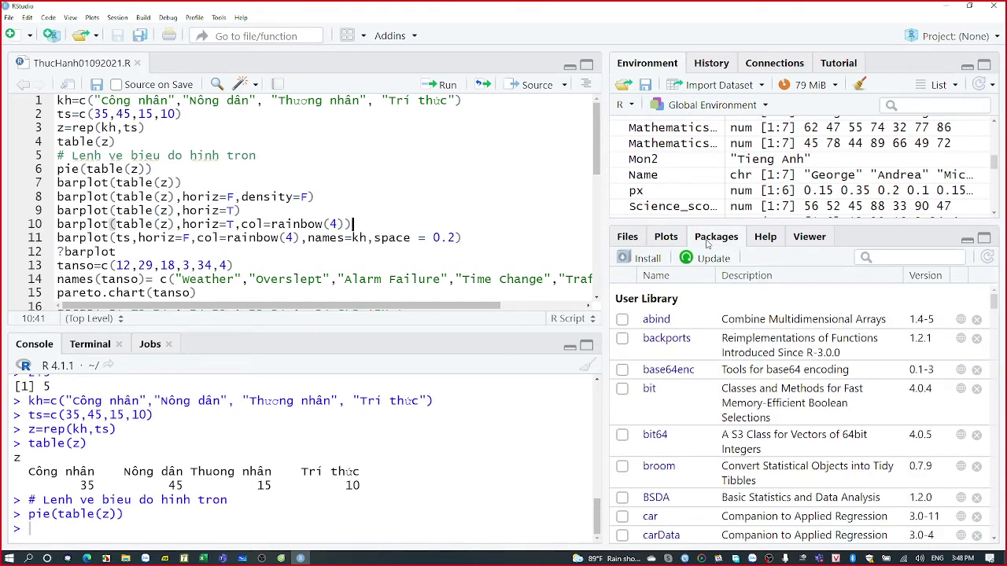
pyautogui.click(638, 262)
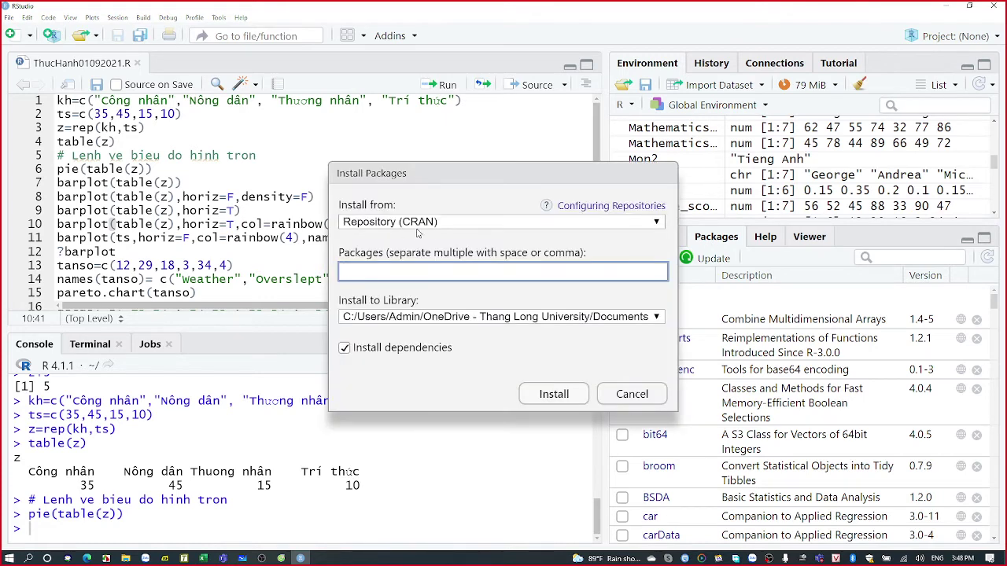
pyautogui.click(657, 223)
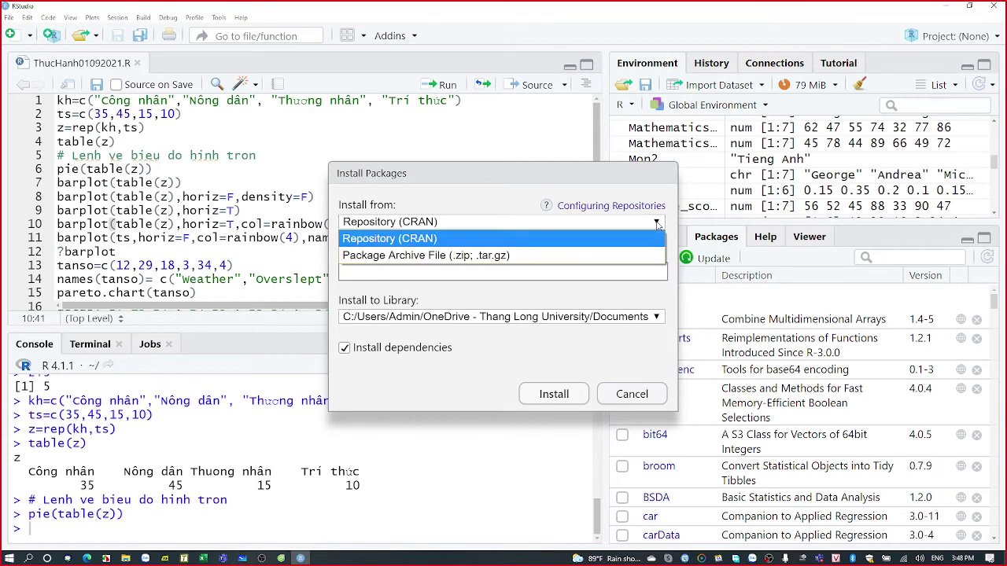
pyautogui.click(425, 244)
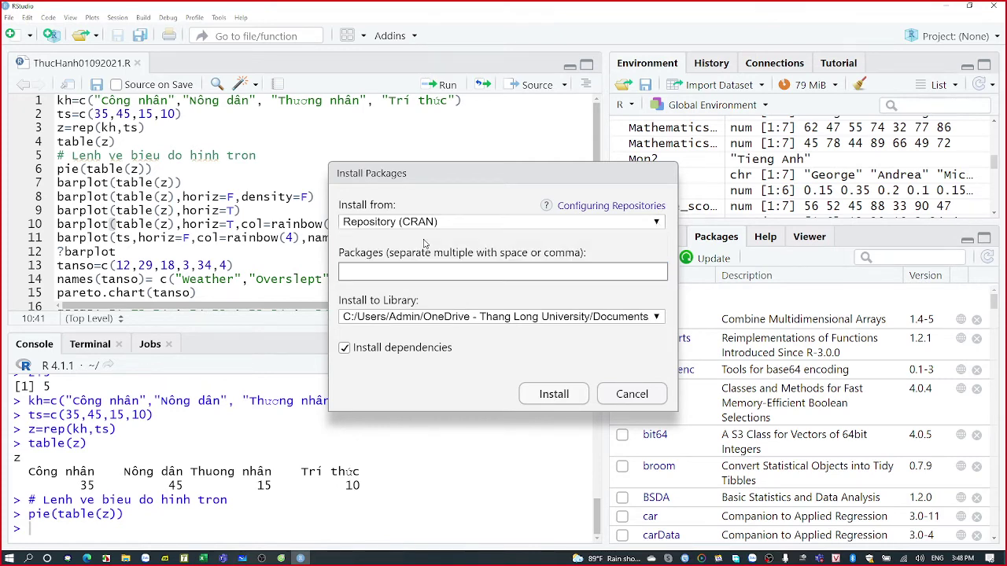
# Step: Browse the Documents folder for a package archive file as the install source, and cancel the file selection
pyautogui.click(658, 224)
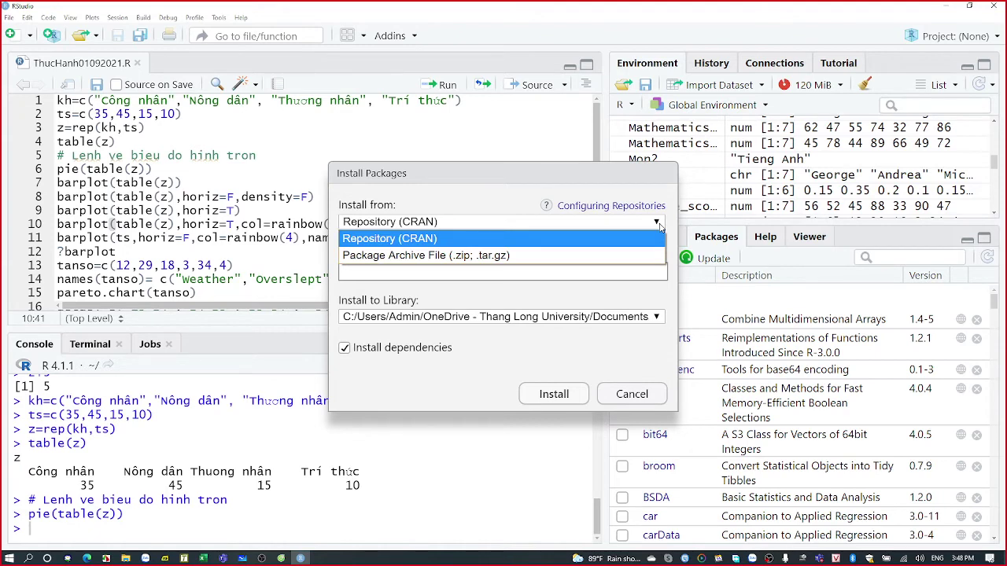
pyautogui.click(463, 255)
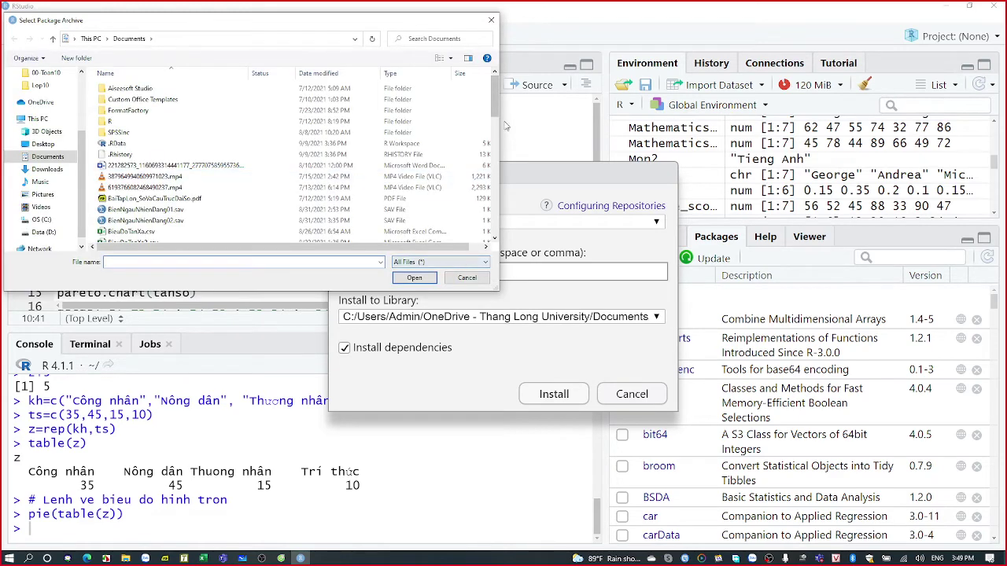
pyautogui.moveTo(496, 107); pyautogui.dragTo(491, 240)
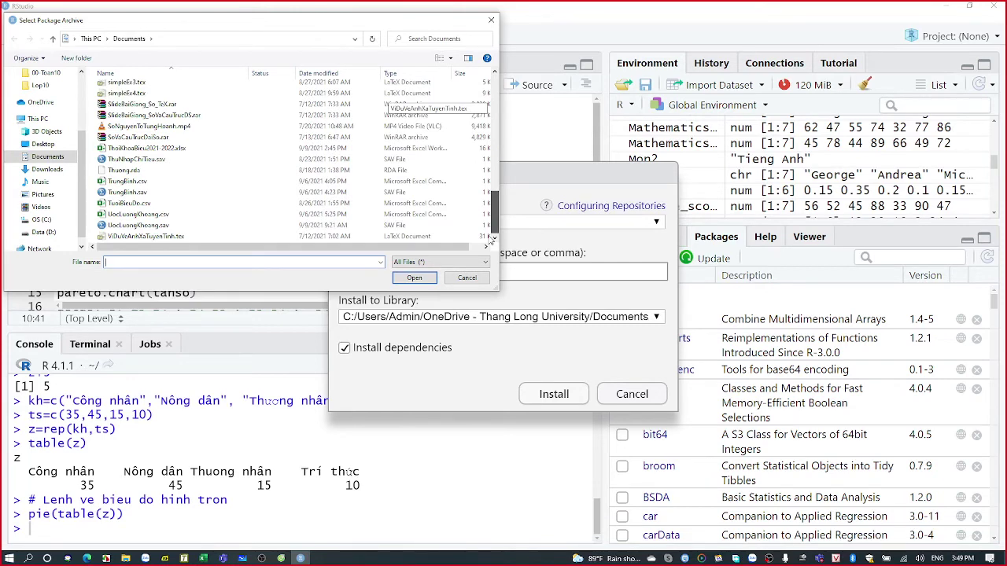
pyautogui.moveTo(490, 240); pyautogui.dragTo(472, 107)
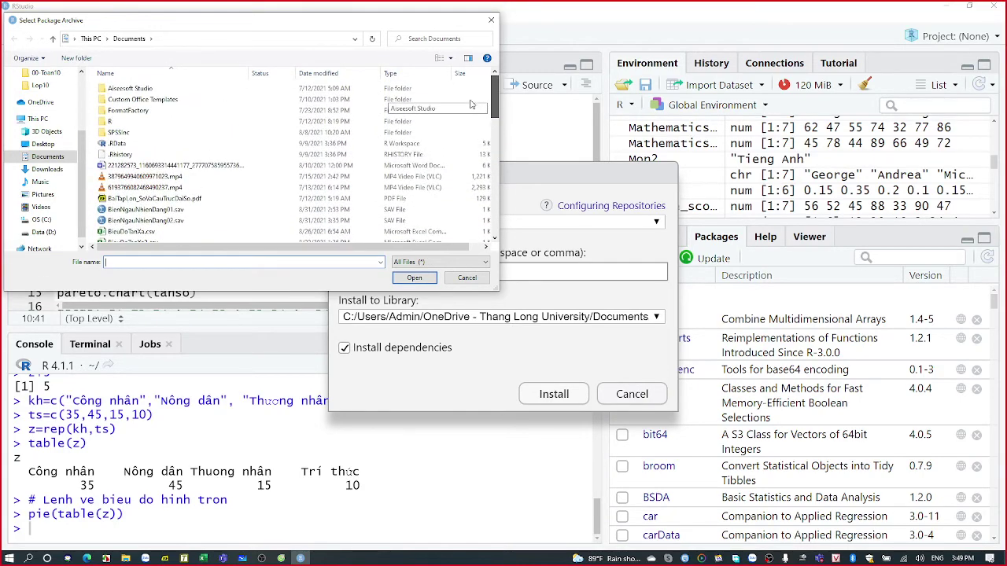
pyautogui.click(468, 279)
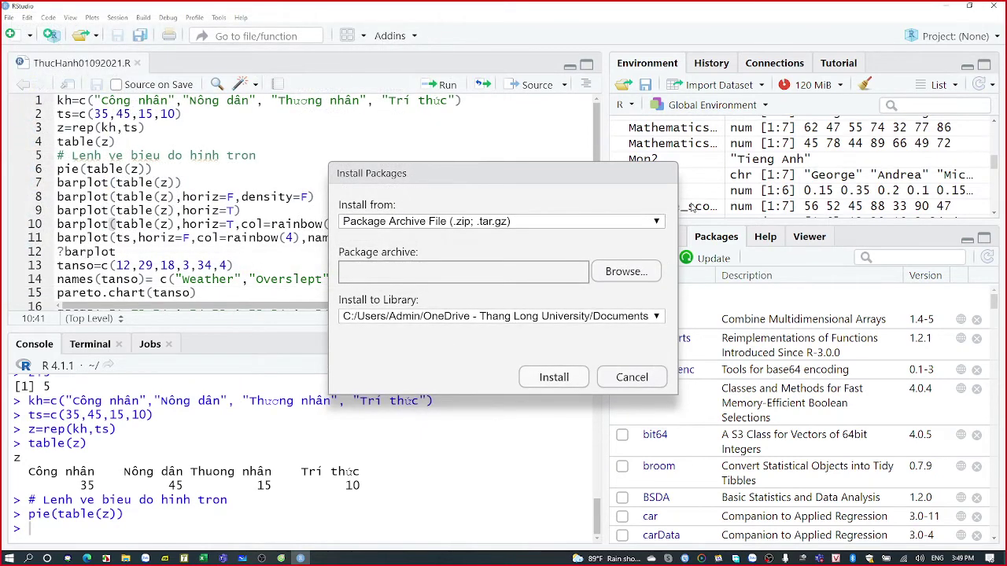
# Step: Install the BSDA package with its dependencies from Repository (CRAN), and return to the console
pyautogui.click(659, 222)
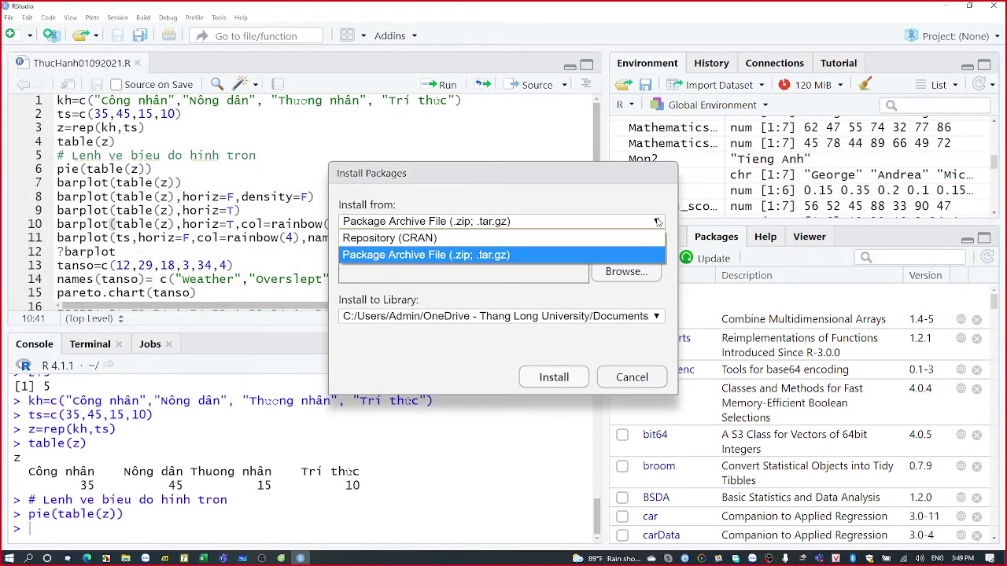
pyautogui.click(463, 238)
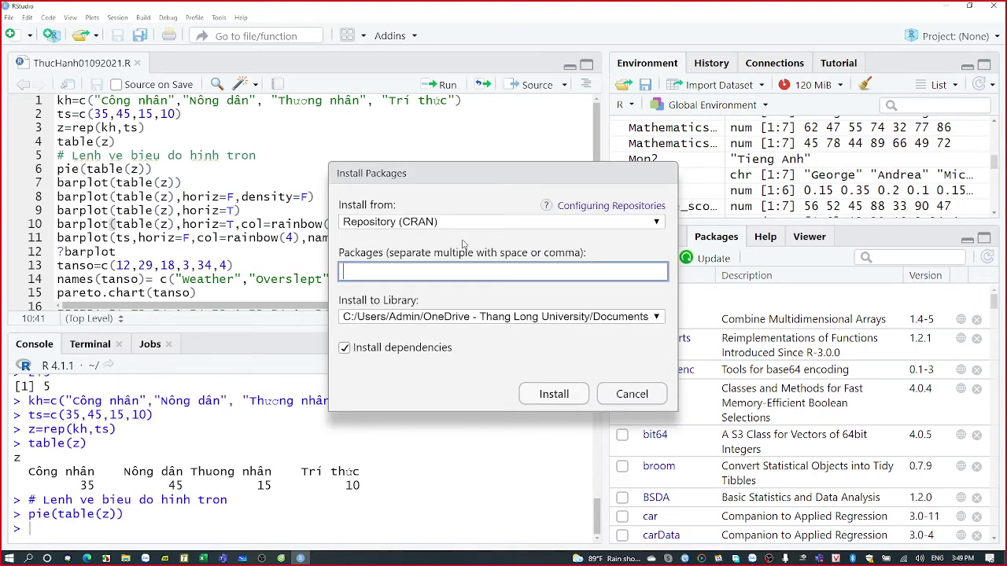
pyautogui.write('BSDA')
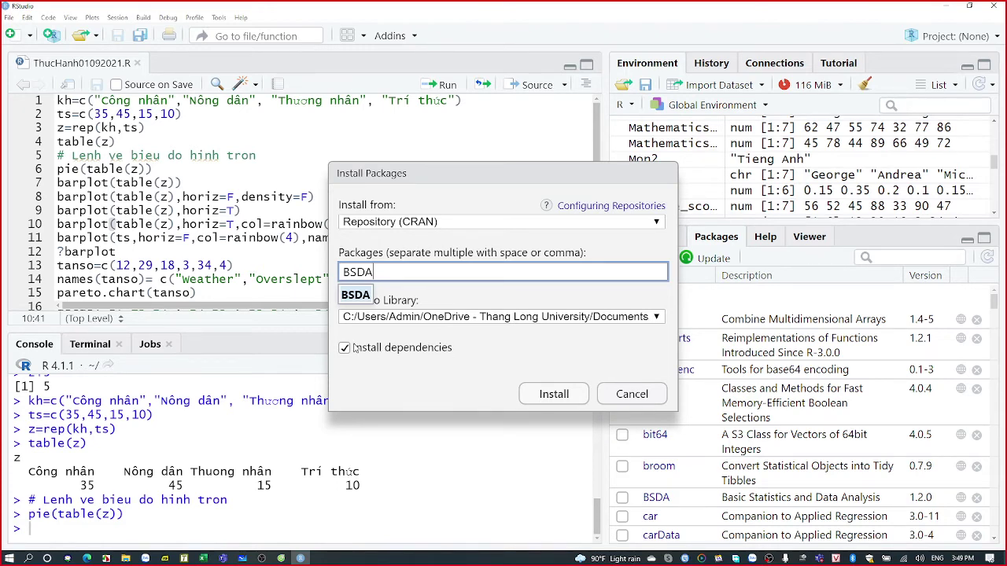
pyautogui.click(540, 397)
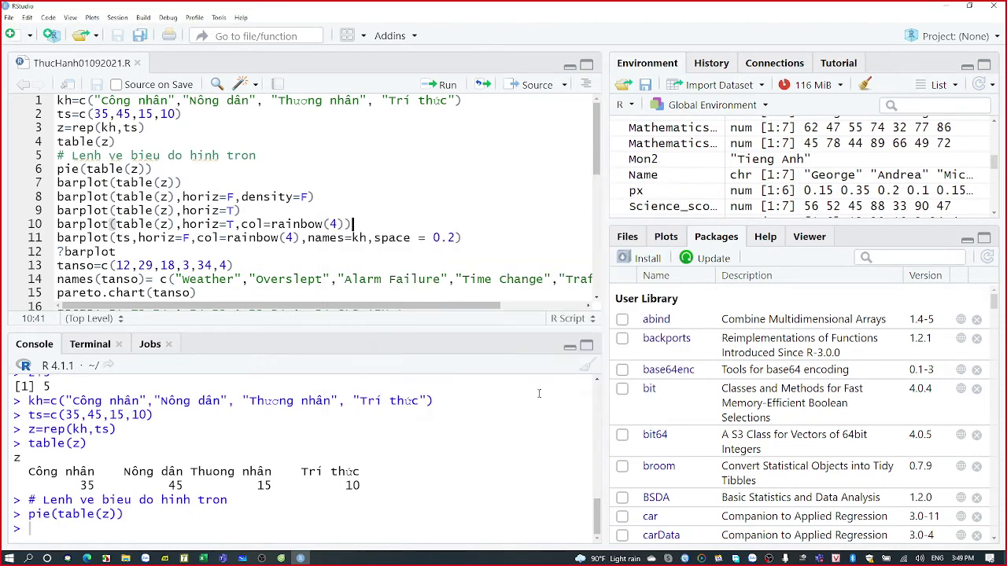
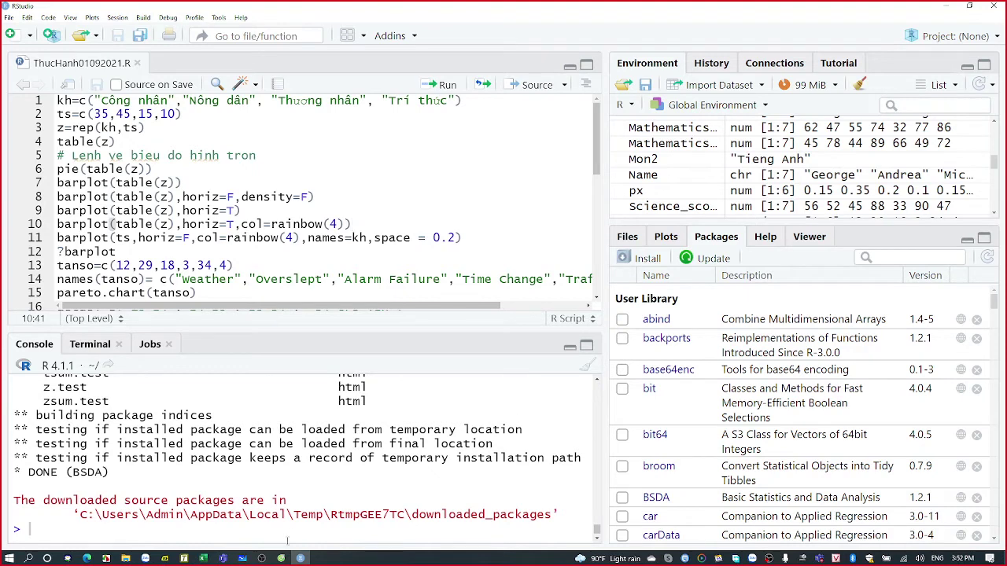
pyautogui.click(64, 528)
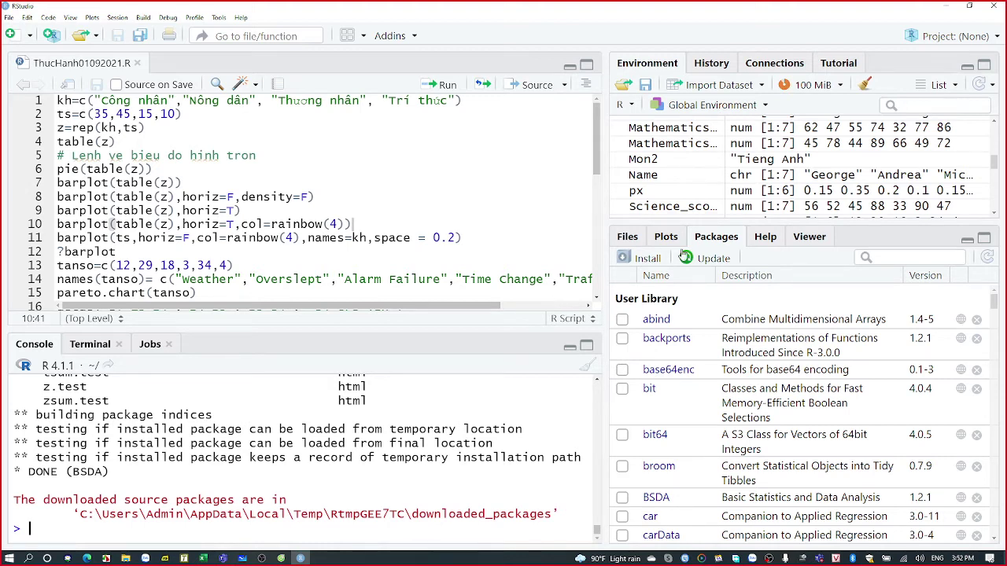
# Step: Install the qcc package with its dependencies from the CRAN repository
pyautogui.click(645, 258)
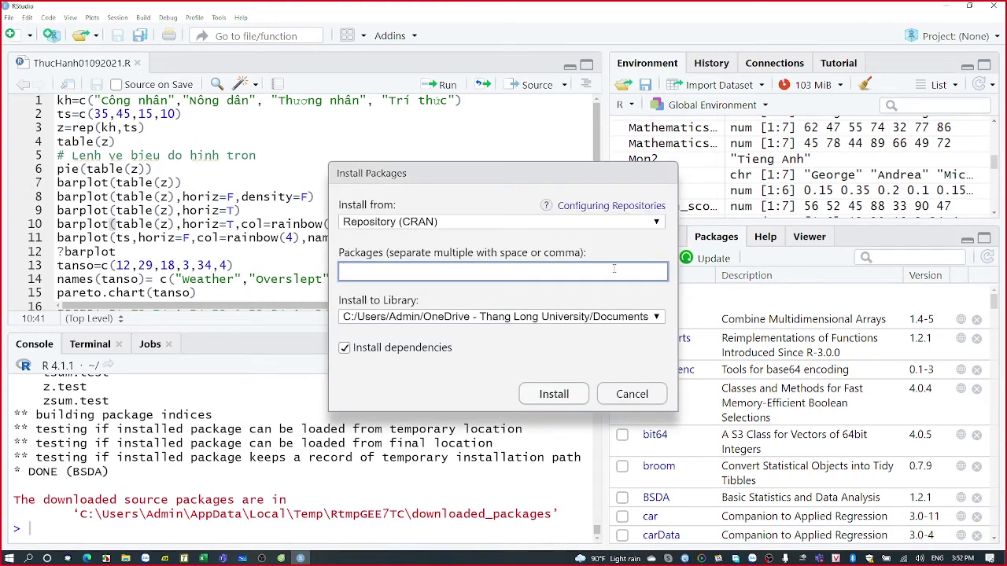
pyautogui.write('qcc')
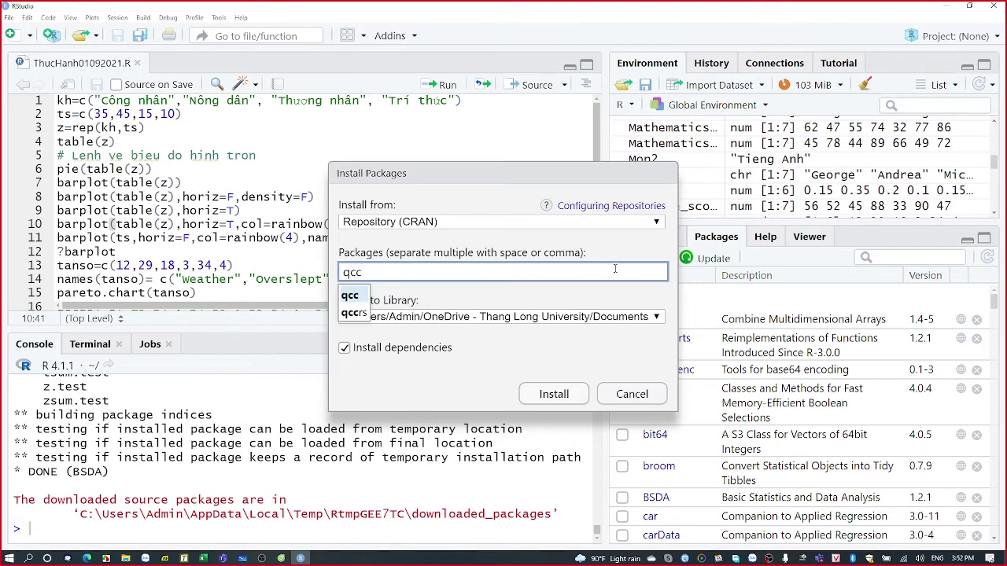
pyautogui.press('Escape')
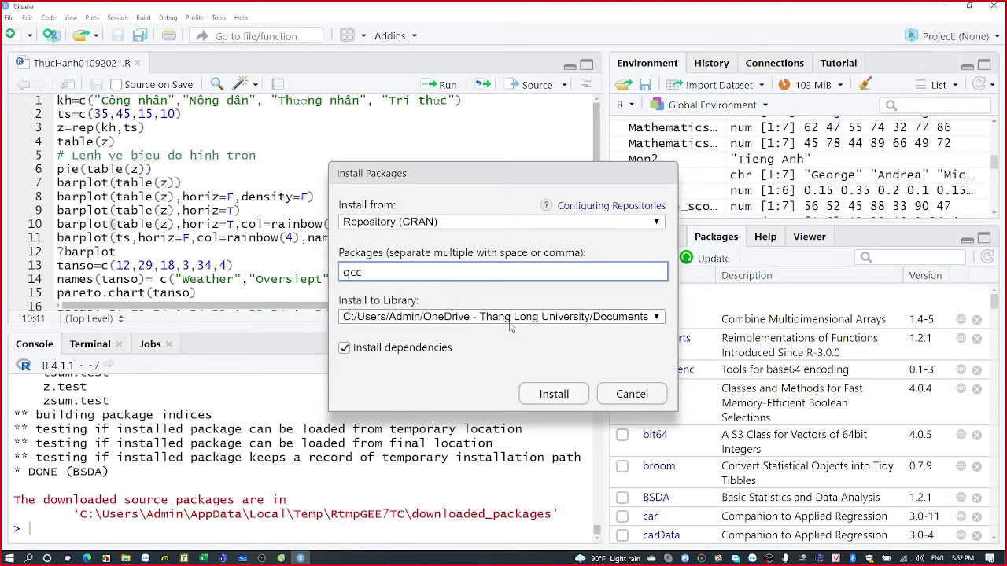
pyautogui.click(541, 395)
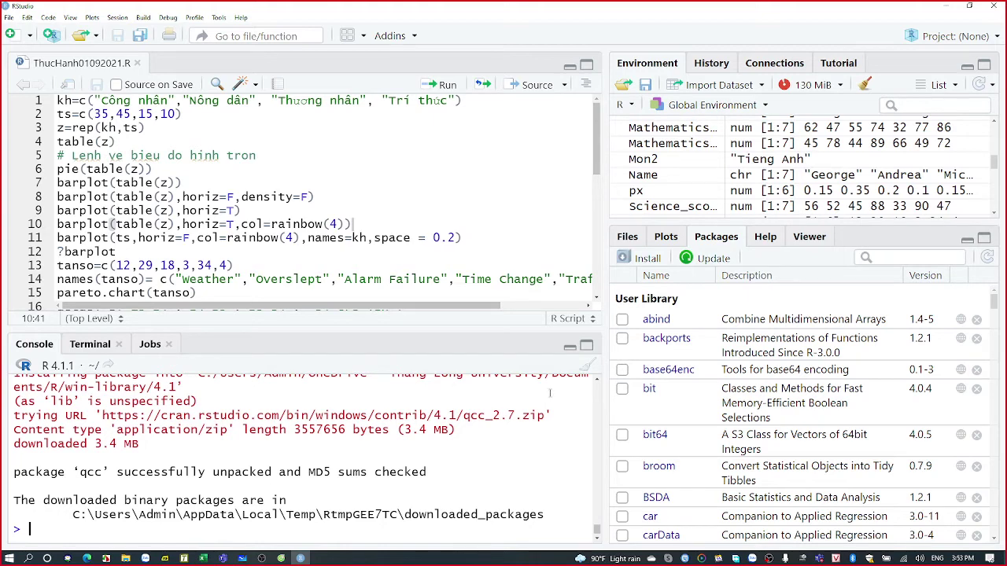
# Step: Install the prob package with its dependencies from the CRAN repository
pyautogui.click(625, 259)
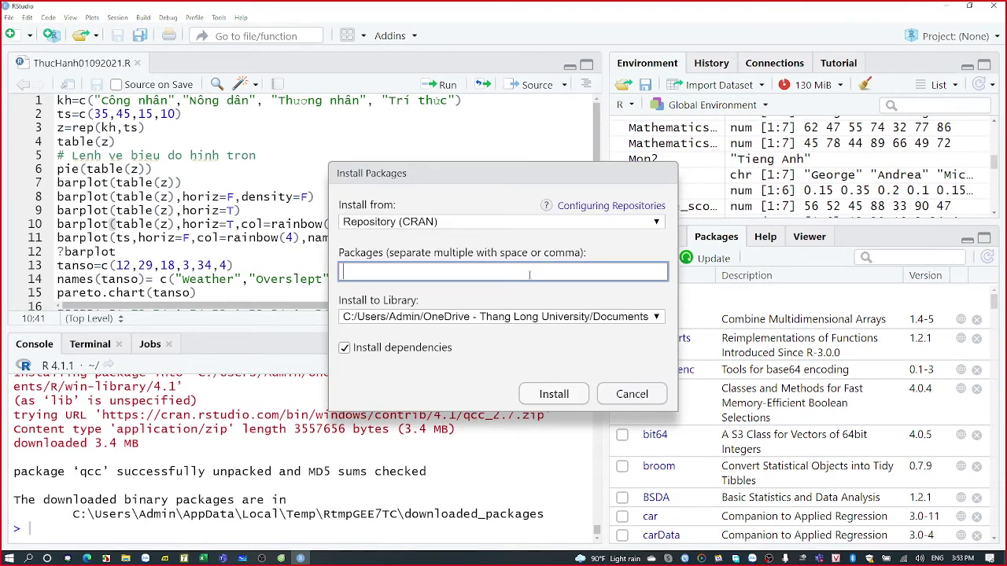
pyautogui.write('pr')
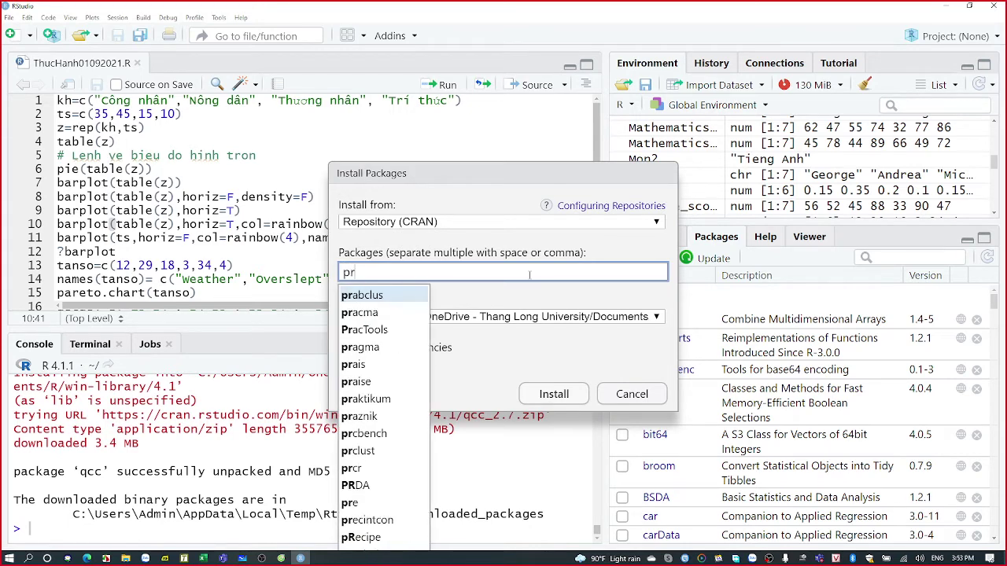
pyautogui.write('ob')
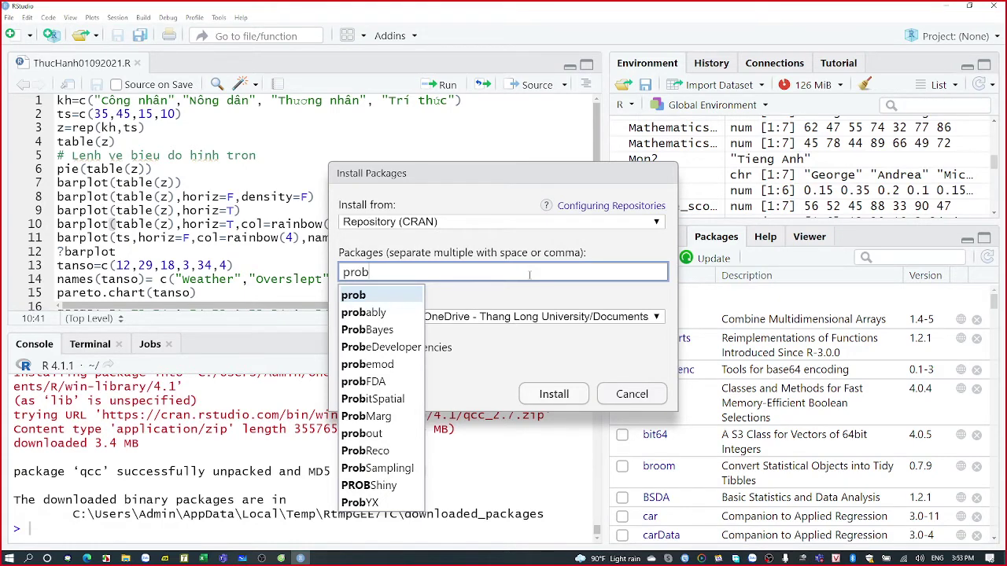
pyautogui.press('Escape')
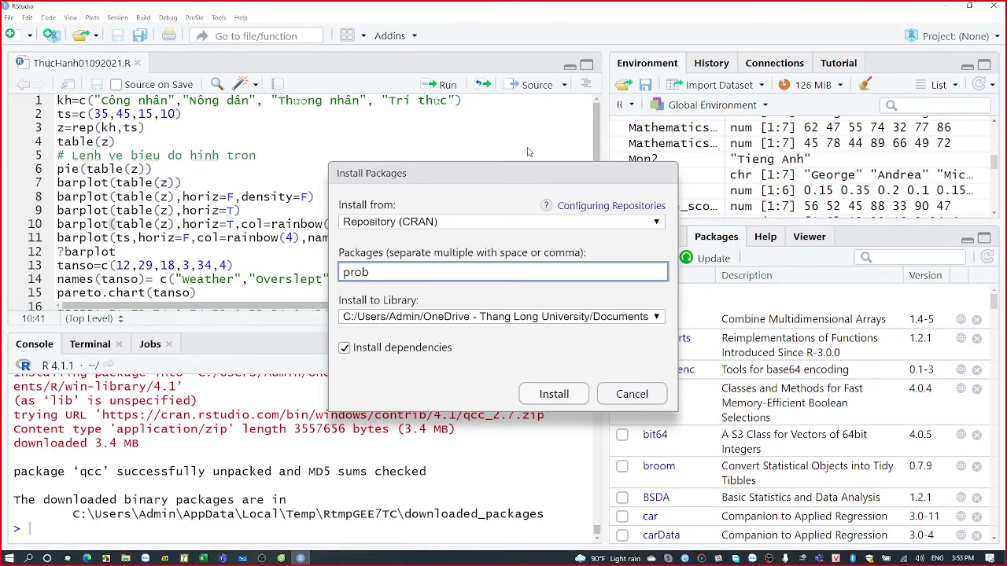
pyautogui.moveTo(499, 174); pyautogui.dragTo(520, 72)
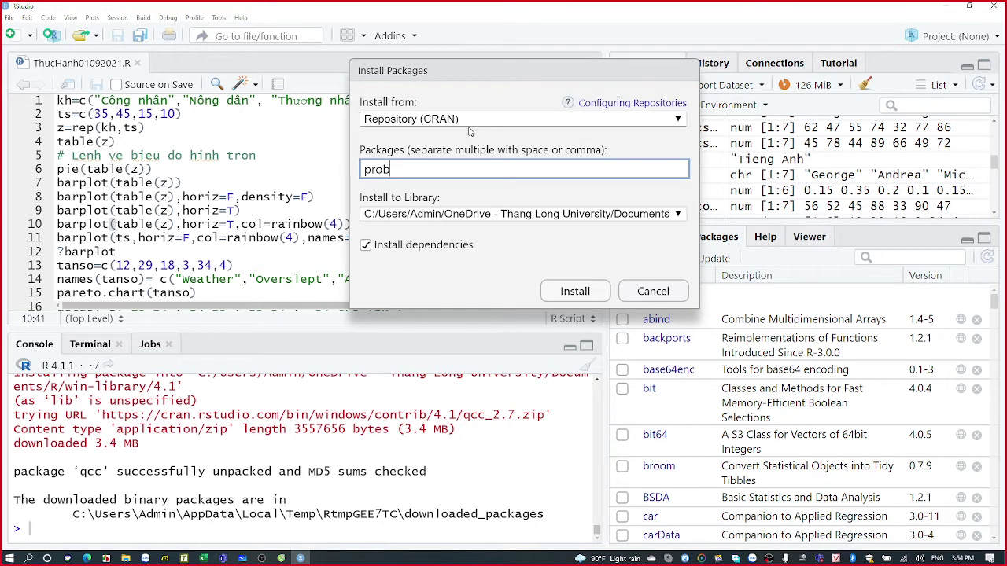
pyautogui.click(575, 292)
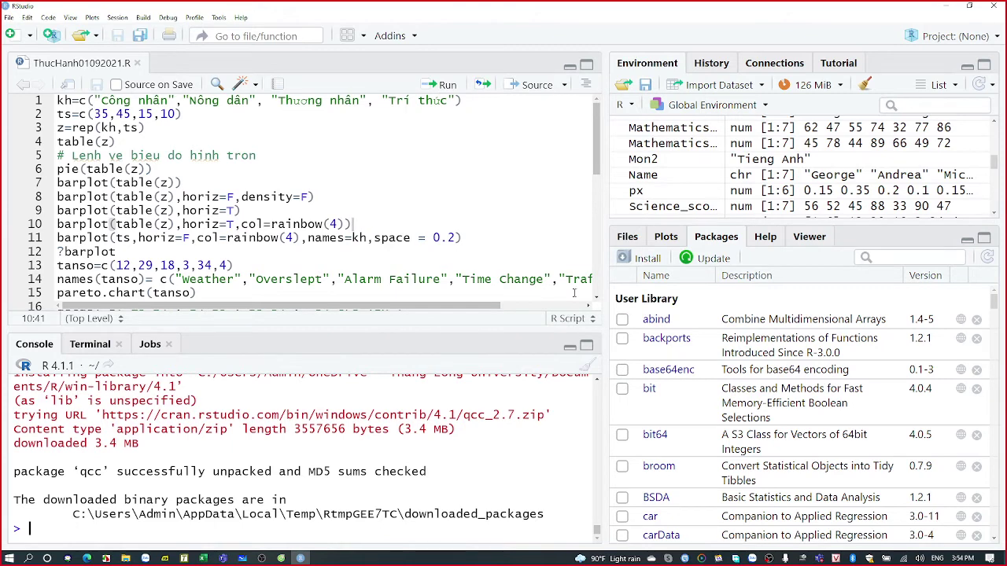
pyautogui.write('install.packages("prob")')
pyautogui.press('Return')
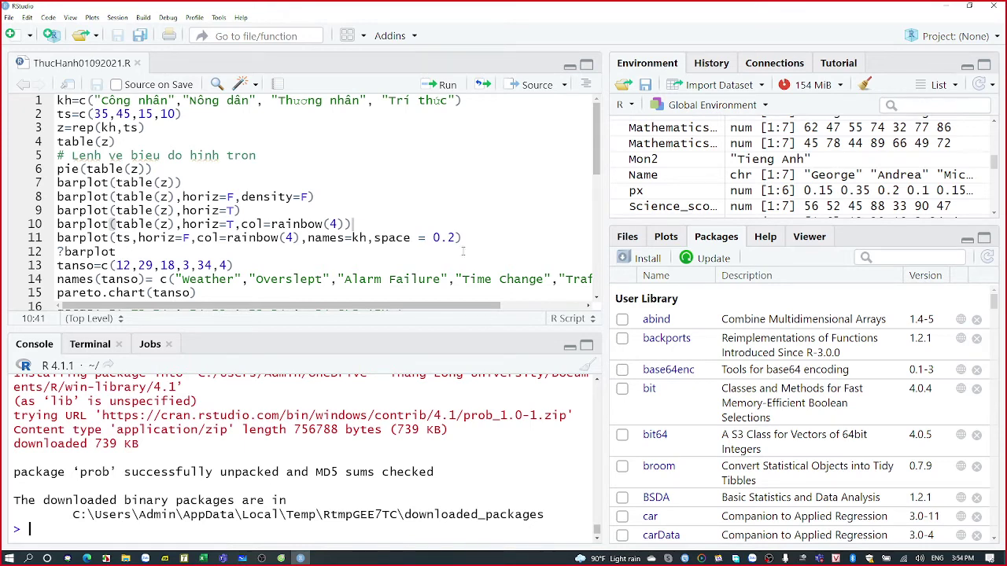
# Step: Select lines 1 to 19 of ThucHanh01092021.R, from the kh definition through table(dulieu)
pyautogui.hotkey('ctrl', 'Home')
pyautogui.hotkey('shift', 'End')
pyautogui.hotkey('shift', 'Down')
pyautogui.hotkey('shift', 'Down')
pyautogui.hotkey('shift', 'Down')
pyautogui.hotkey('shift', 'Down')
pyautogui.hotkey('shift', 'Down')
pyautogui.hotkey('shift', 'Down')
pyautogui.hotkey('shift', 'Down')
pyautogui.hotkey('shift', 'Down')
pyautogui.hotkey('shift', 'Down')
pyautogui.hotkey('shift', 'Down')
pyautogui.hotkey('shift', 'Down')
pyautogui.hotkey('shift', 'Down')
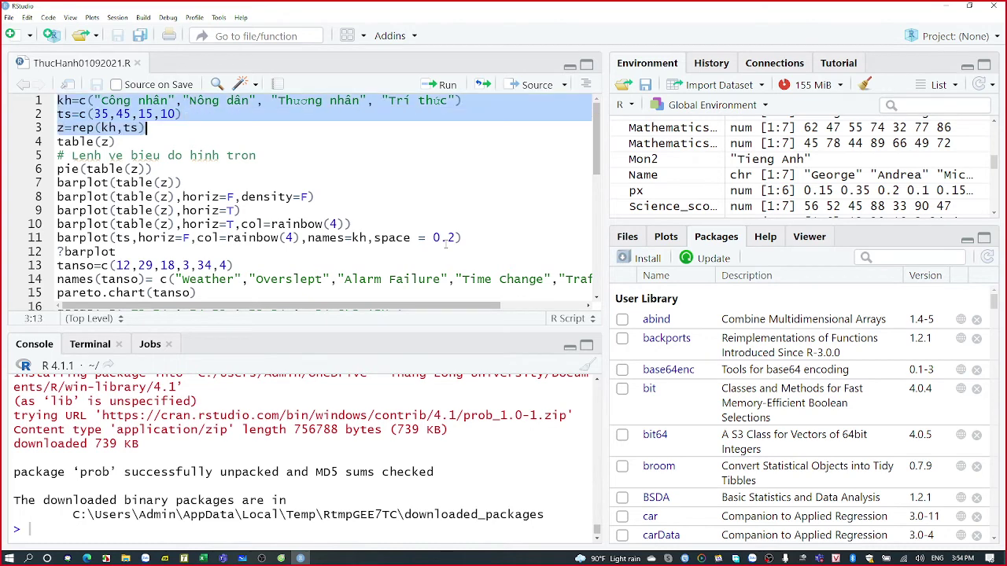
pyautogui.hotkey('shift', 'Down')
pyautogui.hotkey('shift', 'Down')
pyautogui.hotkey('shift', 'Down')
pyautogui.hotkey('shift', 'Down')
pyautogui.hotkey('shift', 'Down')
pyautogui.hotkey('shift', 'Down')
pyautogui.hotkey('shift', 'Down')
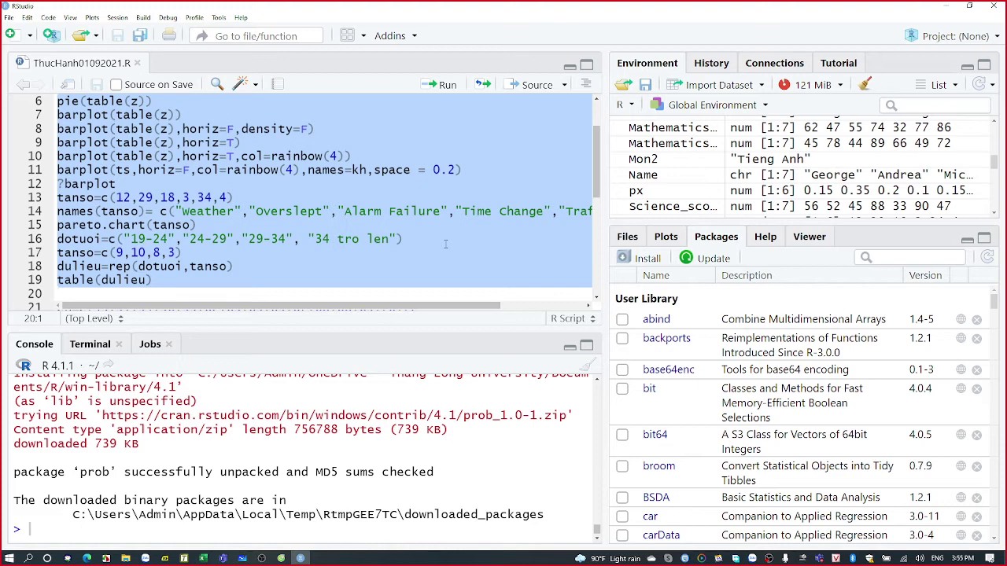
# Step: Clear the script selection, then maximize the console pane to view the installation output and restore the pane layout
pyautogui.click(370, 282)
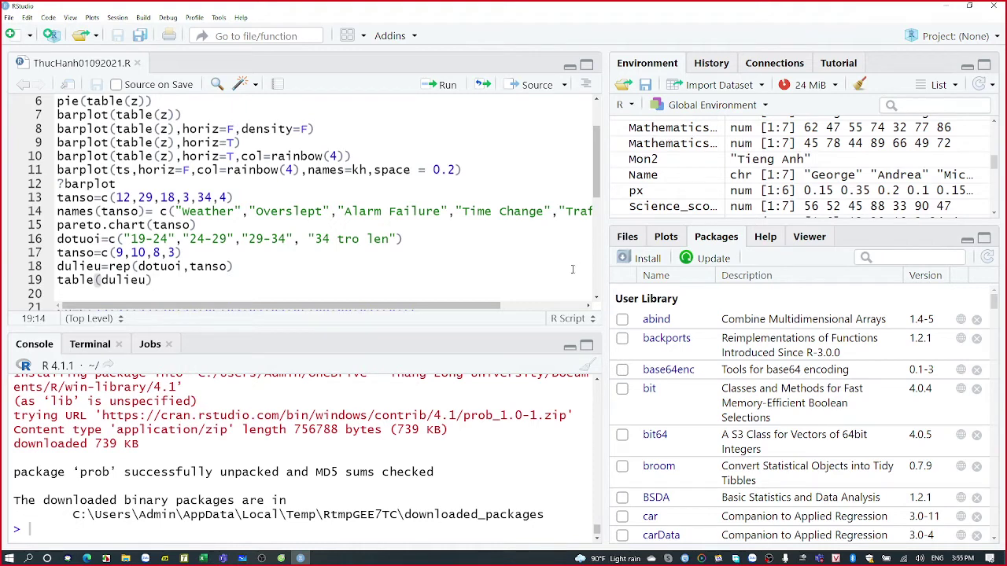
pyautogui.click(586, 348)
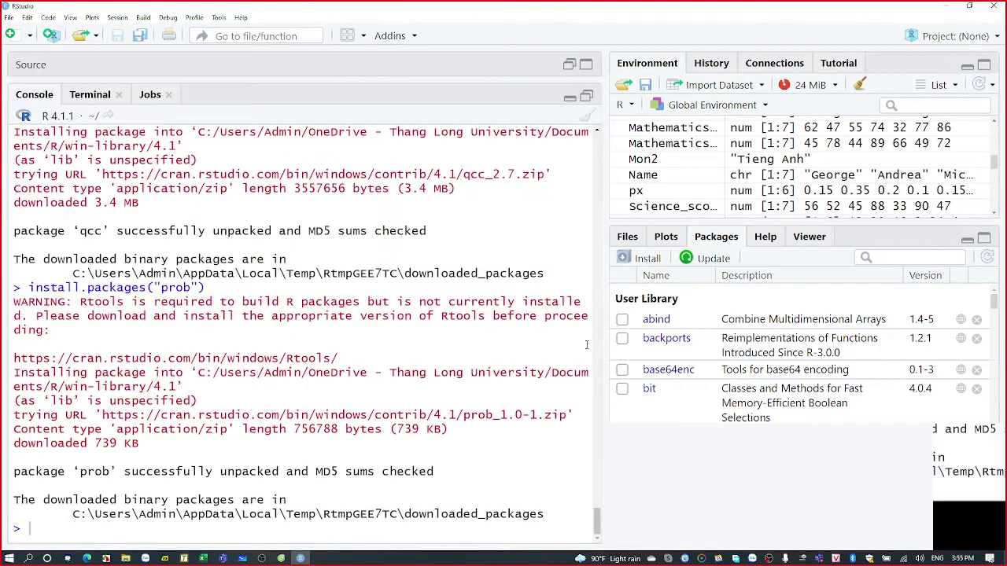
pyautogui.click(587, 96)
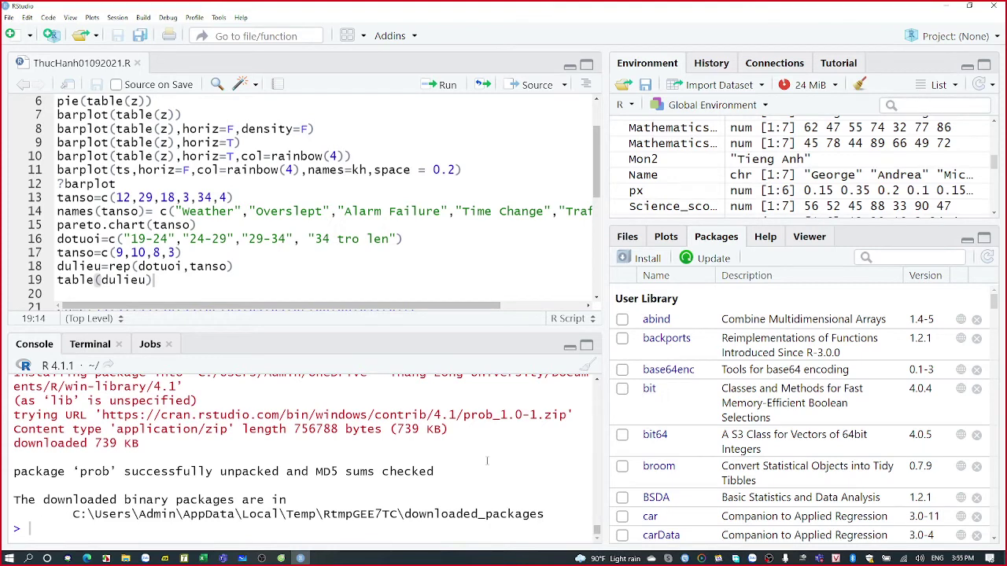
# Step: Switch to the PDF lecture slides and page through the RStudio interface section to the Chapter II title on slide 36
pyautogui.click(164, 558)
pyautogui.scroll(-5, 235, 488)
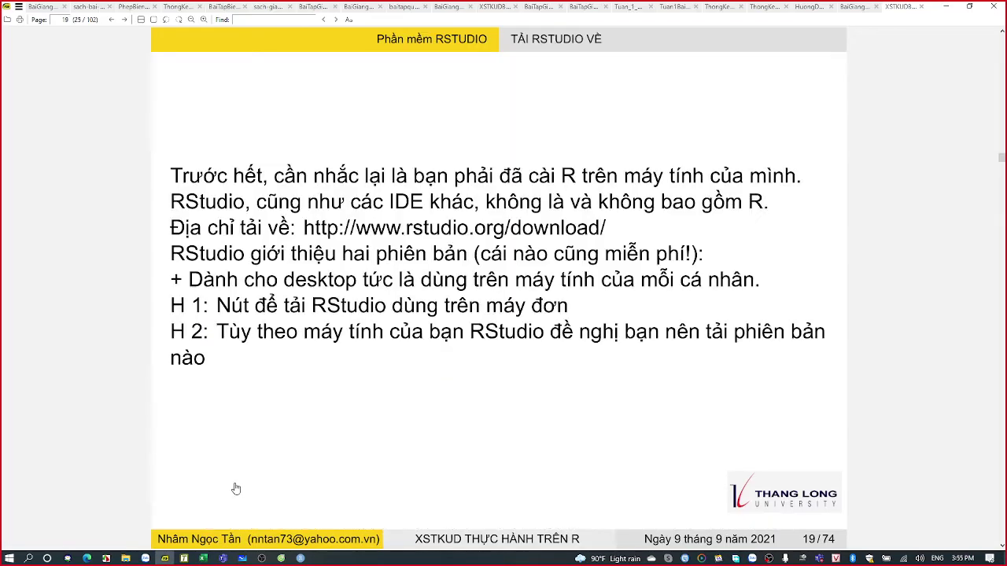
pyautogui.scroll(-4, 235, 488)
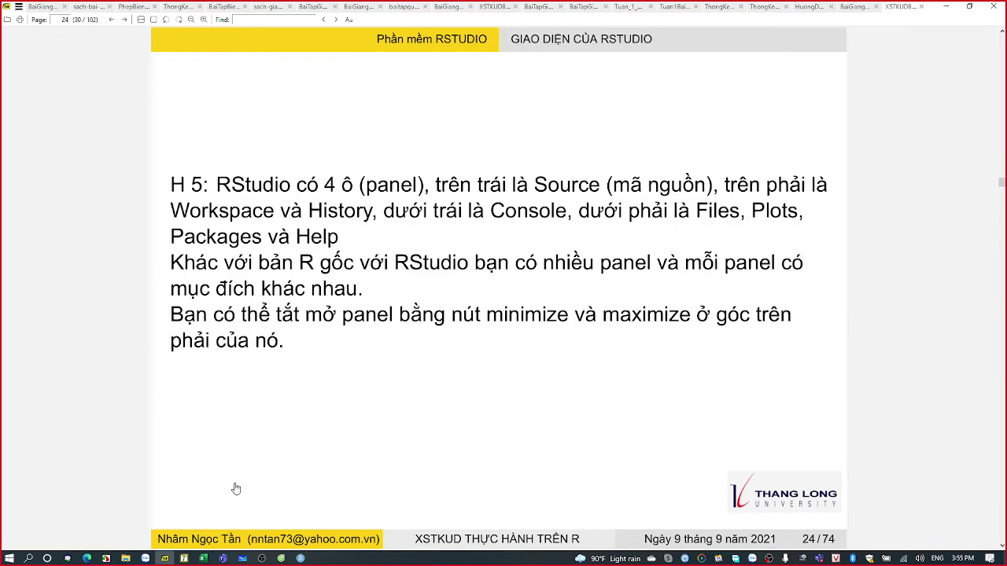
pyautogui.scroll(-6, 235, 489)
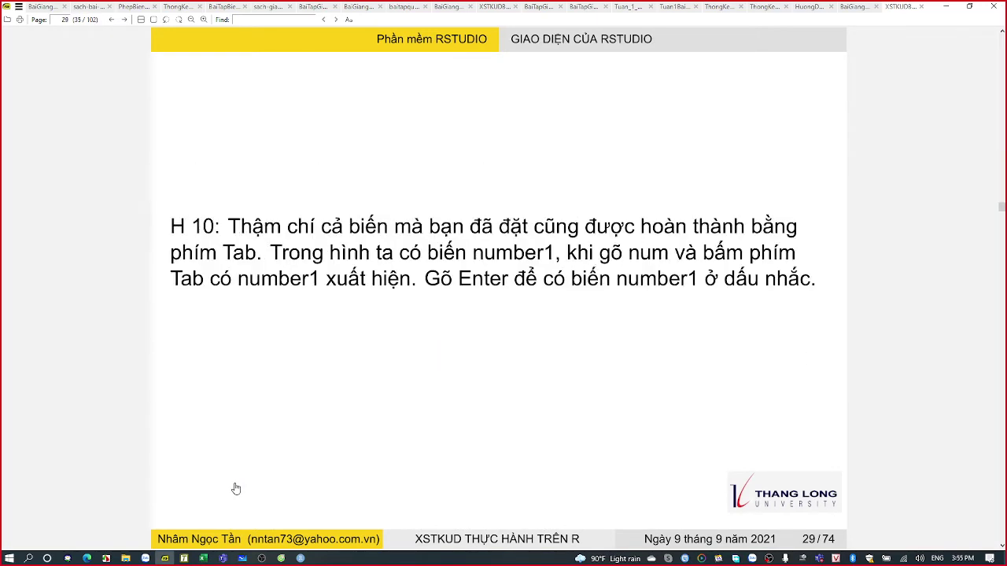
pyautogui.scroll(-3, 235, 488)
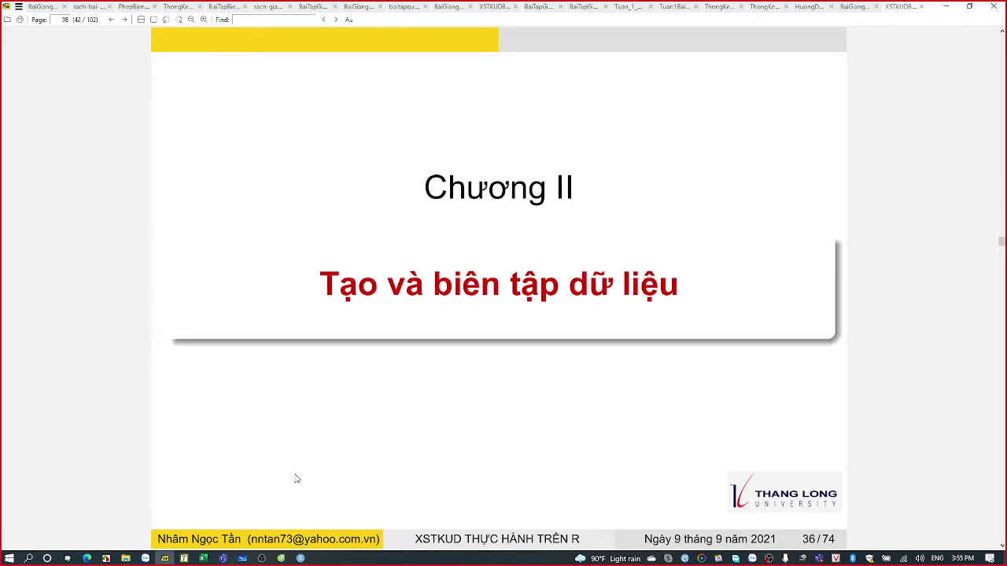
# Step: Switch to RStudio and autocomplete "mea" to the base function mean() at the console prompt
pyautogui.click(300, 558)
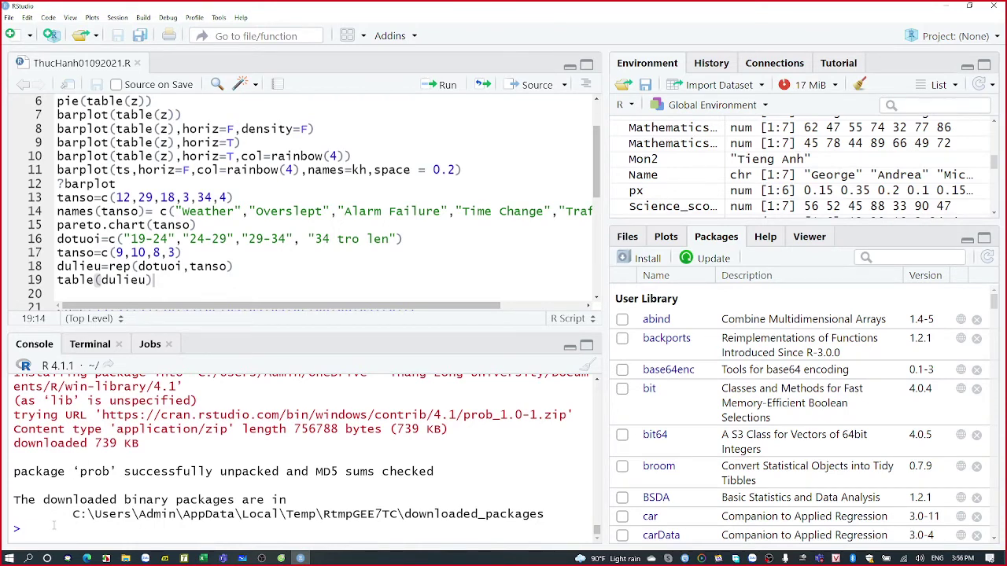
pyautogui.write('mea')
pyautogui.press('Tab')
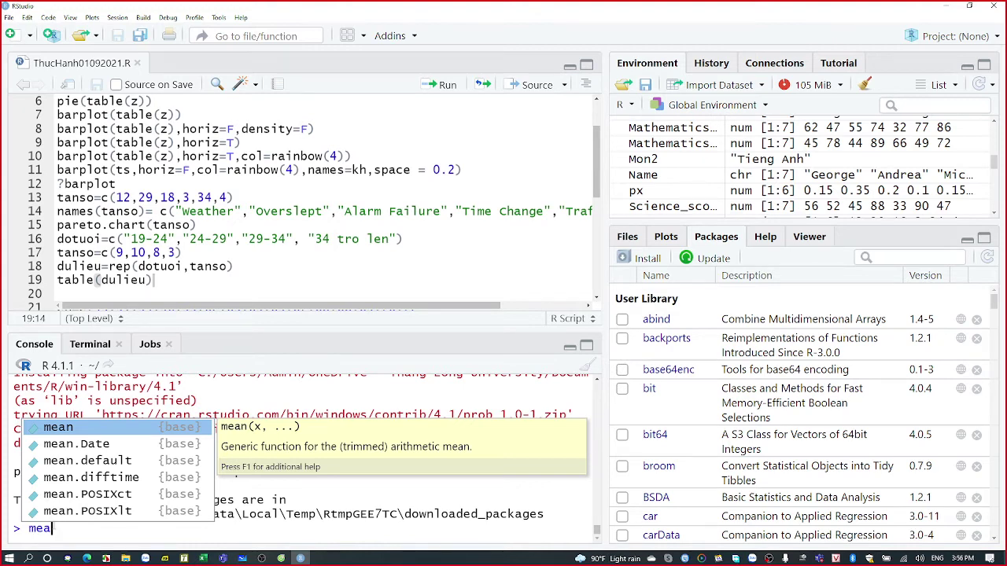
pyautogui.click(60, 429)
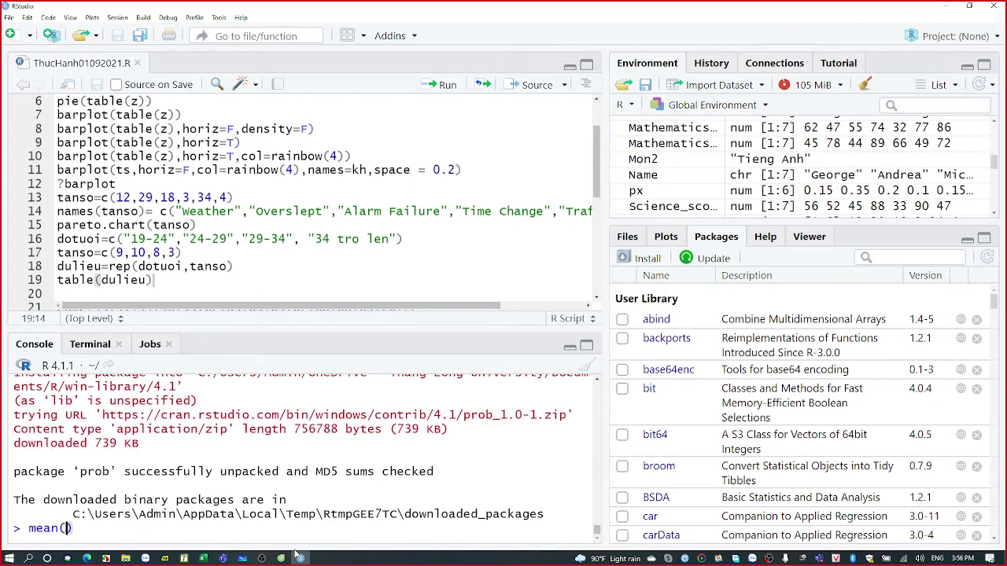
# Step: Switch to the PDF slides and advance to slide 39, the chapter outline entry on matrices and matrix operations
pyautogui.click(165, 559)
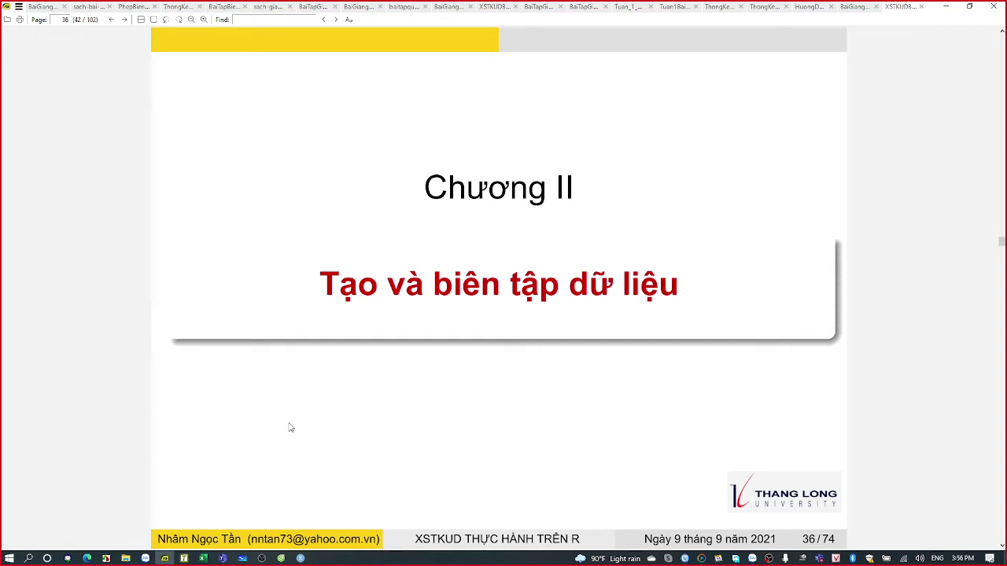
pyautogui.press('Right')
pyautogui.press('Right')
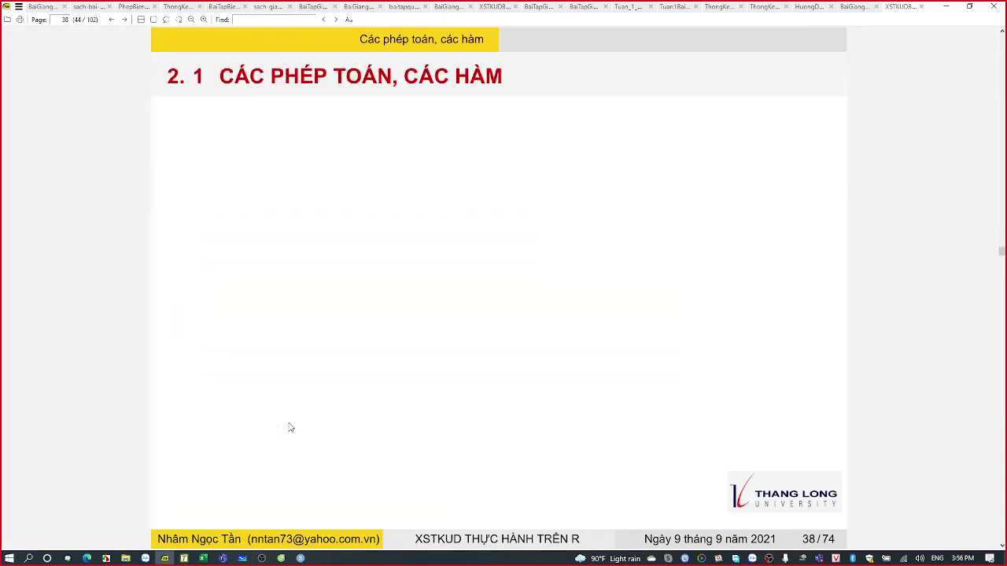
pyautogui.press('Right')
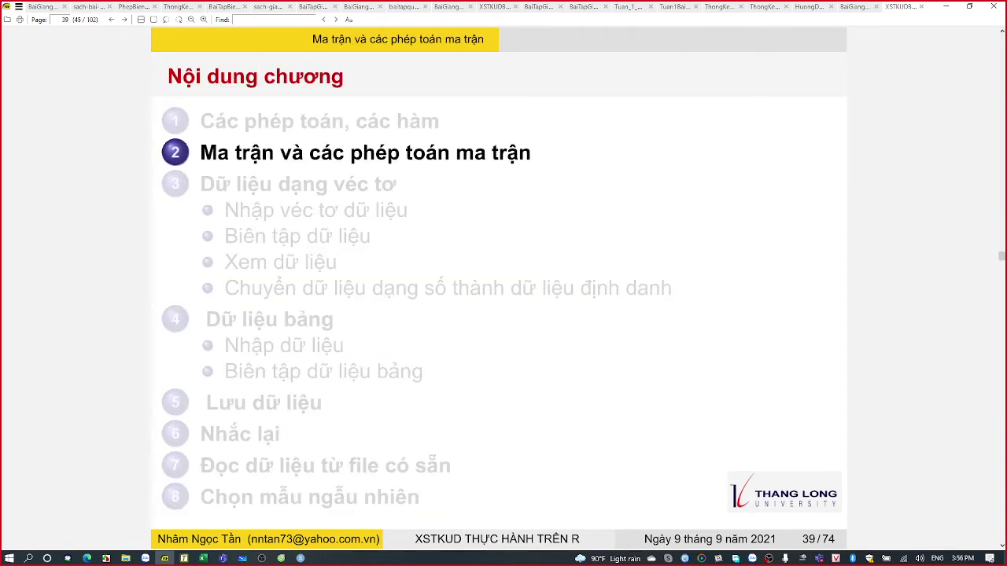
# Step: Switch to RStudio, add 2^3 on a new line below table(dulieu) in the script, and run it
pyautogui.click(305, 559)
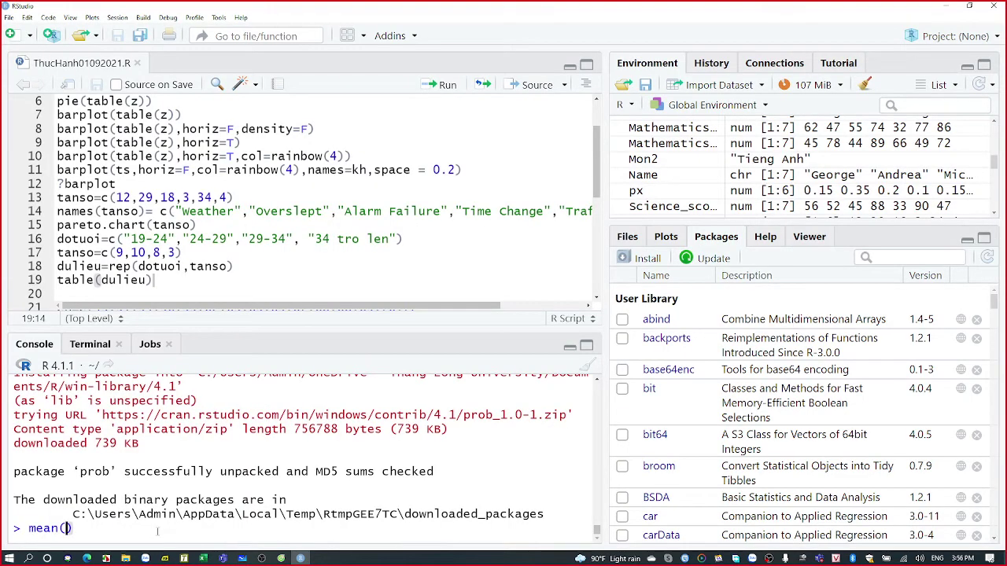
pyautogui.click(185, 286)
pyautogui.press('Return')
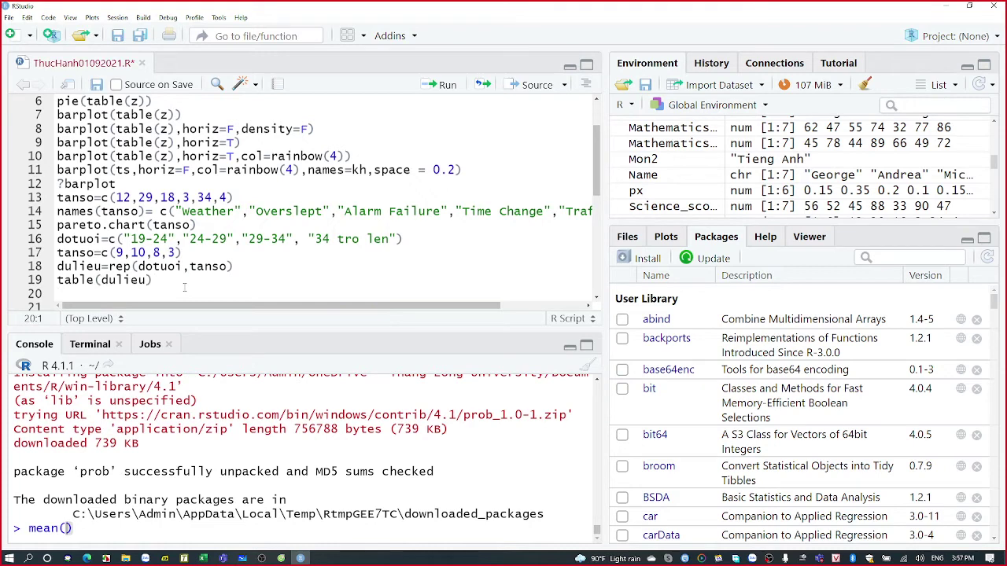
pyautogui.write('2^3')
pyautogui.click(442, 87)
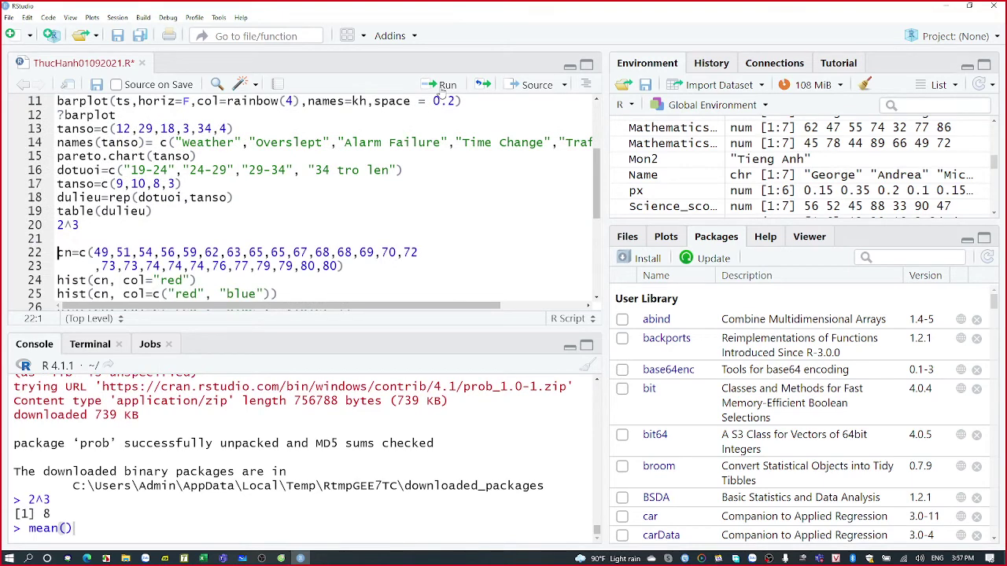
# Step: Add 3*5 on the line below 2^3 in the script and run it
pyautogui.press('Up')
pyautogui.write('3*5')
pyautogui.click(443, 88)
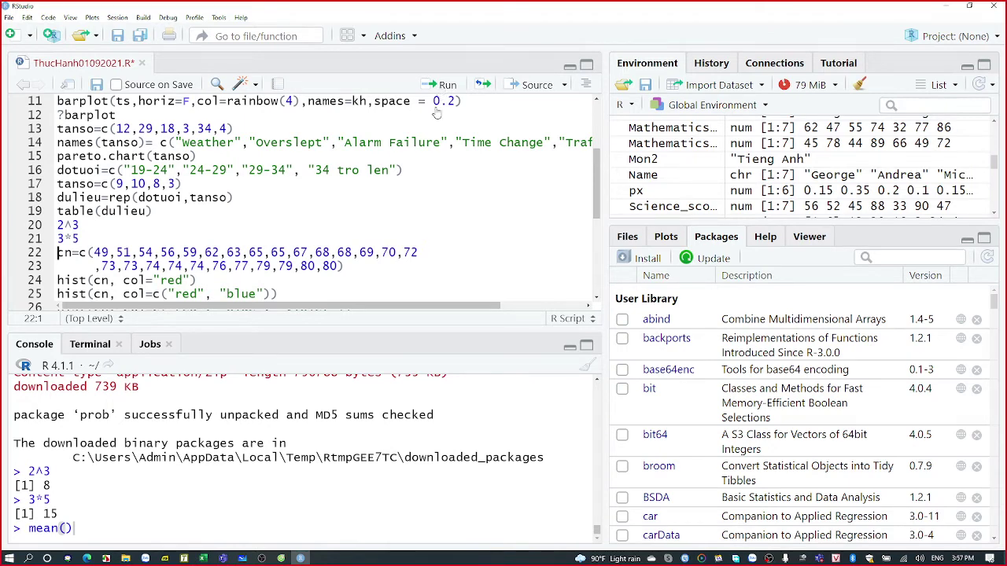
# Step: Switch to the PDF slides and advance to slide 42 on entering data vectors directly
pyautogui.click(165, 560)
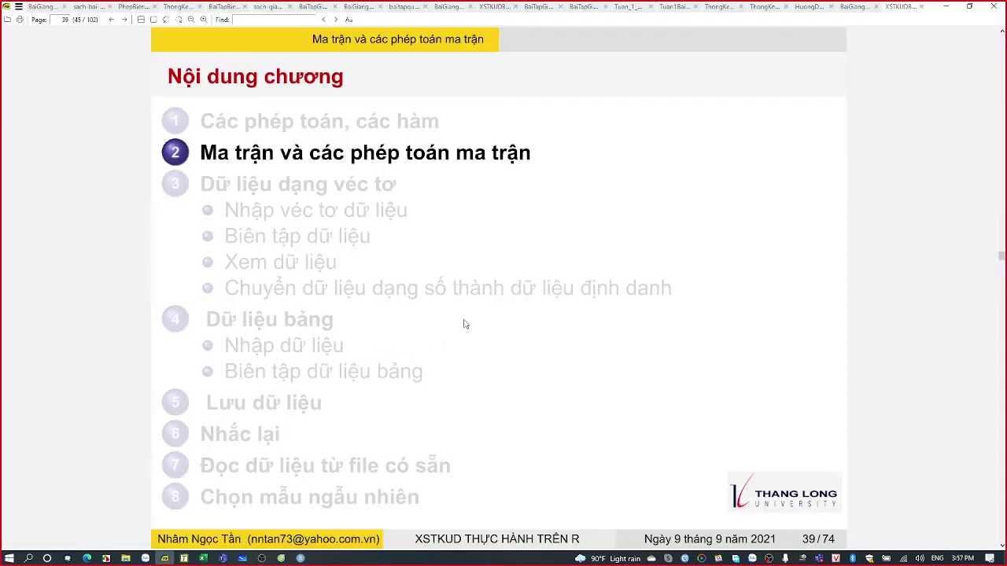
pyautogui.press('Right')
pyautogui.press('Right')
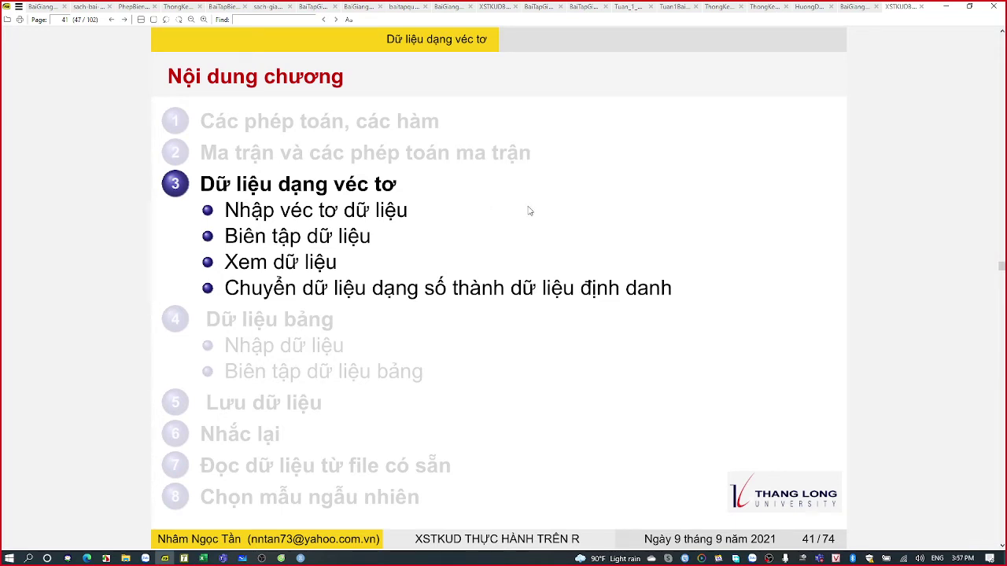
pyautogui.press('Right')
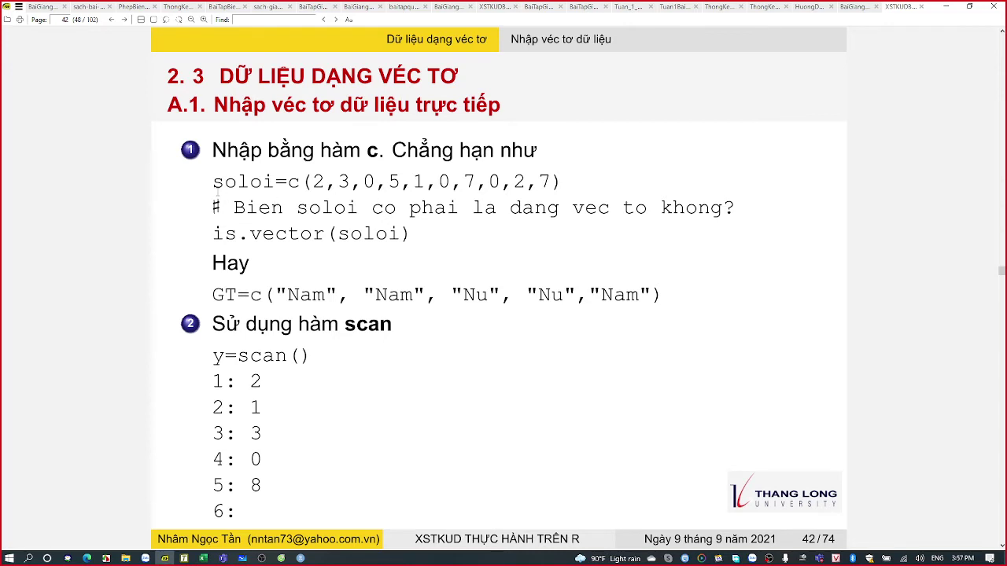
# Step: Highlight the example soloi=c(2,3,0,5,1,0,7,0,2,7) on the slide
pyautogui.moveTo(214, 182); pyautogui.dragTo(571, 181)
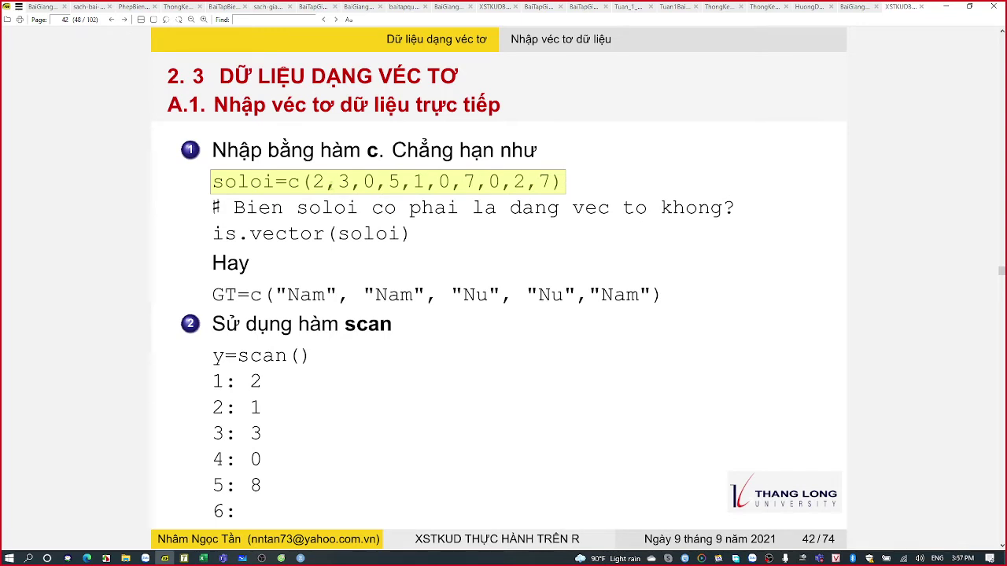
pyautogui.click(281, 182)
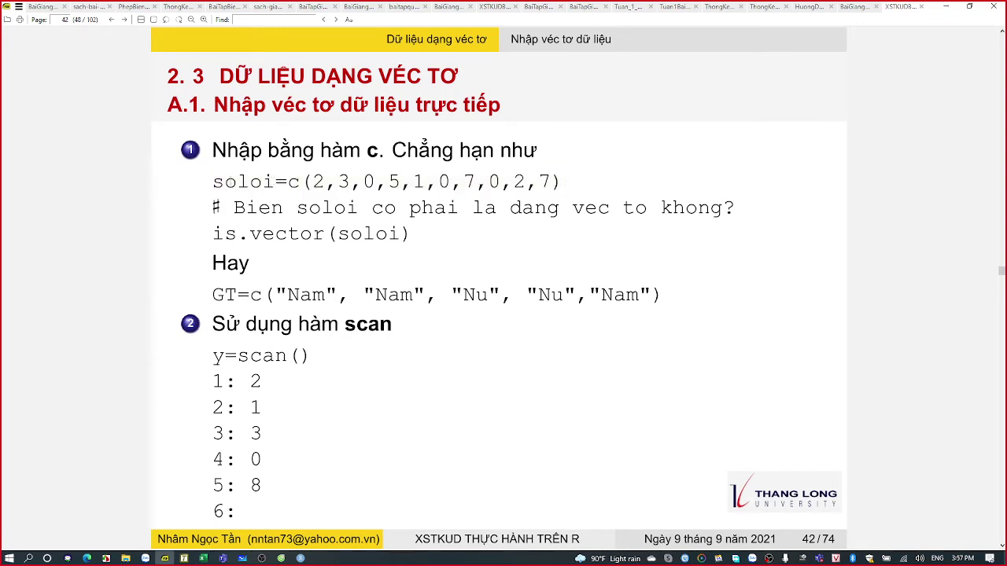
pyautogui.moveTo(212, 182); pyautogui.dragTo(566, 181)
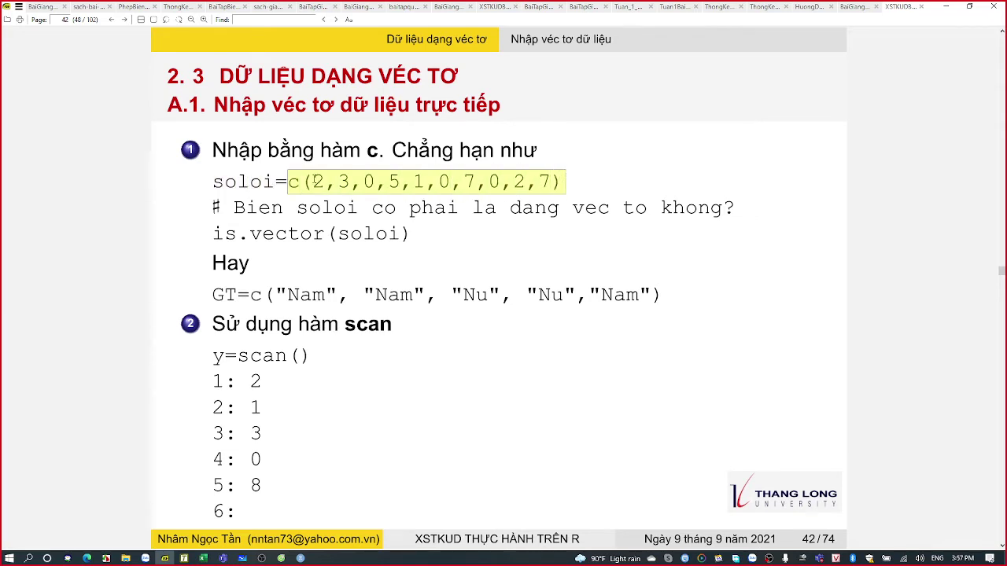
pyautogui.moveTo(213, 182); pyautogui.dragTo(485, 184)
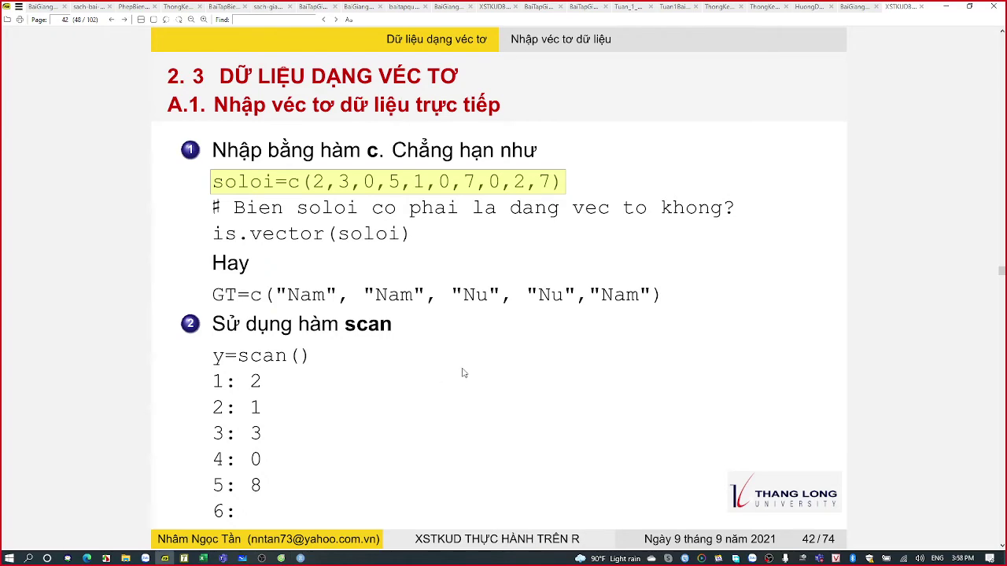
# Step: Switch to RStudio, clear mean() from the console prompt, and run soloi=c(2,3,0,5,1,0,7,0,2,7)
pyautogui.click(300, 559)
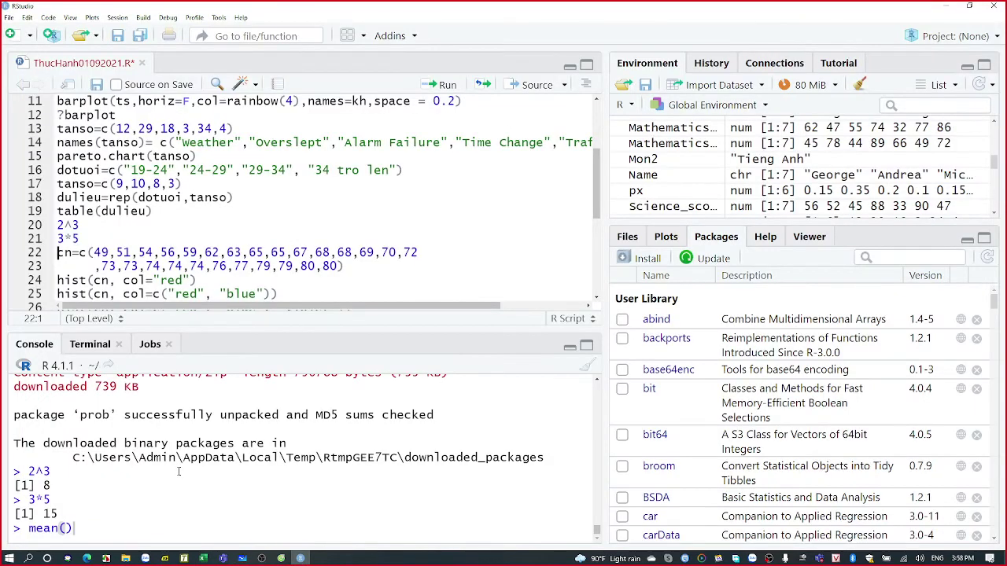
pyautogui.press('BackSpace')
pyautogui.press('BackSpace')
pyautogui.press('BackSpace')
pyautogui.press('BackSpace')
pyautogui.press('BackSpace')
pyautogui.press('BackSpace')
pyautogui.write('soloi=c(2,3,0,5,1,0,7,0,2,7)')
pyautogui.press('Return')
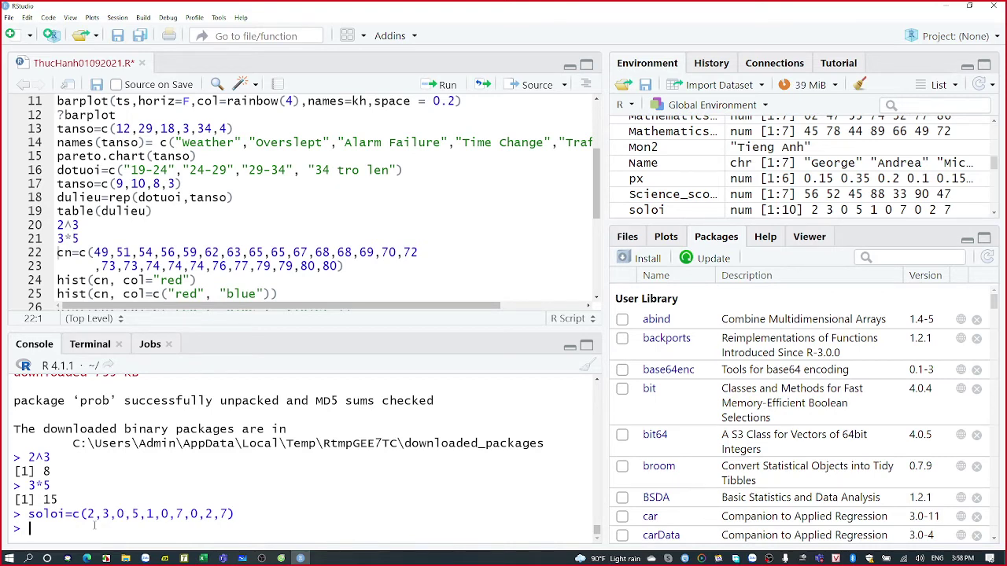
# Step: Switch to the PDF slides and look back through Chapter I, ending at slide 12 on objects in R
pyautogui.click(166, 559)
pyautogui.scroll(7, 369, 367)
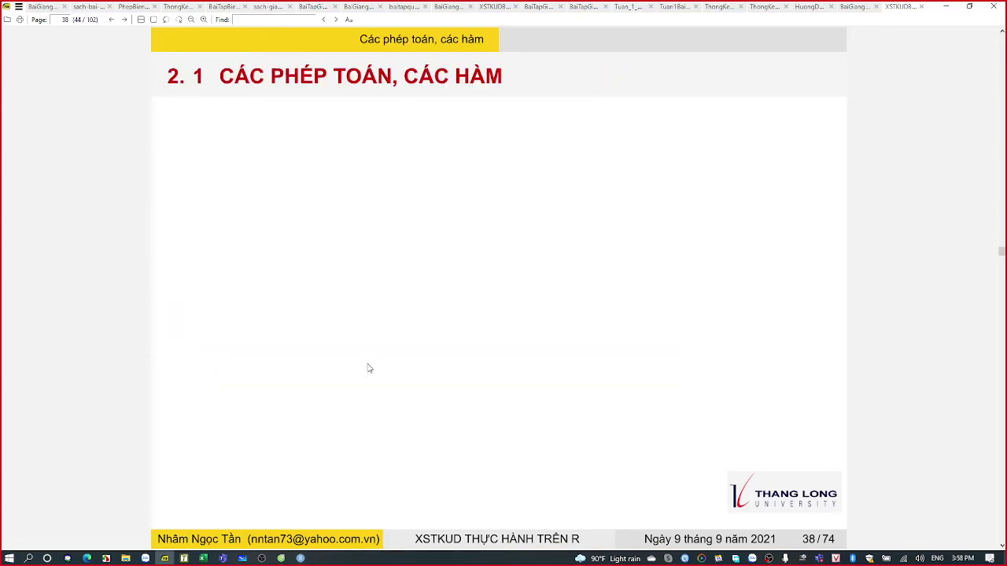
pyautogui.scroll(9, 369, 368)
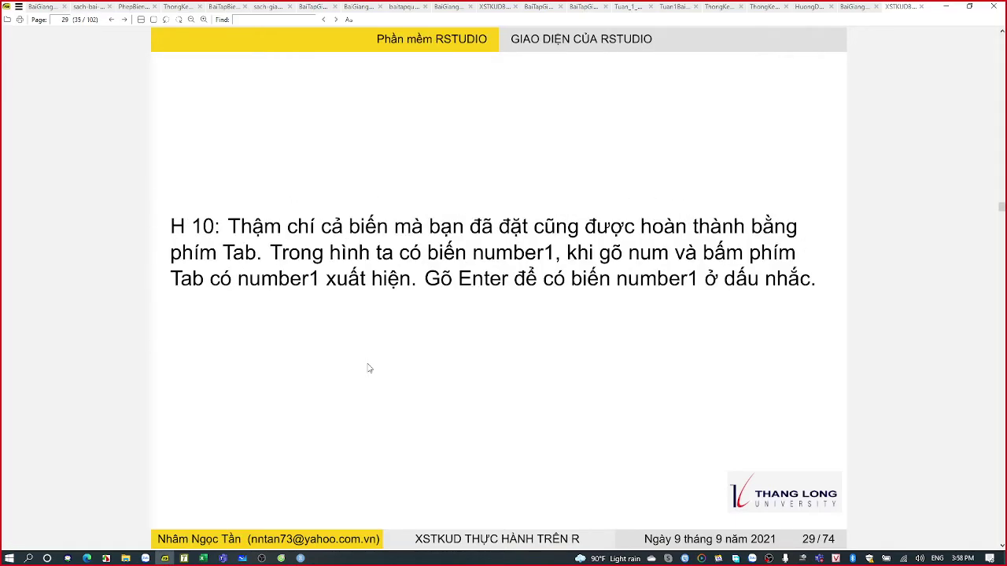
pyautogui.scroll(14, 369, 368)
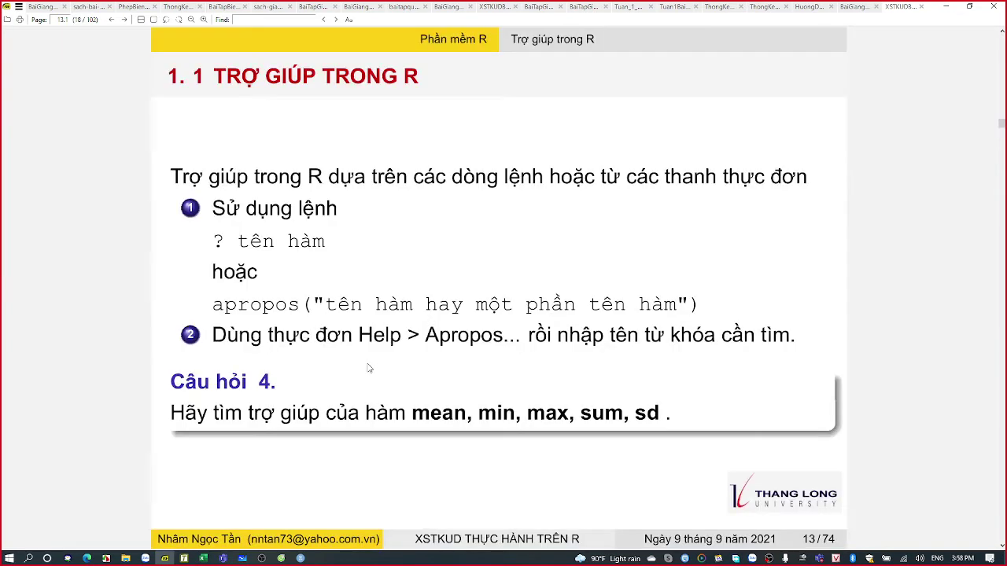
pyautogui.scroll(1, 369, 367)
pyautogui.scroll(5, 369, 368)
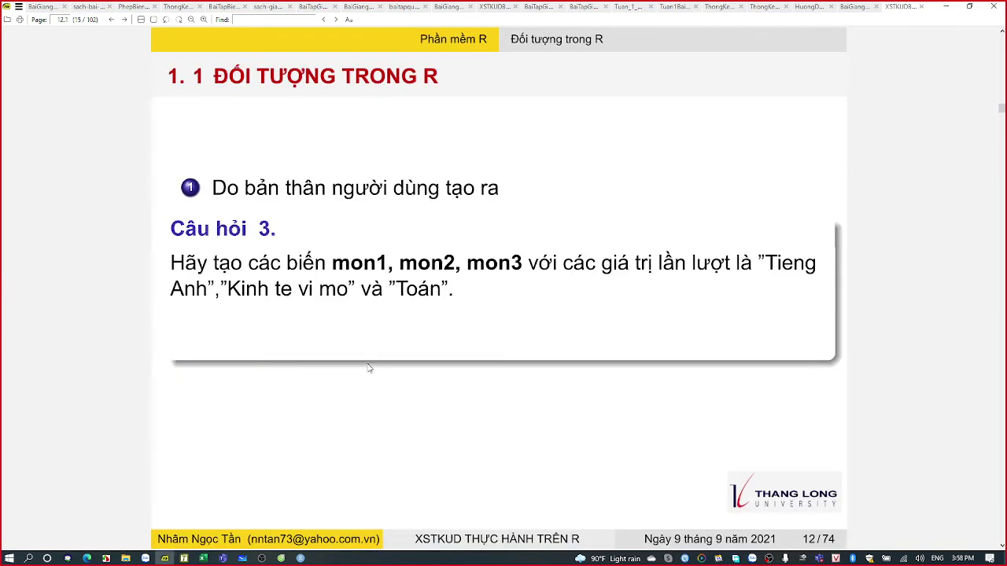
pyautogui.scroll(4, 368, 368)
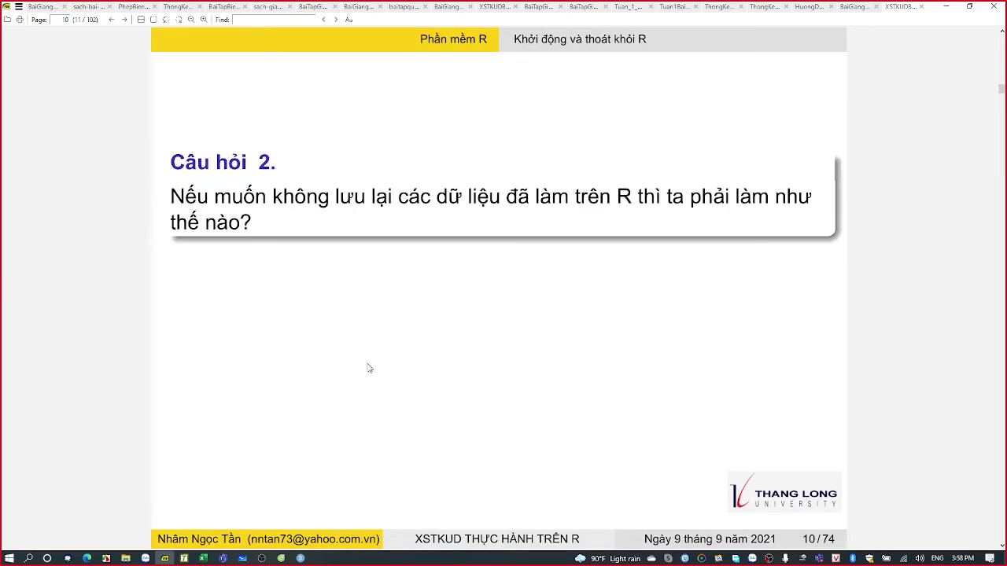
pyautogui.scroll(5, 369, 367)
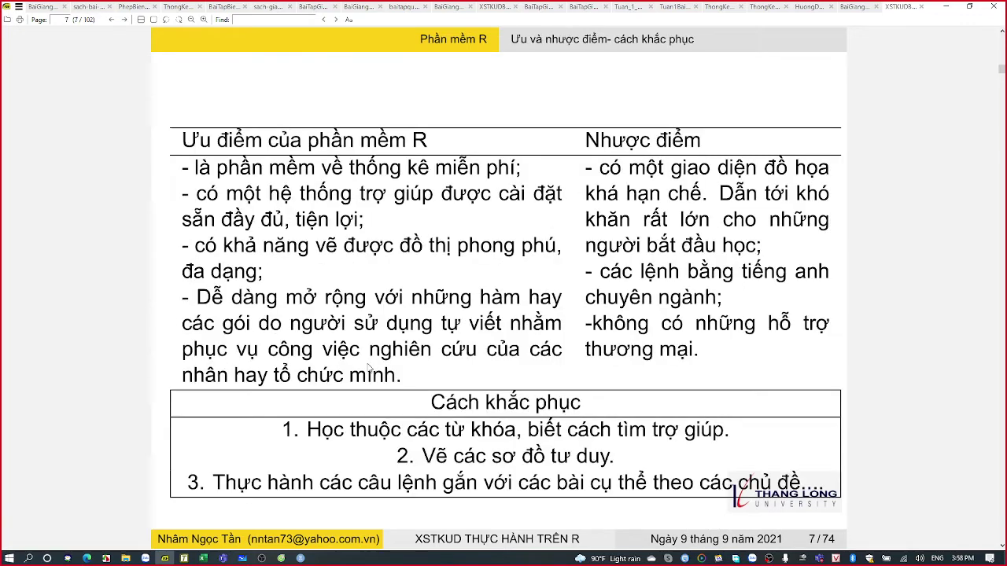
pyautogui.scroll(2, 369, 367)
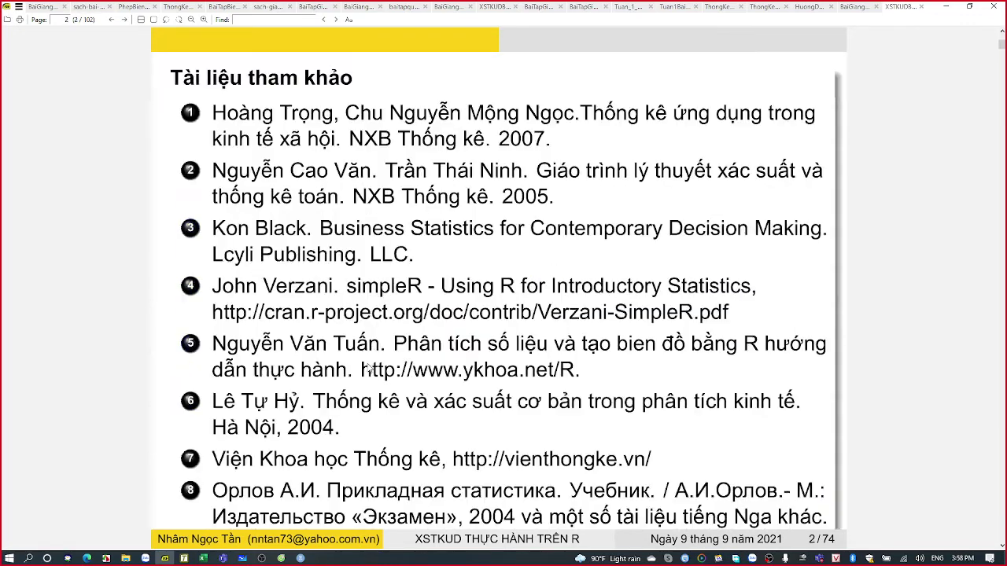
pyautogui.scroll(-3, 369, 367)
pyautogui.scroll(-4, 369, 367)
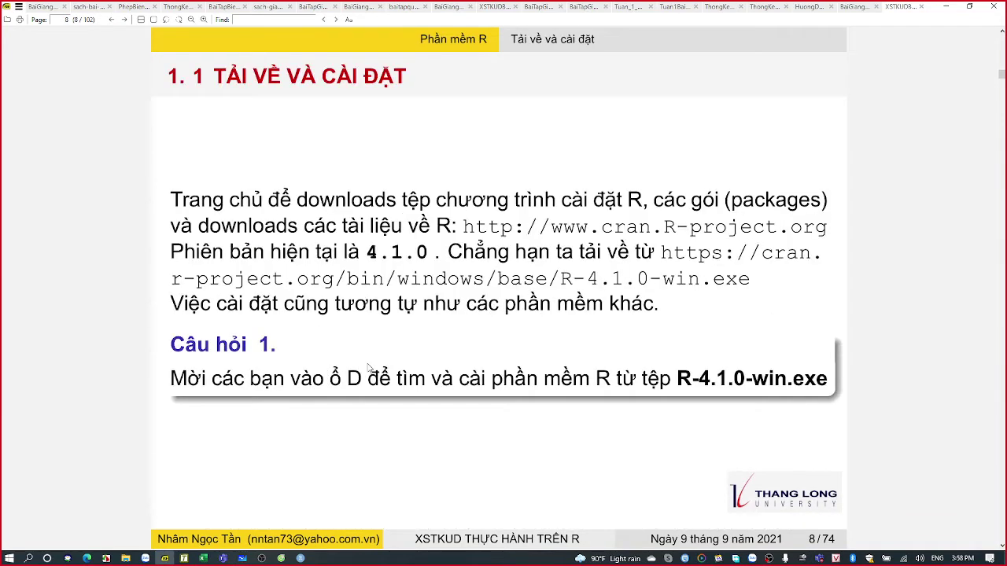
pyautogui.scroll(-4, 369, 367)
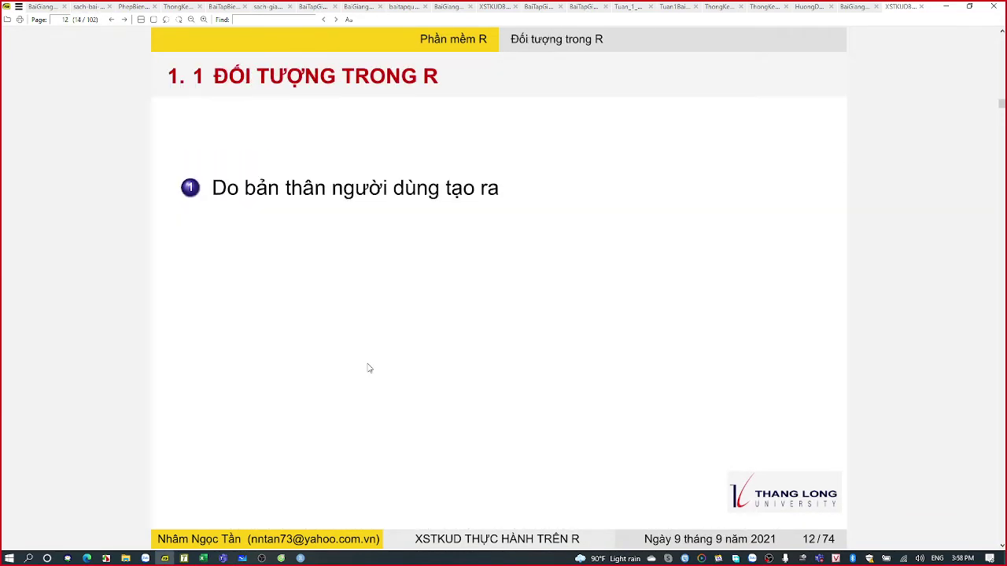
# Step: Advance to slide 15 on R settings and highlight the example options(prompt='Binh An>')
pyautogui.scroll(-4, 369, 368)
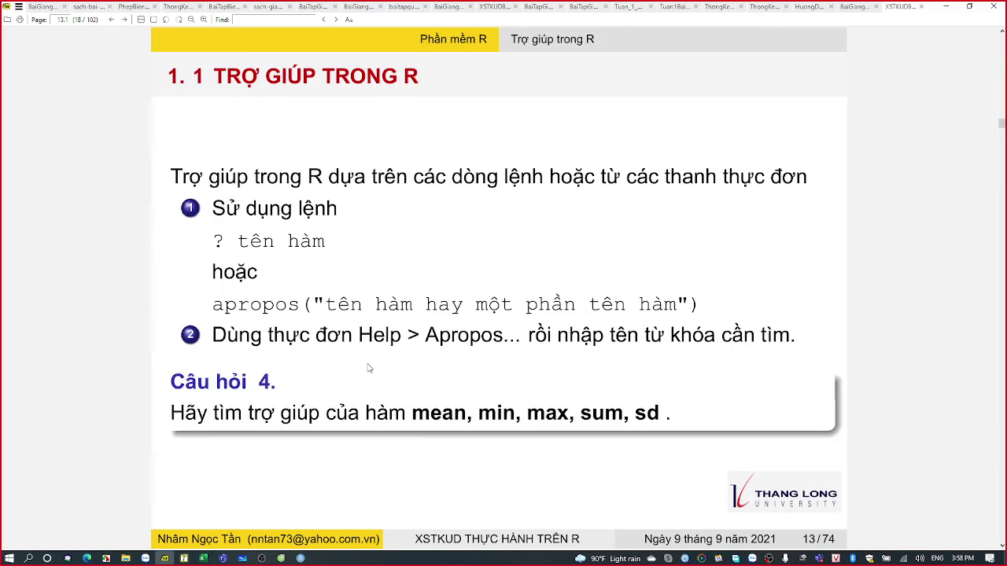
pyautogui.scroll(-2, 369, 367)
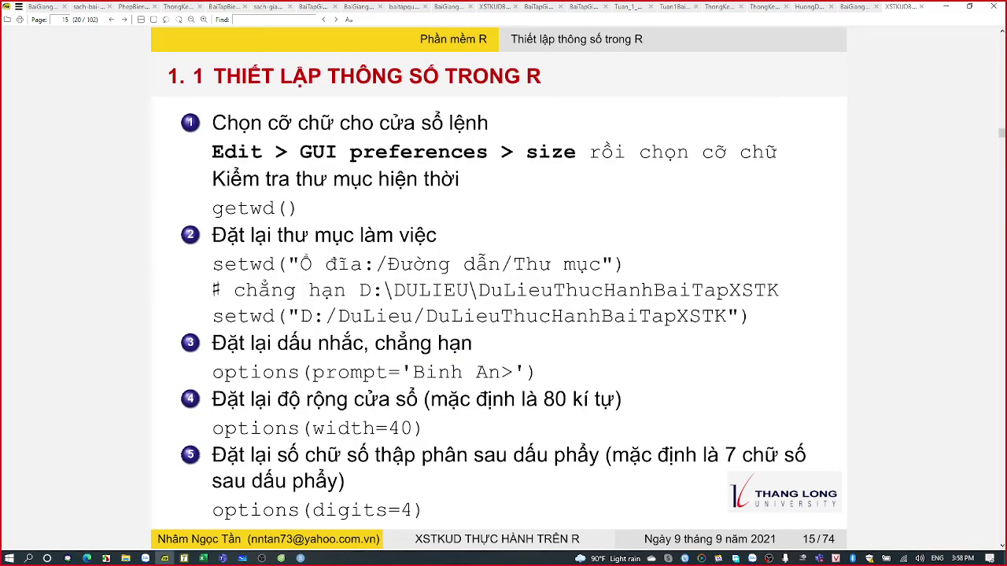
pyautogui.moveTo(224, 374); pyautogui.dragTo(476, 373)
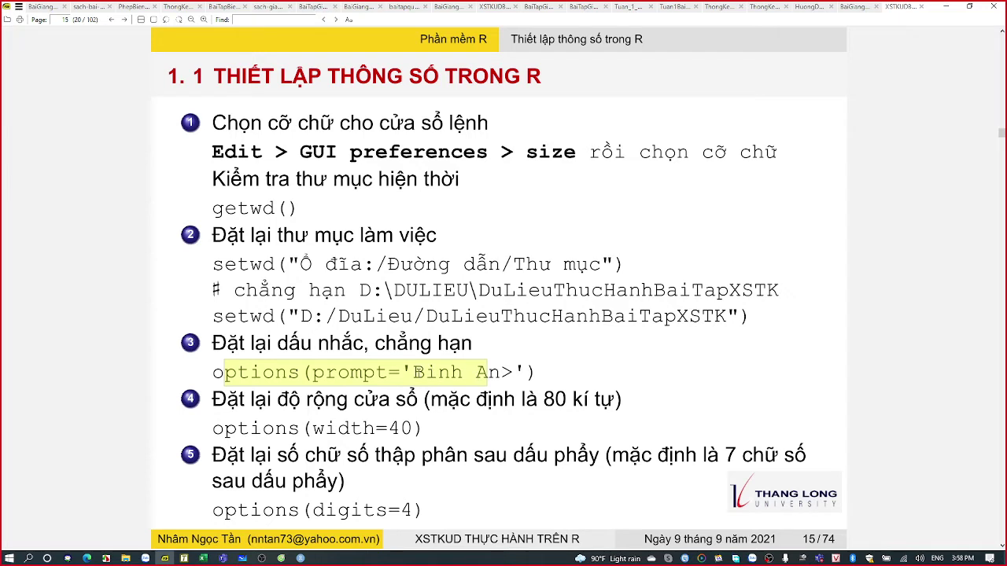
pyautogui.moveTo(412, 373); pyautogui.dragTo(500, 372)
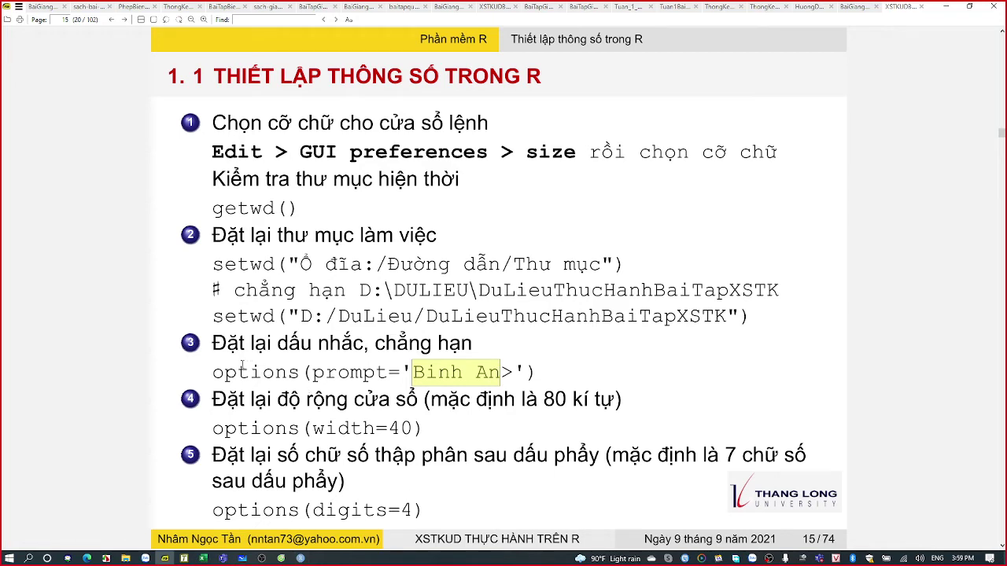
pyautogui.moveTo(210, 373); pyautogui.dragTo(561, 380)
pyautogui.click(546, 380)
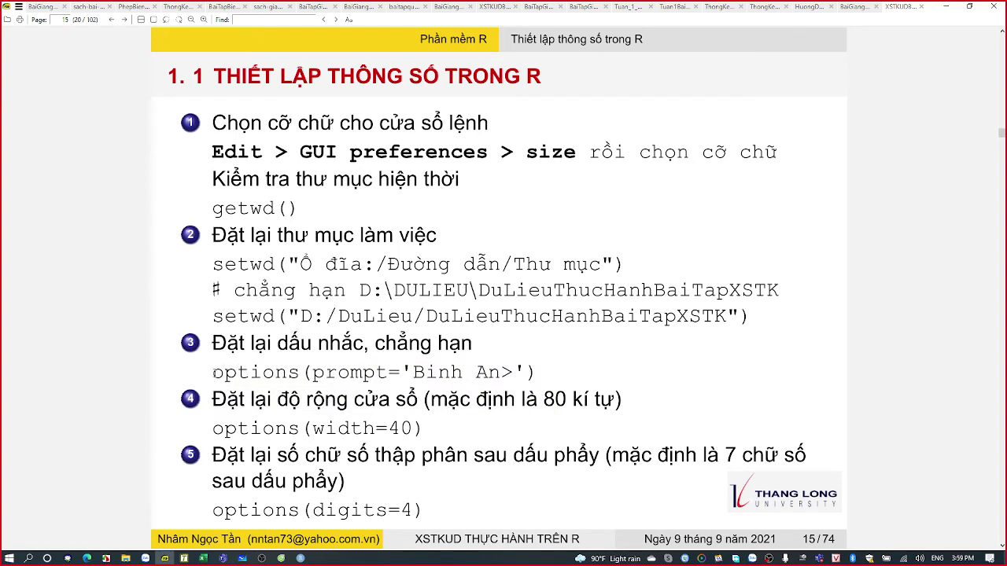
# Step: Copy options(prompt='Binh An>') from the slide, switch to RStudio, and run it in the console
pyautogui.moveTo(213, 373); pyautogui.dragTo(545, 379)
pyautogui.hotkey('ctrl', 'c')
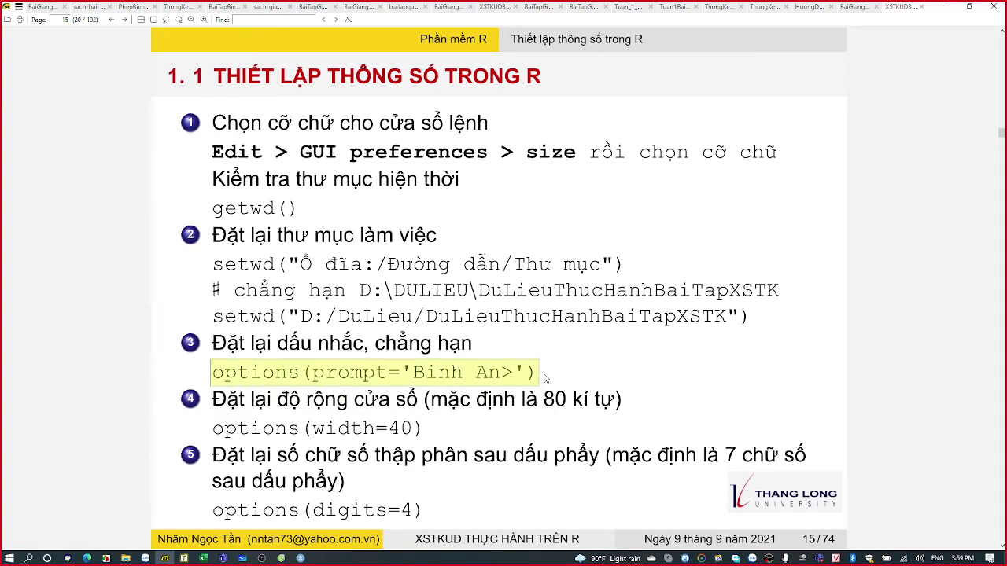
pyautogui.click(300, 559)
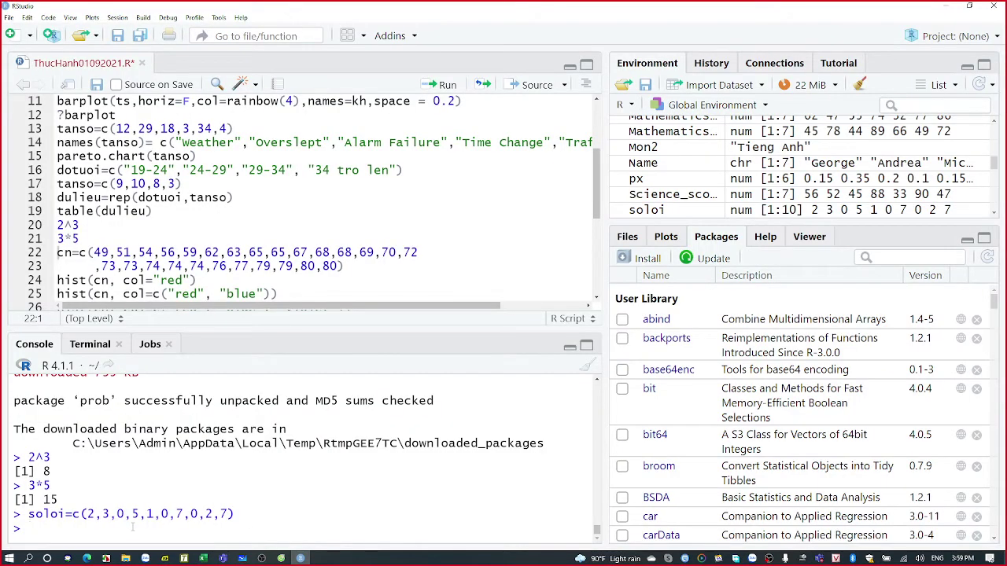
pyautogui.hotkey('ctrl', 'v')
pyautogui.press('Return')
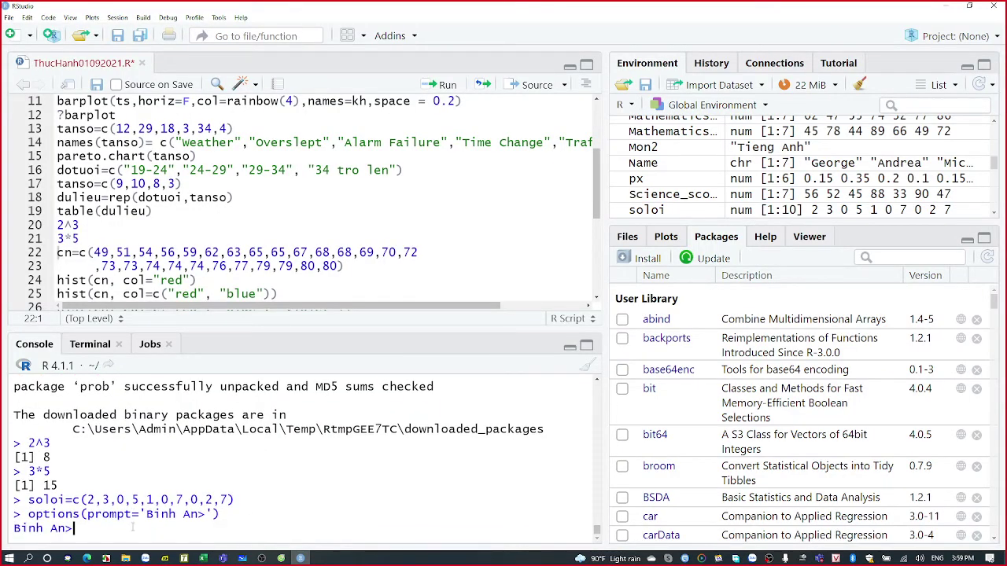
# Step: Edit the recalled command to options(prompt='>') and run it, then save the script ThucHanh01092021.R
pyautogui.press('Up')
pyautogui.press('Left')
pyautogui.press('Left')
pyautogui.press('Left')
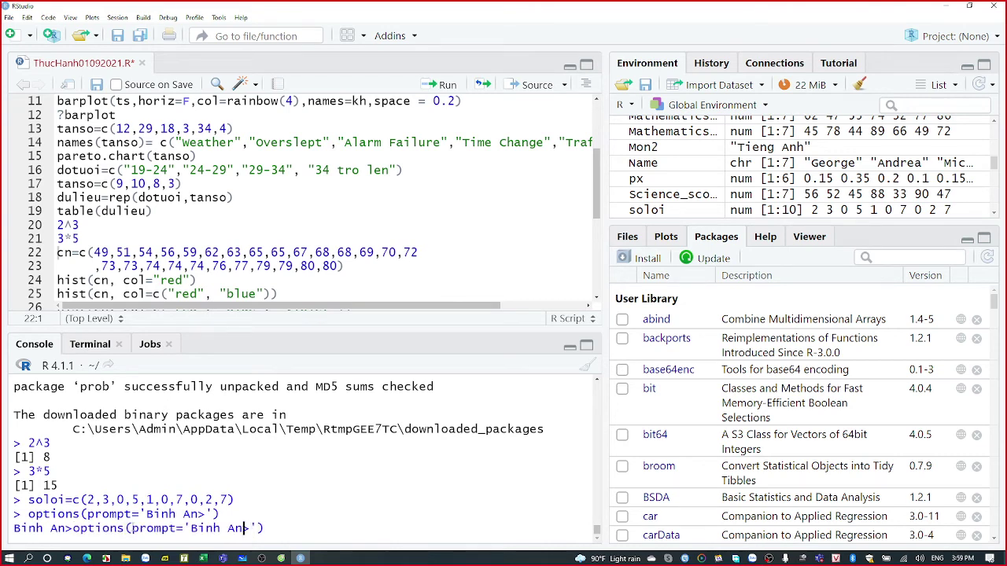
pyautogui.press('BackSpace')
pyautogui.press('BackSpace')
pyautogui.press('BackSpace')
pyautogui.press('BackSpace')
pyautogui.press('BackSpace')
pyautogui.press('BackSpace')
pyautogui.press('BackSpace')
pyautogui.press('Return')
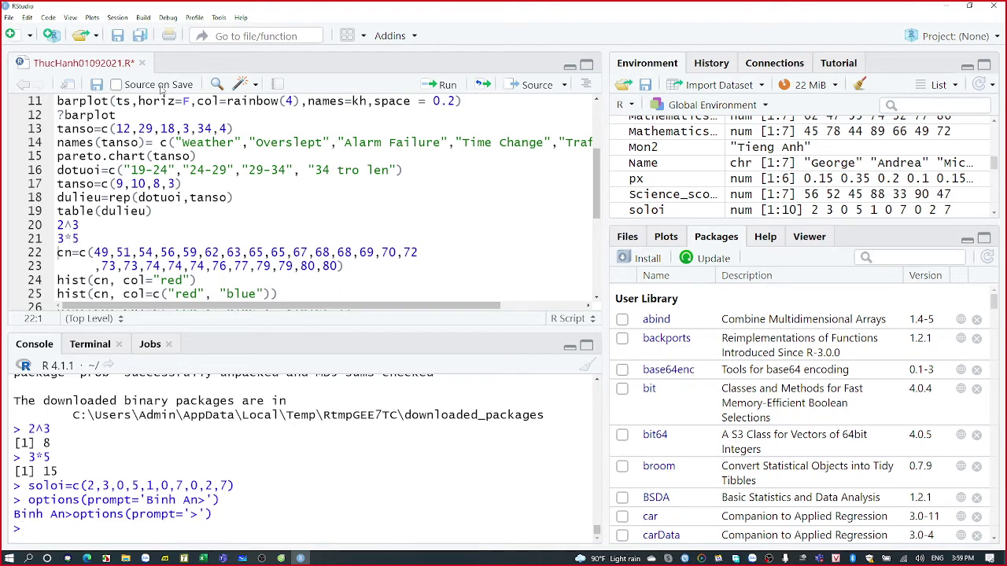
pyautogui.click(99, 84)
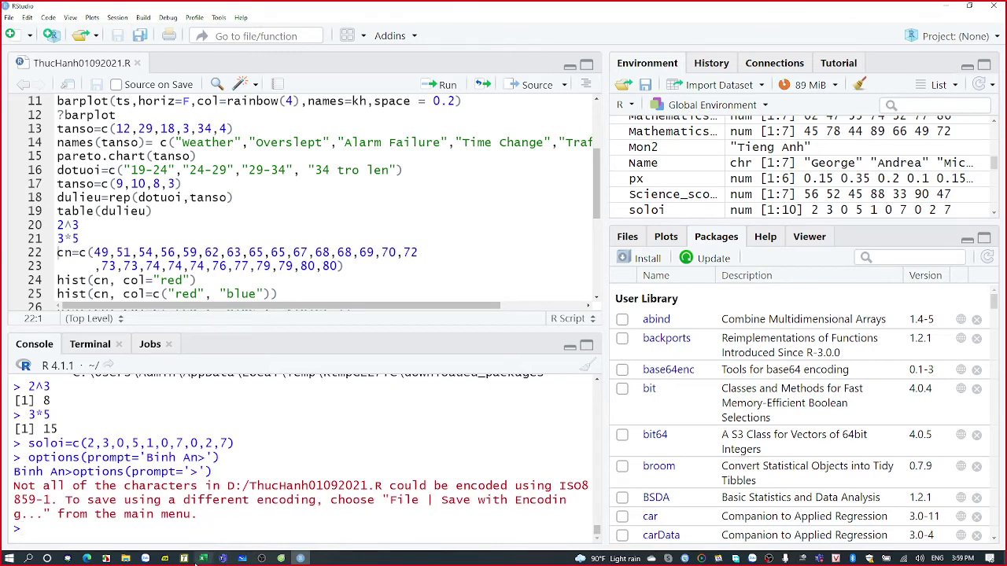
# Step: Switch to the PDF slides, go to slide 16 on installing new packages, and highlight install.packages("BSDA")
pyautogui.click(165, 560)
pyautogui.scroll(-2, 394, 438)
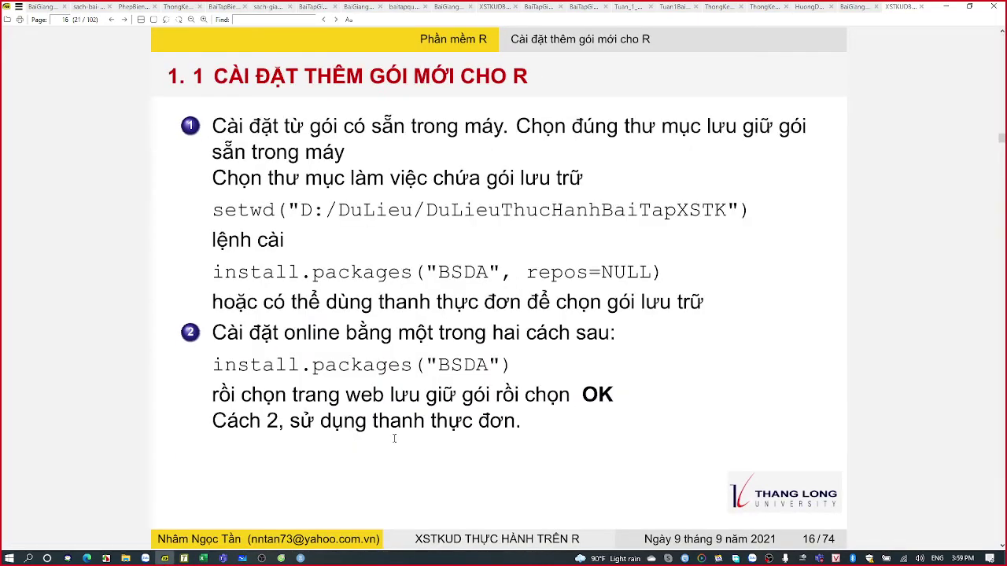
pyautogui.scroll(-1, 394, 438)
pyautogui.scroll(3, 394, 438)
pyautogui.scroll(-1, 394, 438)
pyautogui.moveTo(211, 365); pyautogui.dragTo(512, 362)
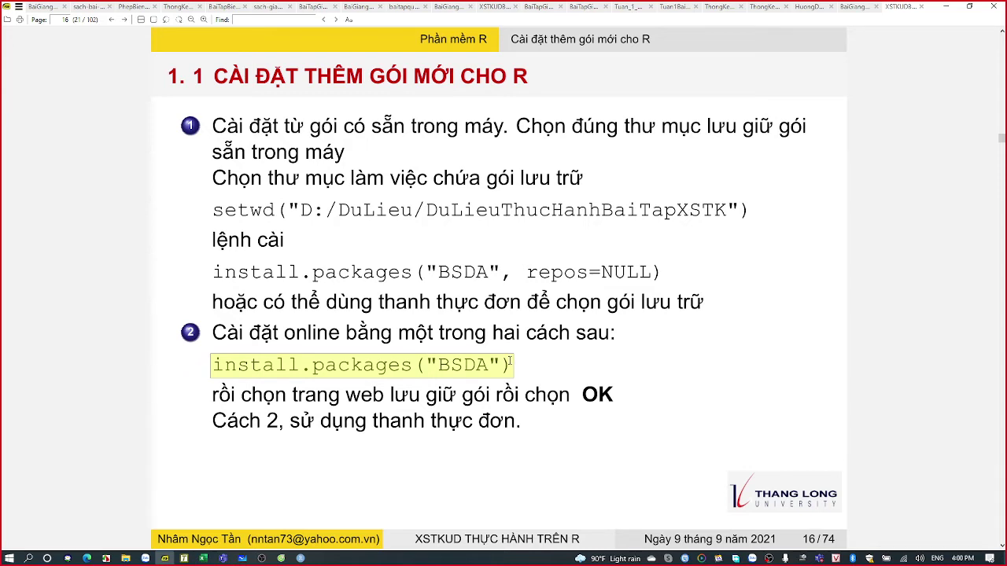
# Step: Switch to RStudio and run install.packages("BSDA") in the console, completing the function name from the autocompletion suggestions
pyautogui.click(301, 558)
pyautogui.write('i')
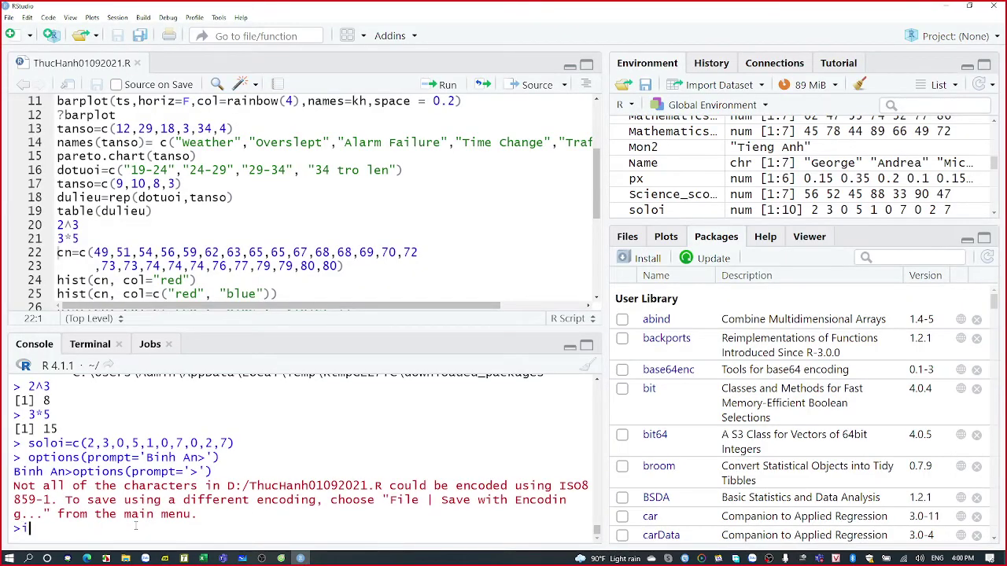
pyautogui.write('ns')
pyautogui.press('Down')
pyautogui.press('Down')
pyautogui.press('Down')
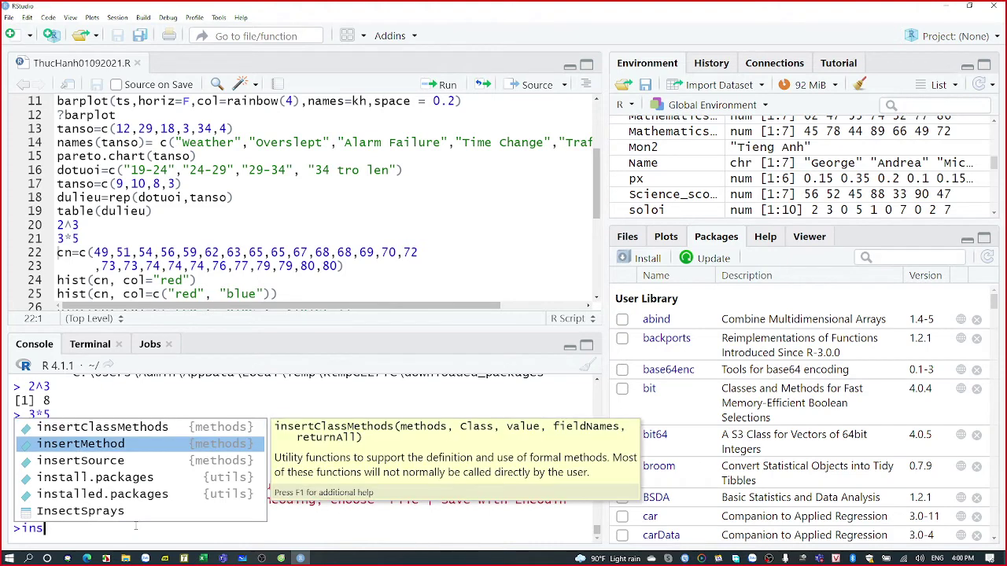
pyautogui.press('Return')
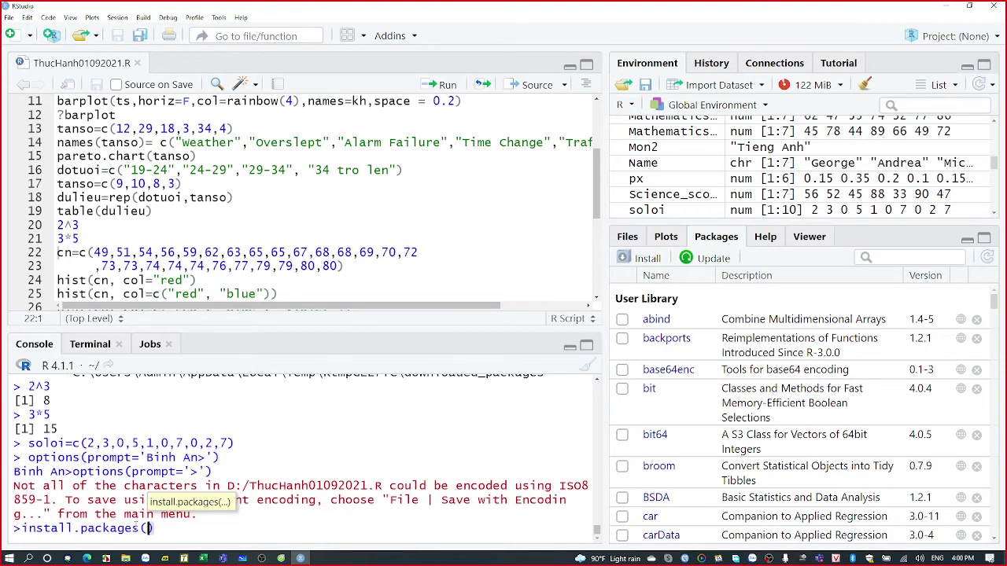
pyautogui.write('"BSDA')
pyautogui.press('Return')
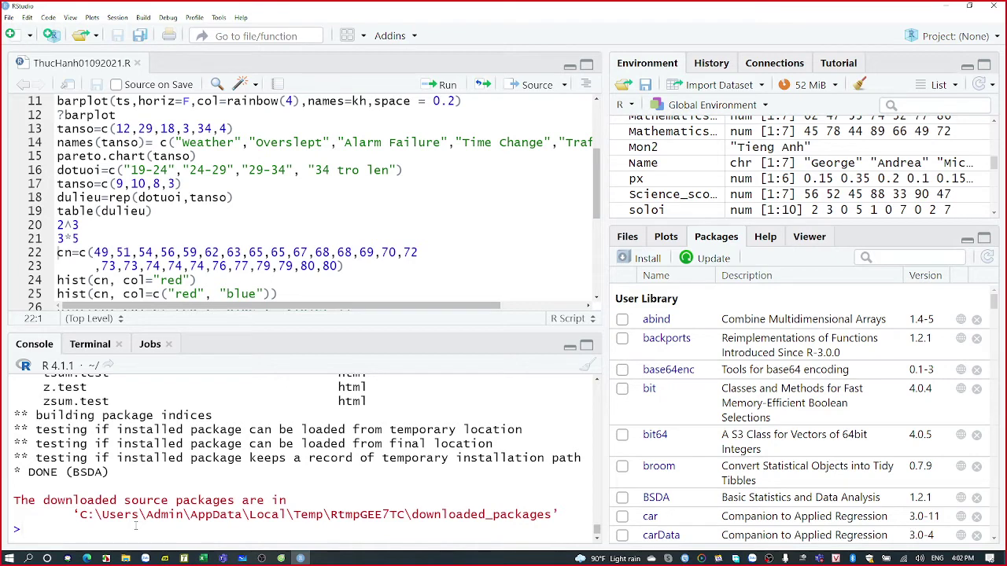
# Step: Reuse the previous install.packages command in the console to install the qcc package instead of BSDA
pyautogui.press('Up')
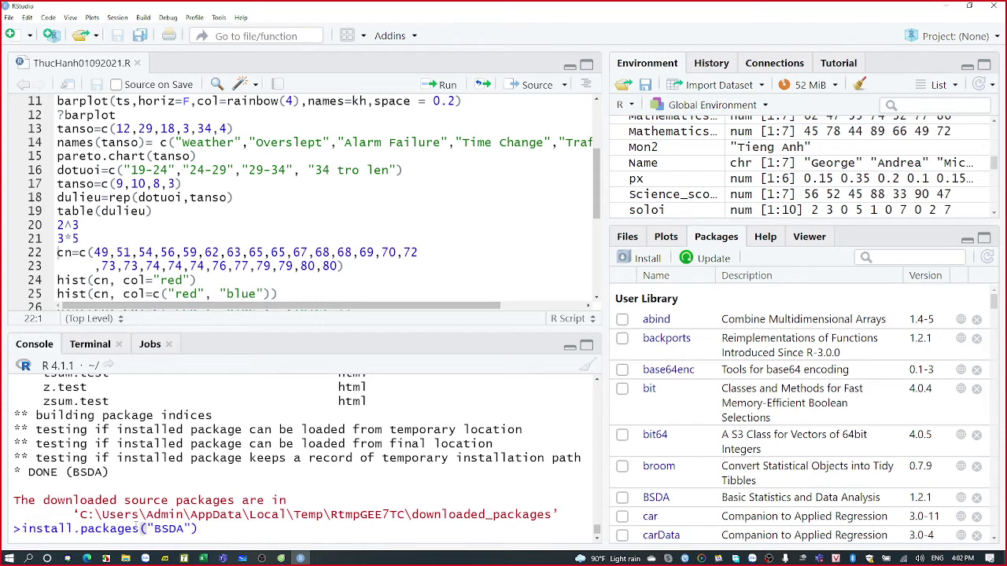
pyautogui.press('Left')
pyautogui.press('Left')
pyautogui.press('BackSpace')
pyautogui.press('BackSpace')
pyautogui.press('BackSpace')
pyautogui.press('BackSpace')
pyautogui.press('BackSpace')
pyautogui.press('BackSpace')
pyautogui.write("'qcc'")
pyautogui.press('Return')
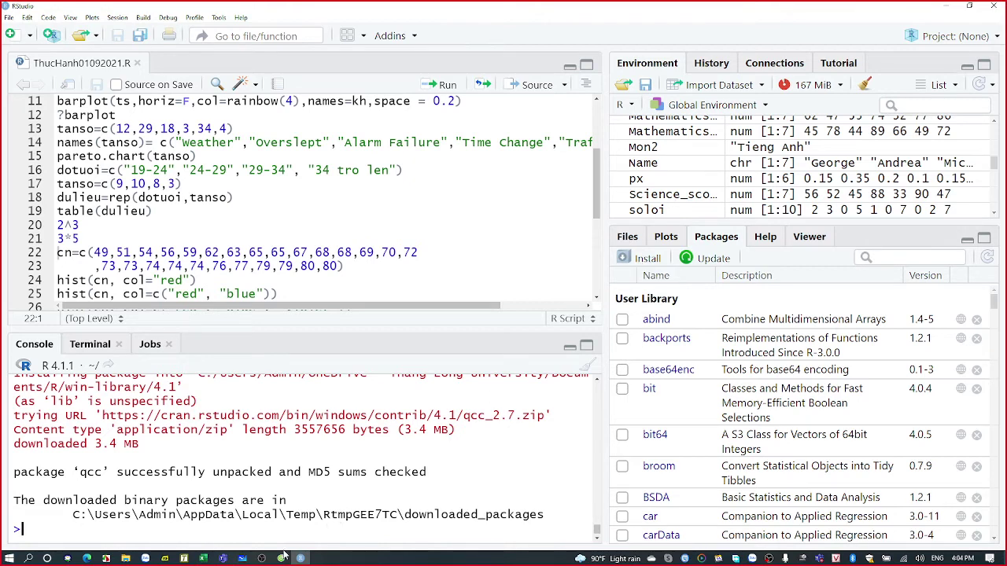
# Step: Switch to the PDF slides and advance through the RStudio section to slide 42 on entering data vectors directly
pyautogui.moveTo(280, 560)
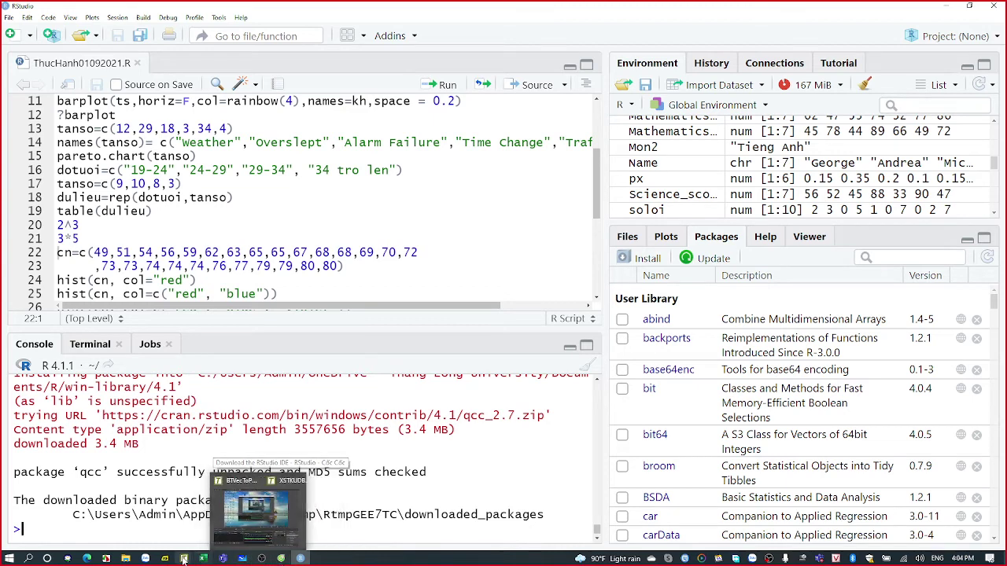
pyautogui.moveTo(166, 562)
pyautogui.click(204, 511)
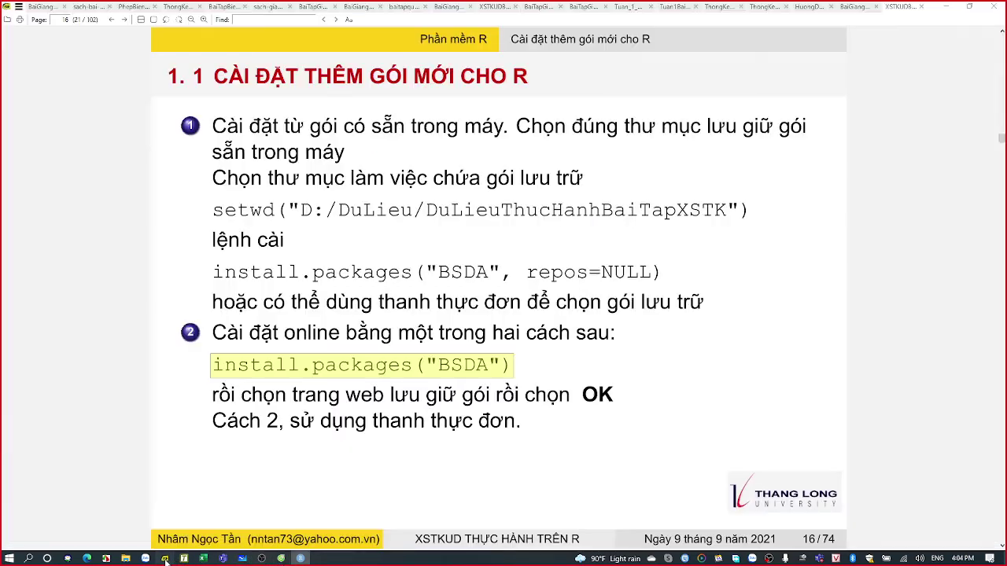
pyautogui.scroll(-1, 291, 442)
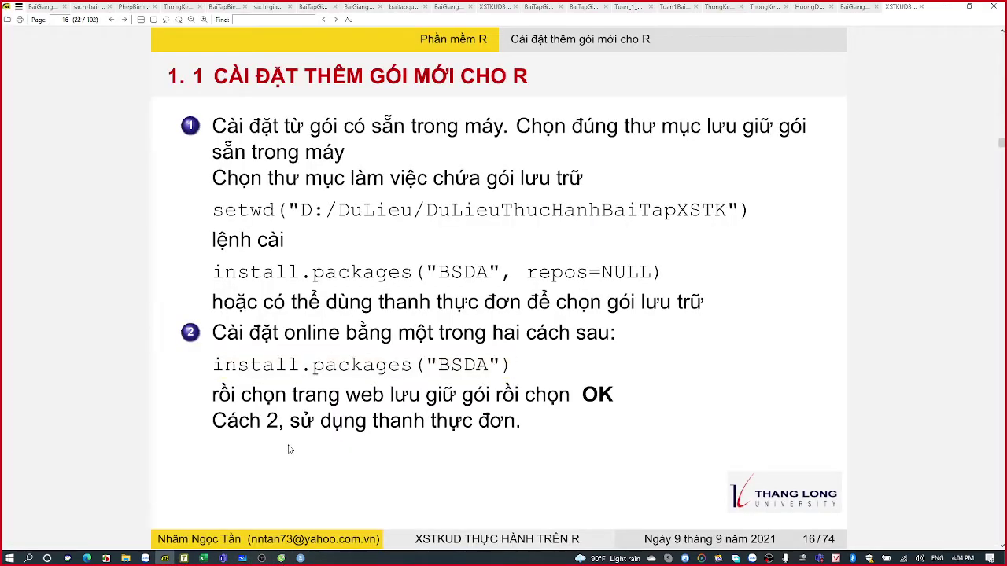
pyautogui.scroll(-1, 290, 449)
pyautogui.scroll(-4, 289, 449)
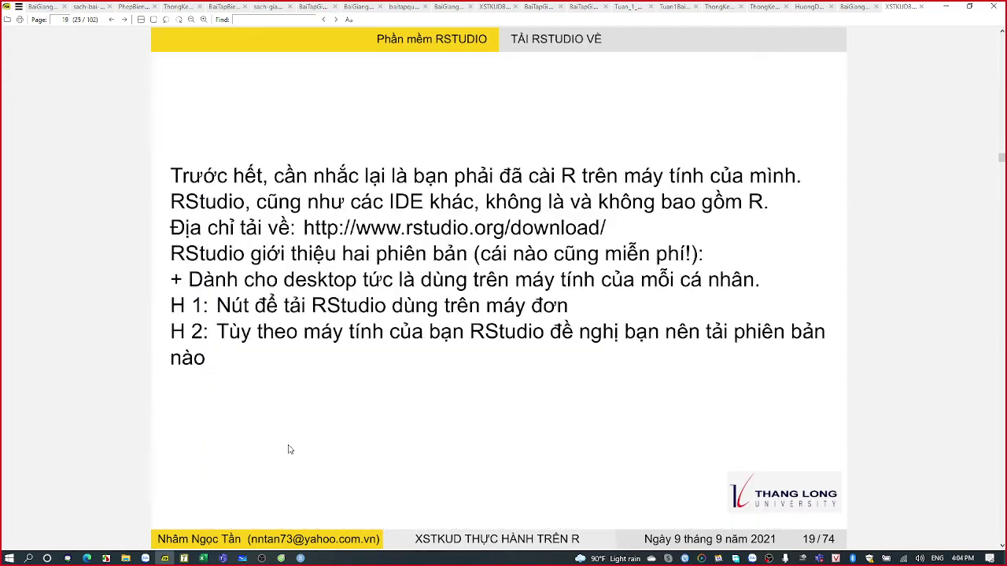
pyautogui.scroll(-1, 290, 449)
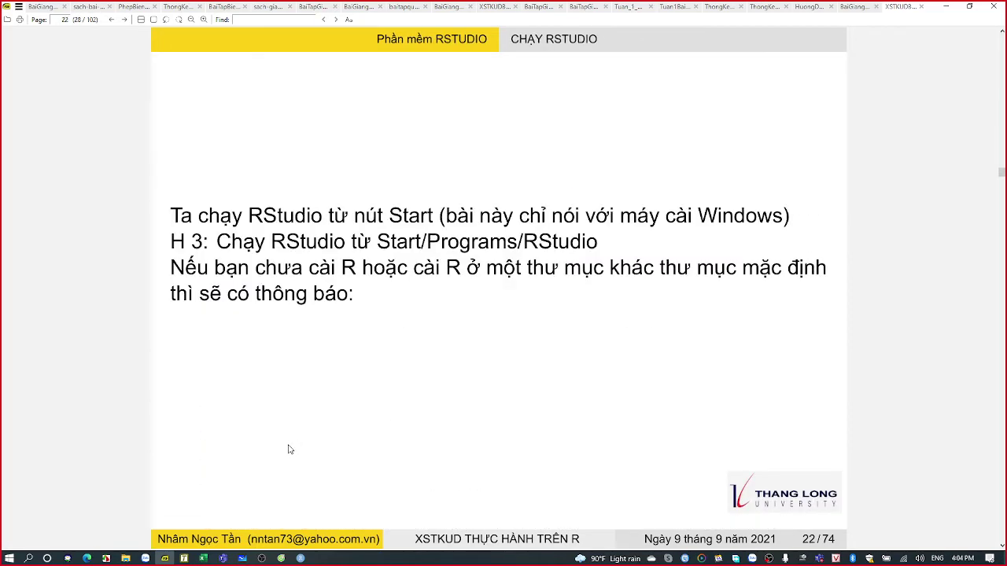
pyautogui.scroll(-4, 289, 449)
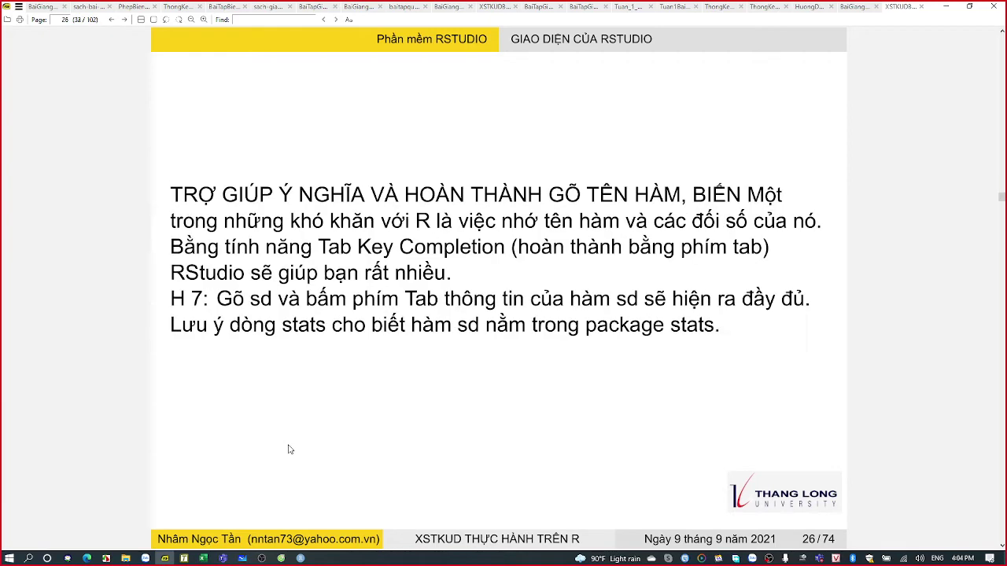
pyautogui.scroll(-7, 289, 450)
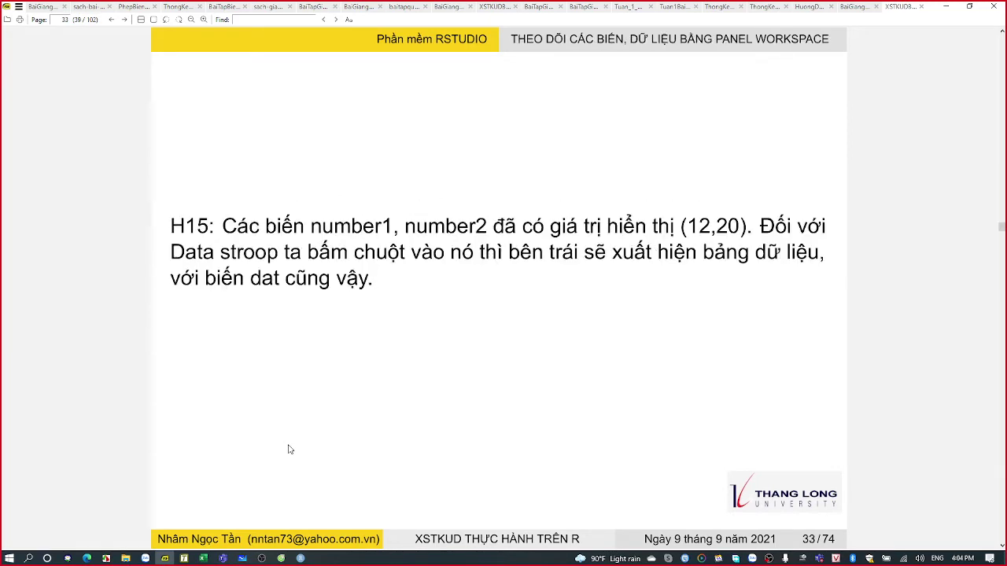
pyautogui.scroll(-4, 289, 449)
pyautogui.scroll(1, 290, 449)
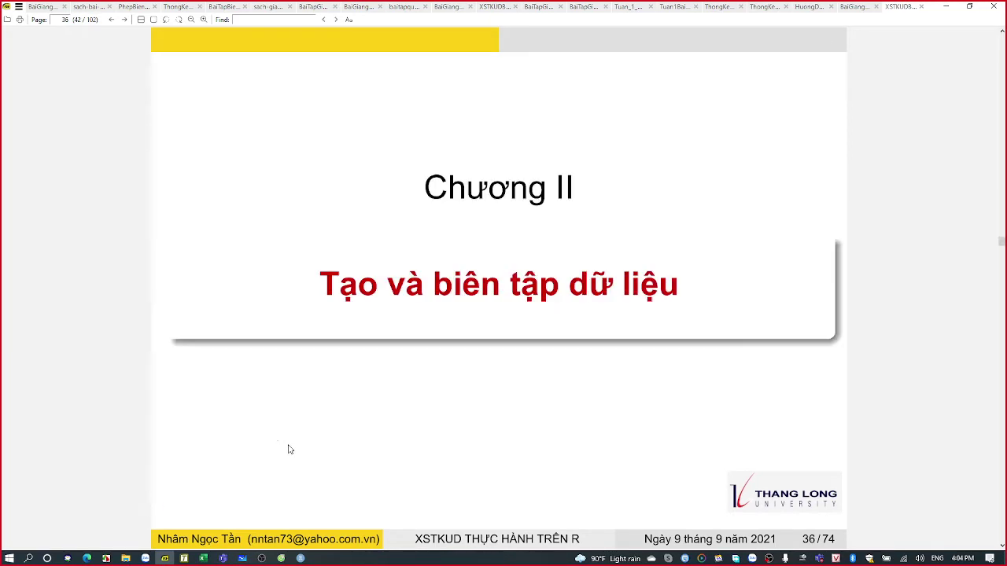
pyautogui.scroll(-4, 290, 450)
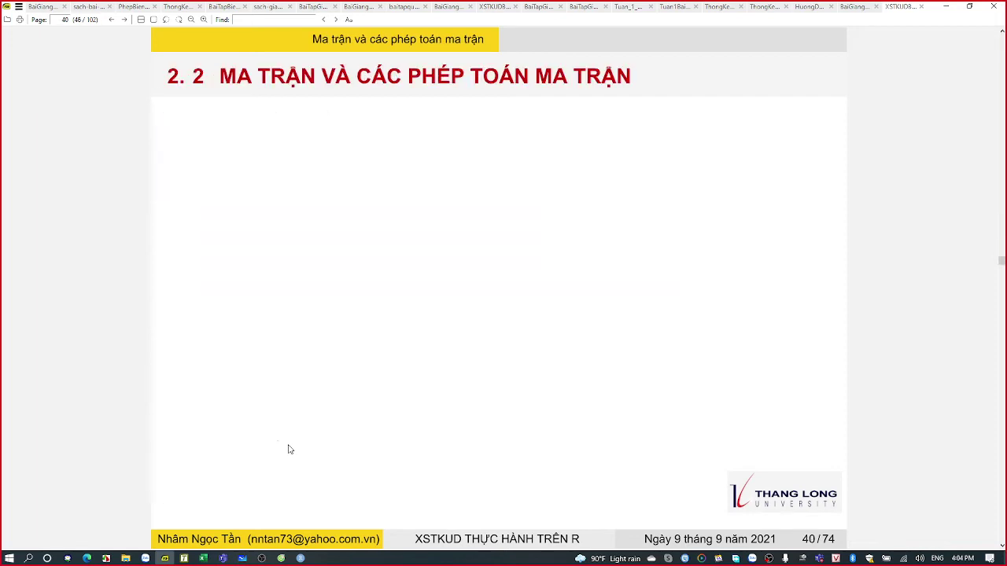
pyautogui.scroll(-1, 289, 449)
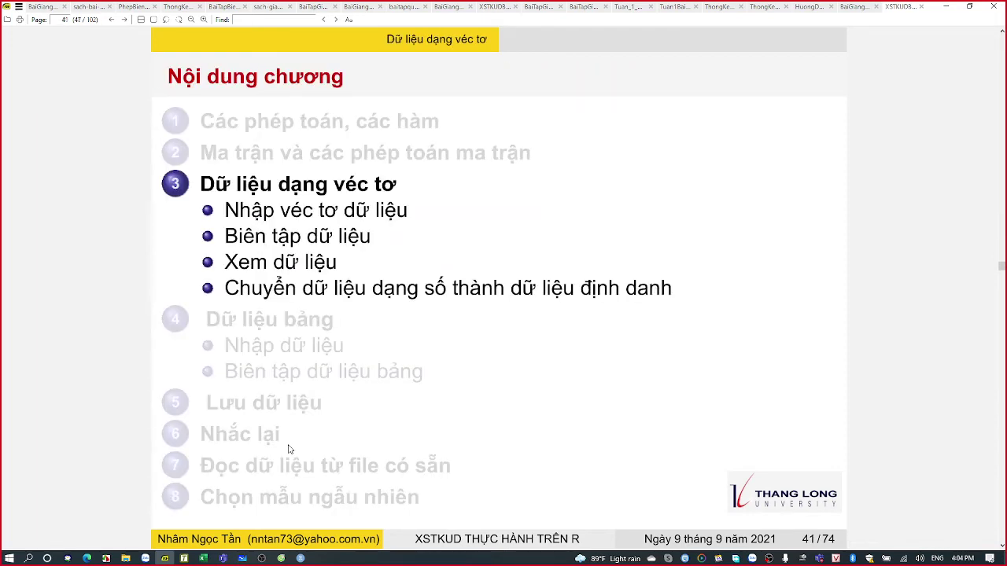
pyautogui.press('pagedown')
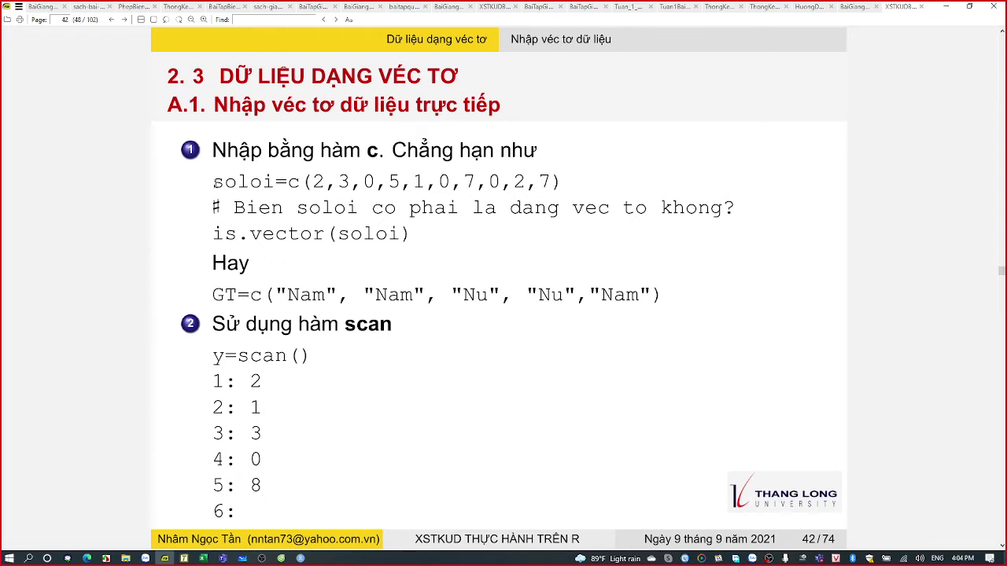
# Step: Copy soloi=c(2,3,0,5,1,0,7,0,2,7) from the slide, switch to Teams and post it as a new conversation in the Chung channel
pyautogui.moveTo(214, 182); pyautogui.dragTo(565, 180)
pyautogui.hotkey('ctrl', 'c')
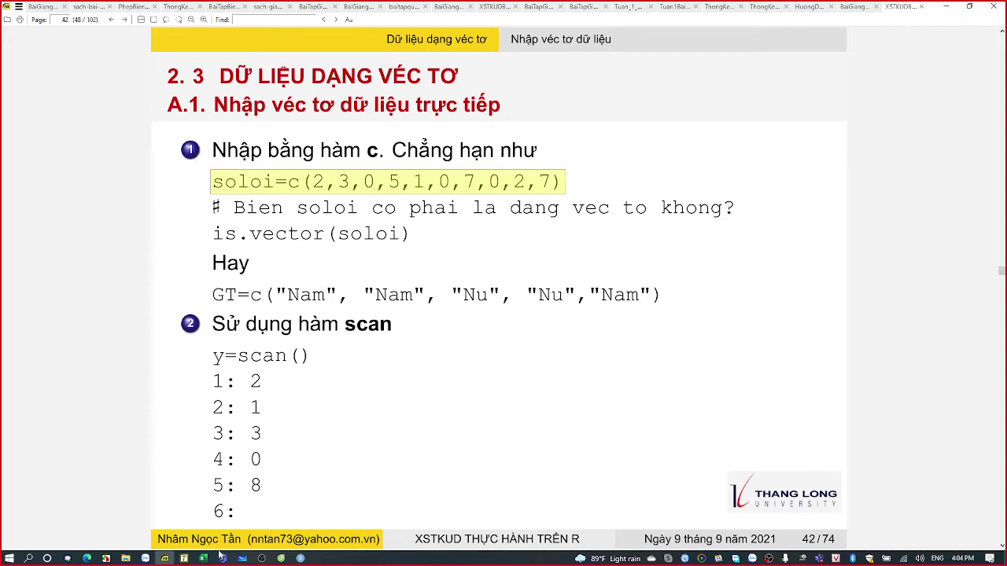
pyautogui.moveTo(222, 560)
pyautogui.moveTo(169, 529)
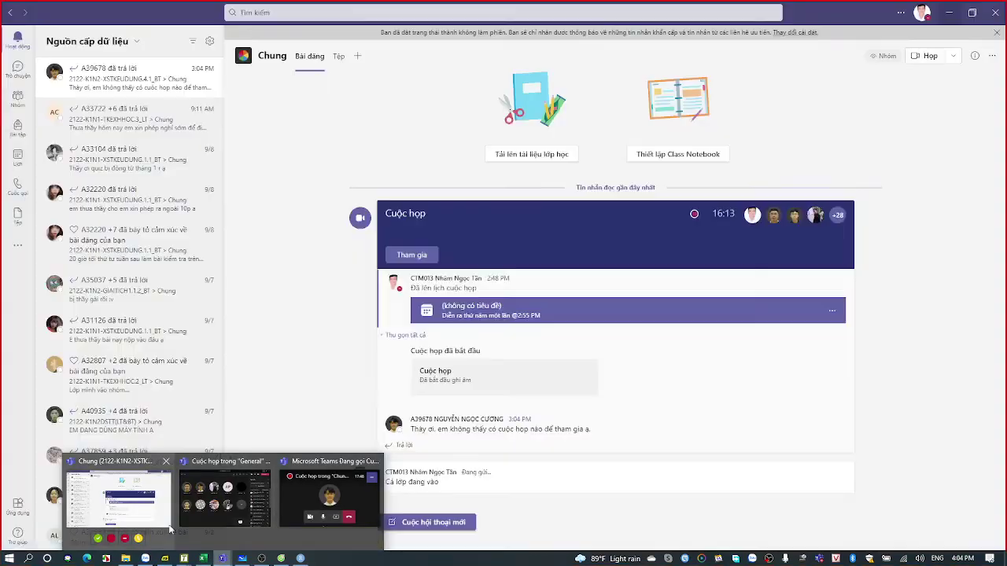
pyautogui.click(169, 529)
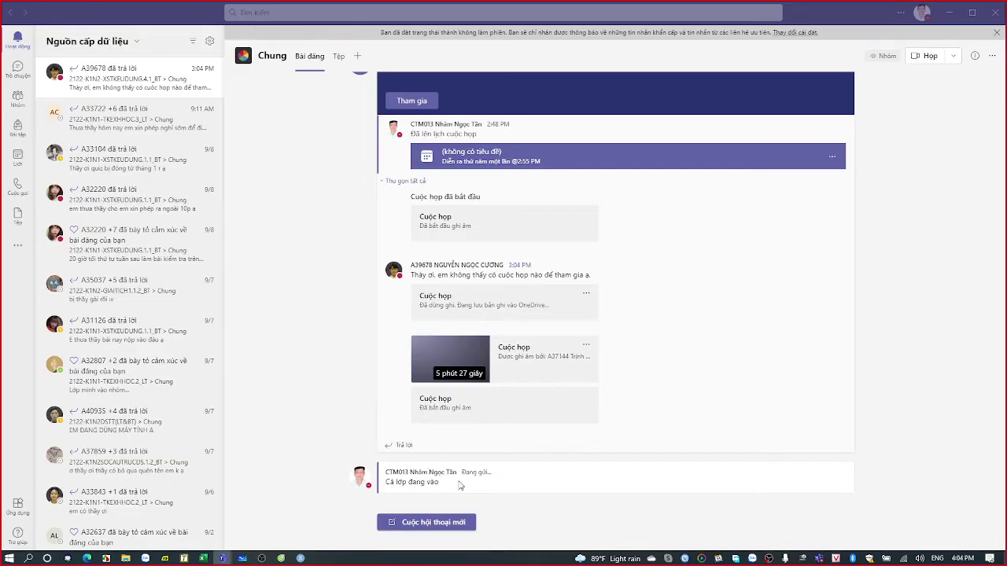
pyautogui.click(443, 523)
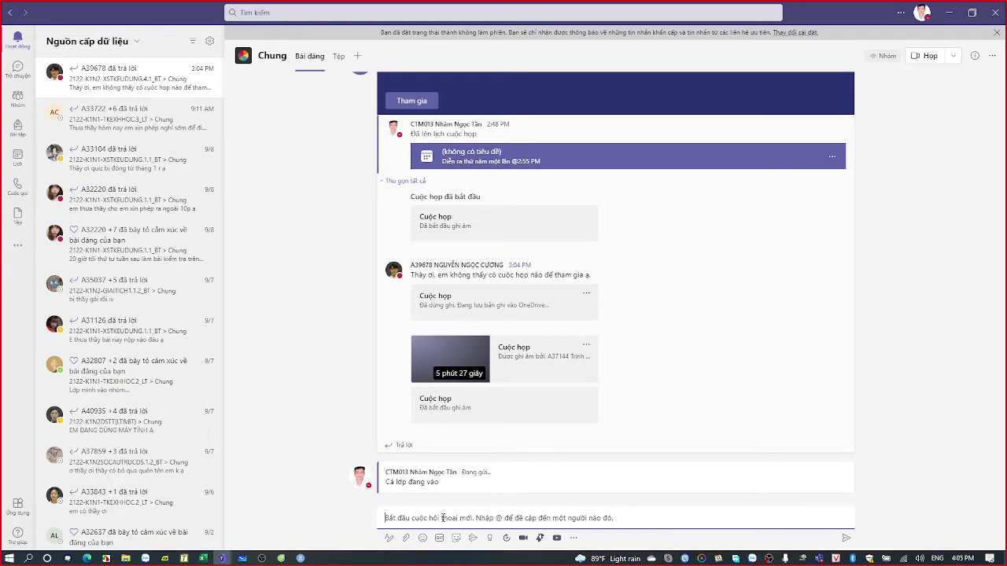
pyautogui.write('soloi=c(2,3,0.5,1,0,7,0.2,7)')
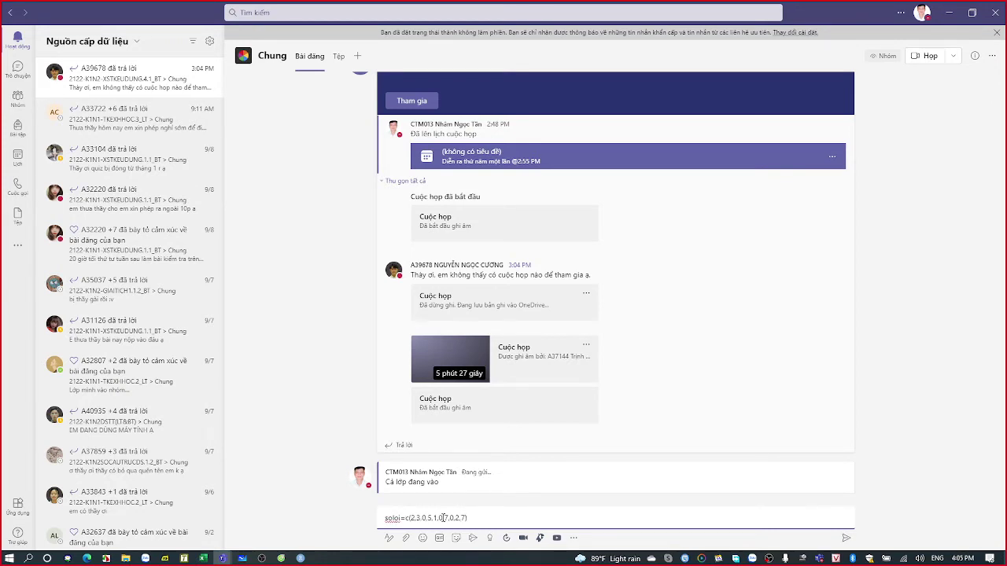
pyautogui.press('Return')
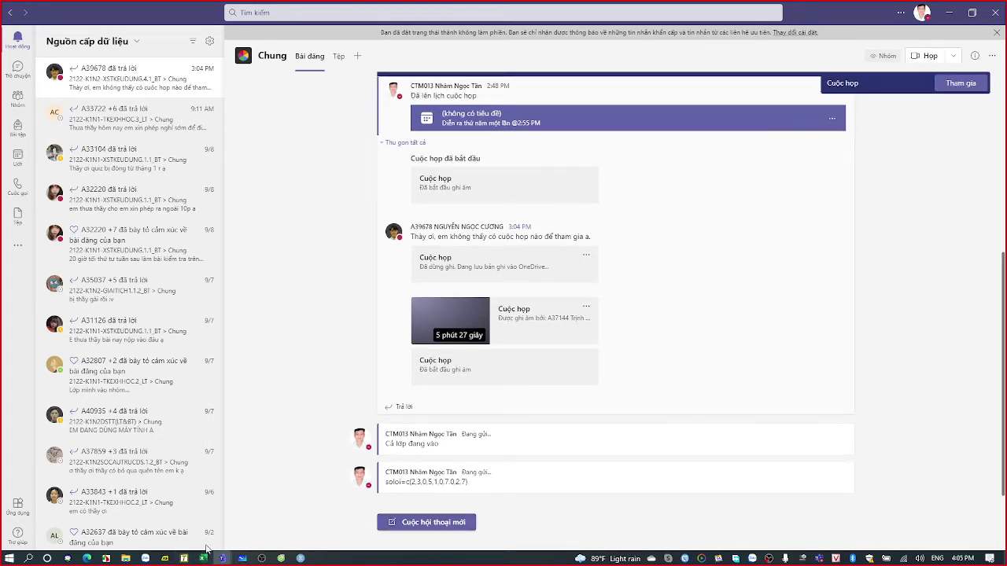
# Step: Send soloi=c(2,3,0,5,1,0,7,0,2,7) in the meeting chat, dismiss the recording notices and minimize the meeting window
pyautogui.moveTo(222, 560)
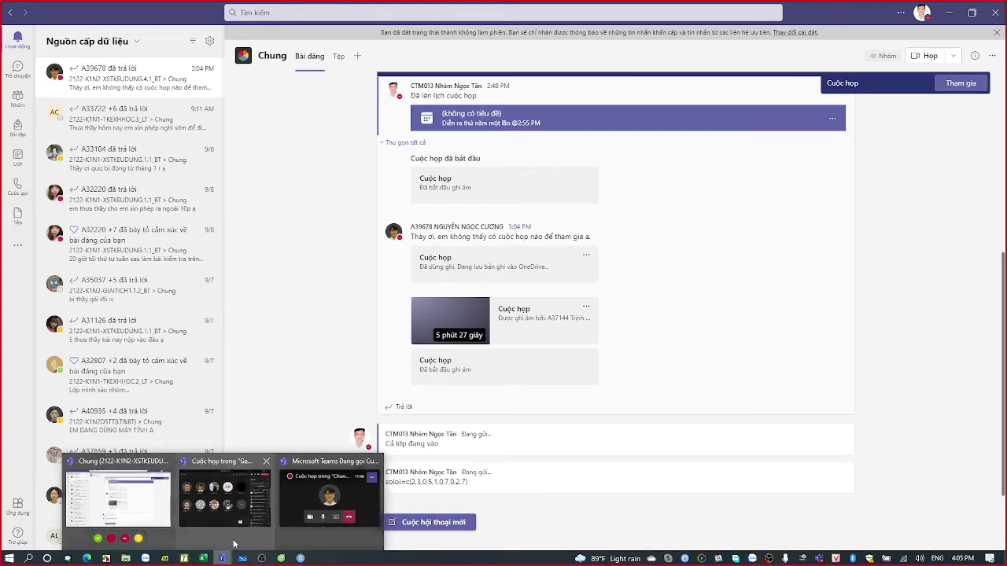
pyautogui.click(233, 541)
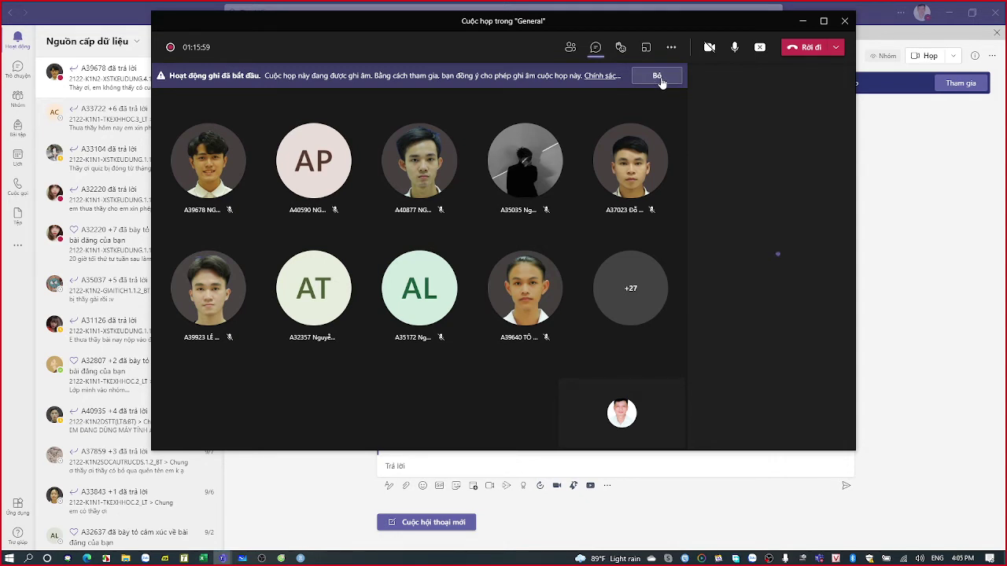
pyautogui.click(659, 76)
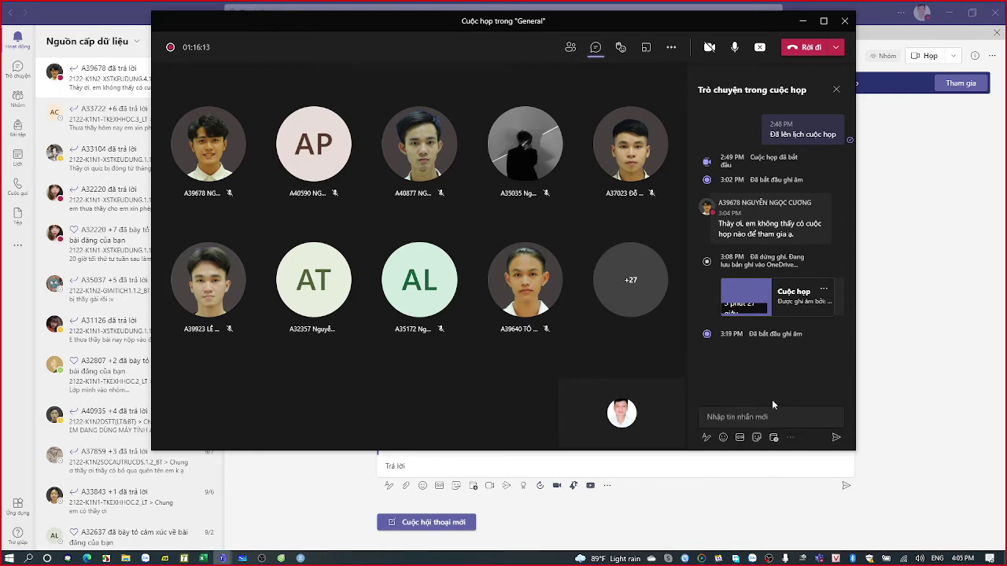
pyautogui.click(732, 417)
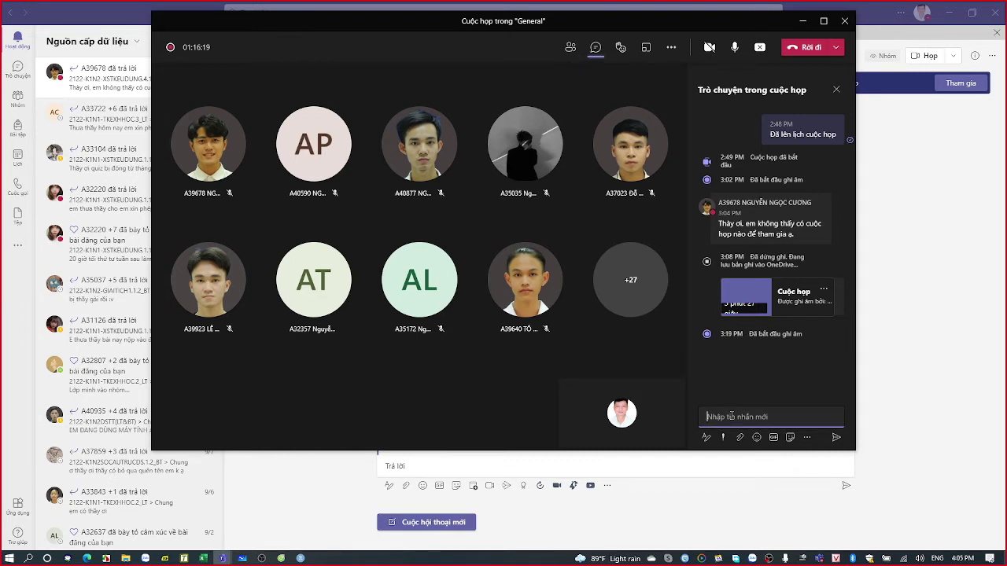
pyautogui.hotkey('ctrl', 'v')
pyautogui.press('Return')
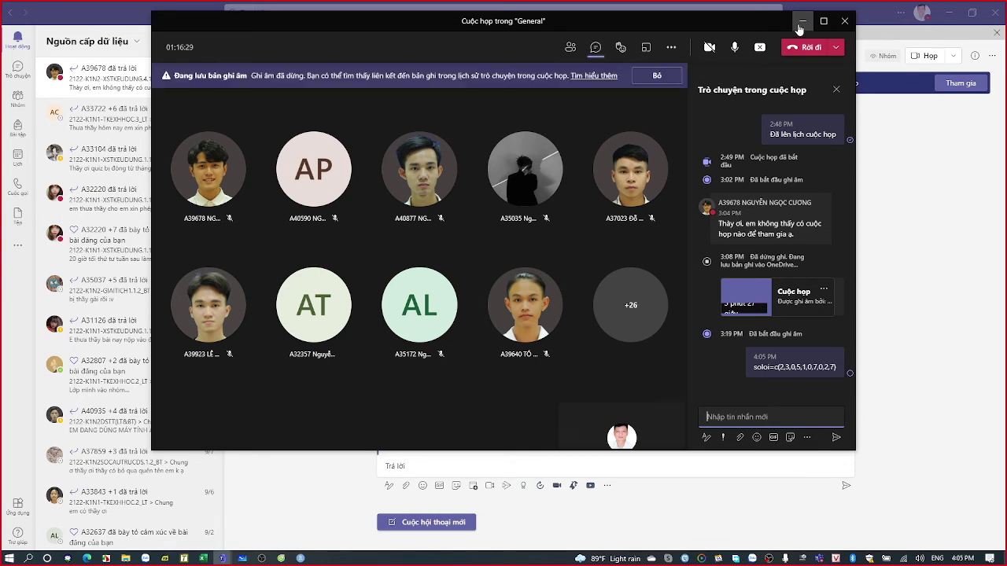
pyautogui.click(659, 77)
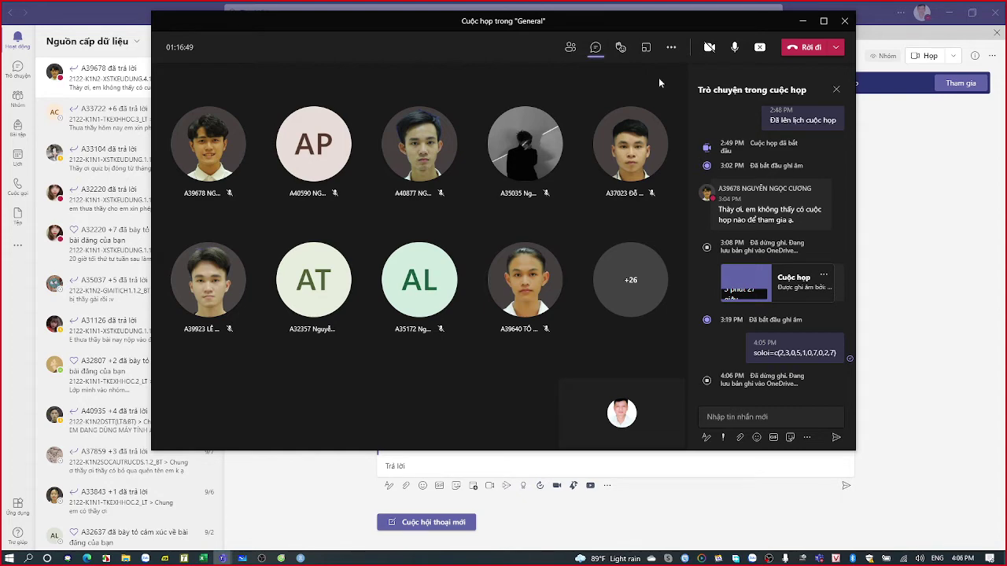
pyautogui.click(803, 21)
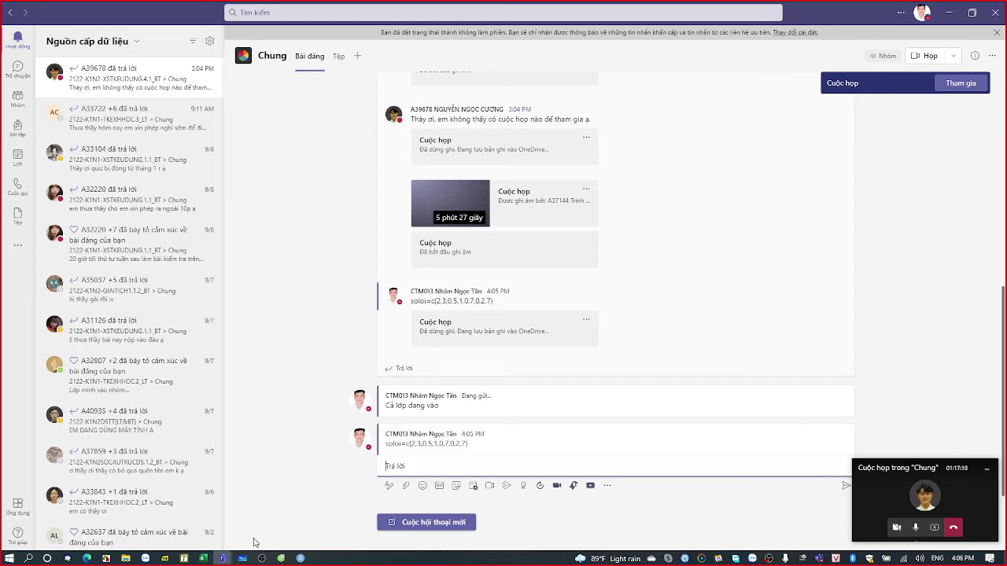
# Step: Switch to the PDF slides and highlight the soloi command and the comment line asking whether soloi is a vector
pyautogui.click(166, 559)
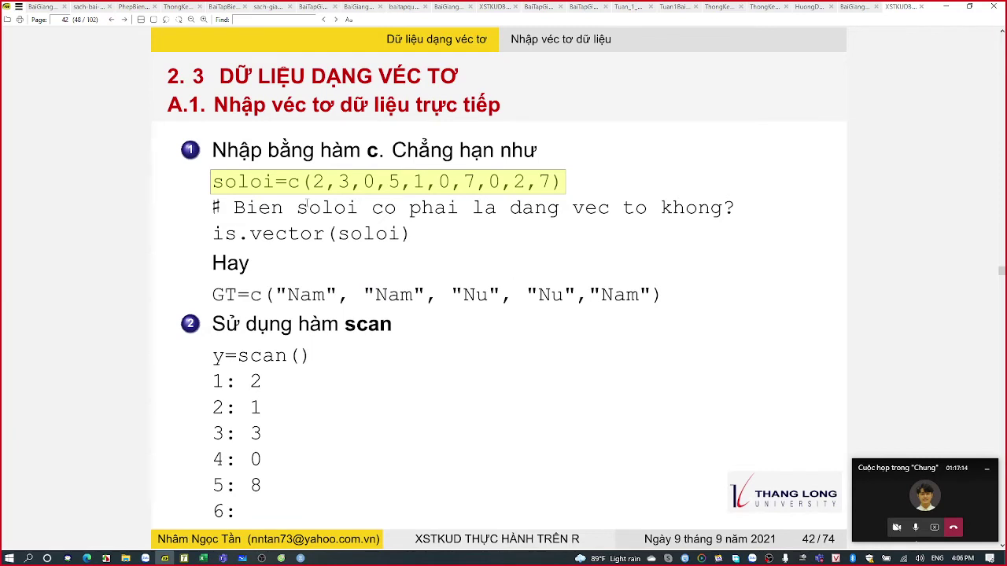
pyautogui.moveTo(223, 184); pyautogui.dragTo(575, 202)
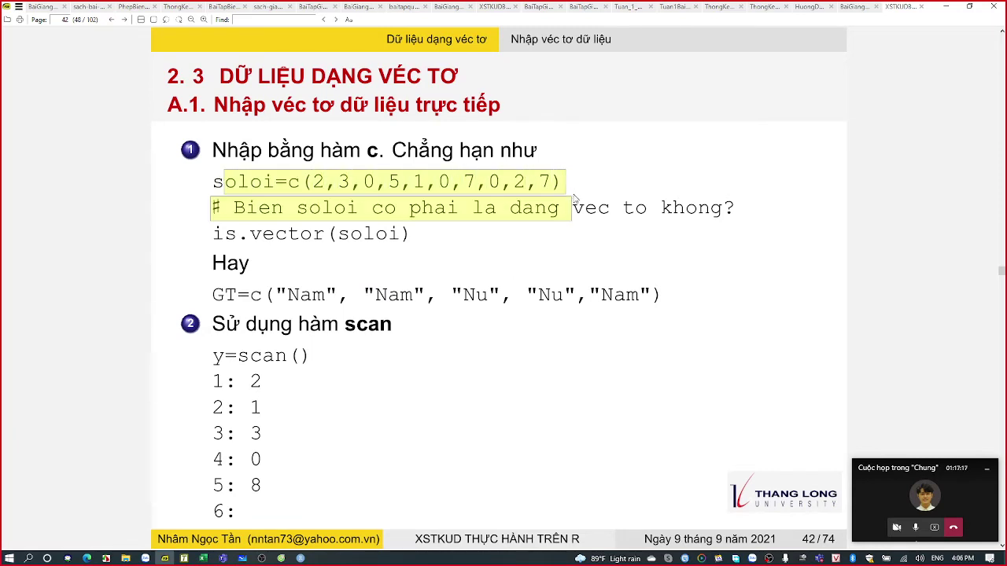
pyautogui.click(268, 215)
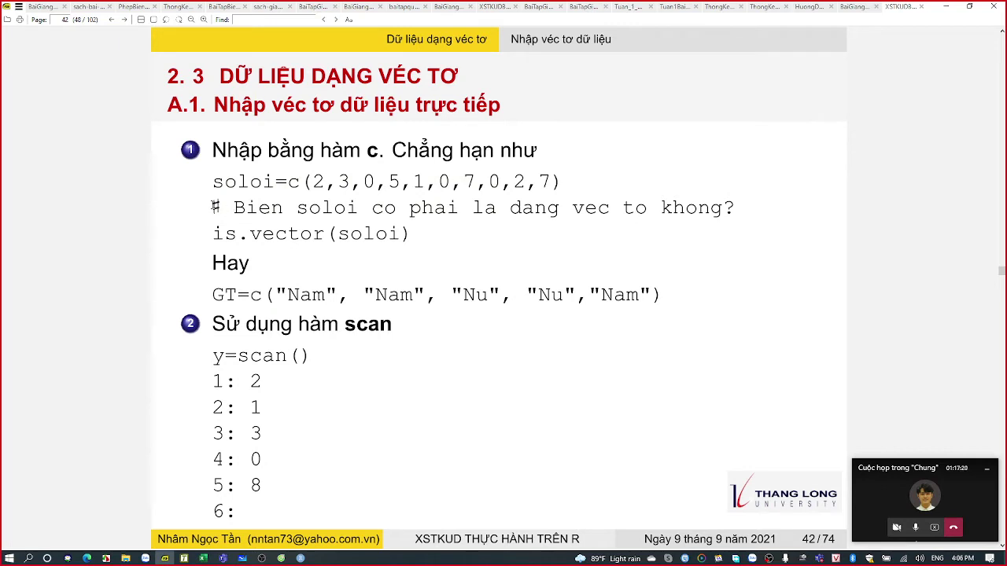
pyautogui.moveTo(218, 206); pyautogui.dragTo(751, 200)
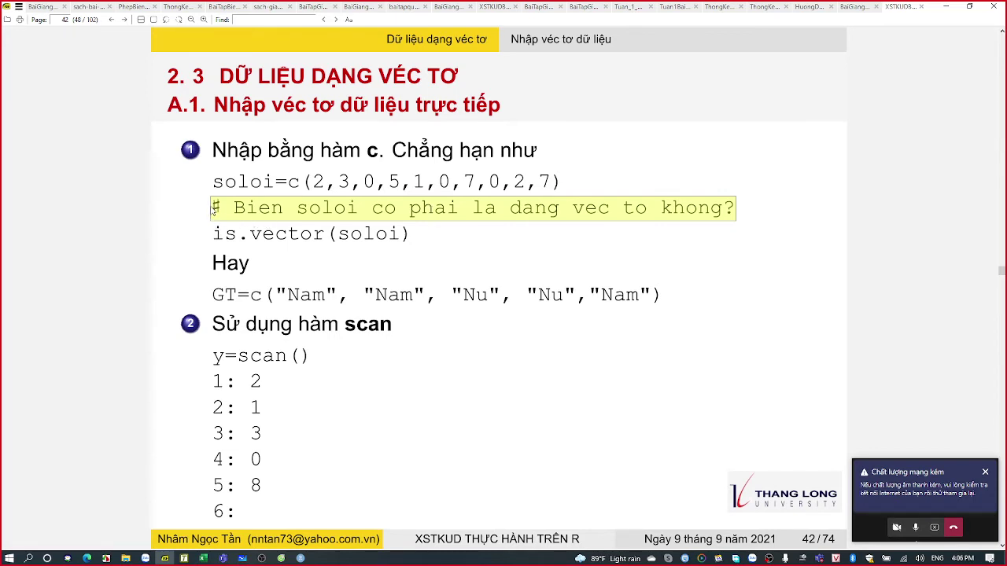
pyautogui.moveTo(214, 207); pyautogui.dragTo(560, 208)
pyautogui.moveTo(631, 194); pyautogui.dragTo(743, 195)
pyautogui.click(424, 266)
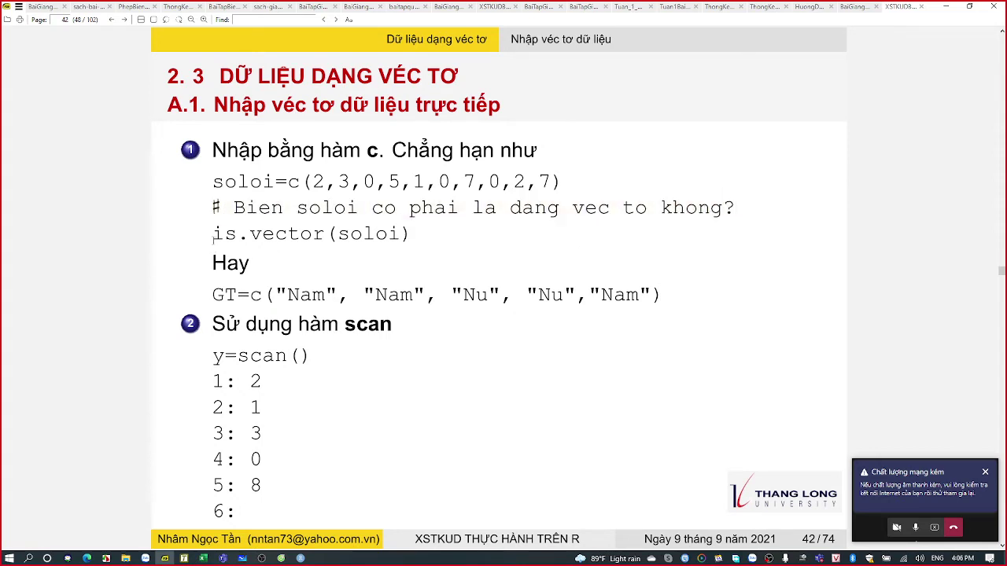
# Step: Copy is.vector(soloi) from the slide and send it in the Teams meeting chat
pyautogui.moveTo(212, 234); pyautogui.dragTo(415, 234)
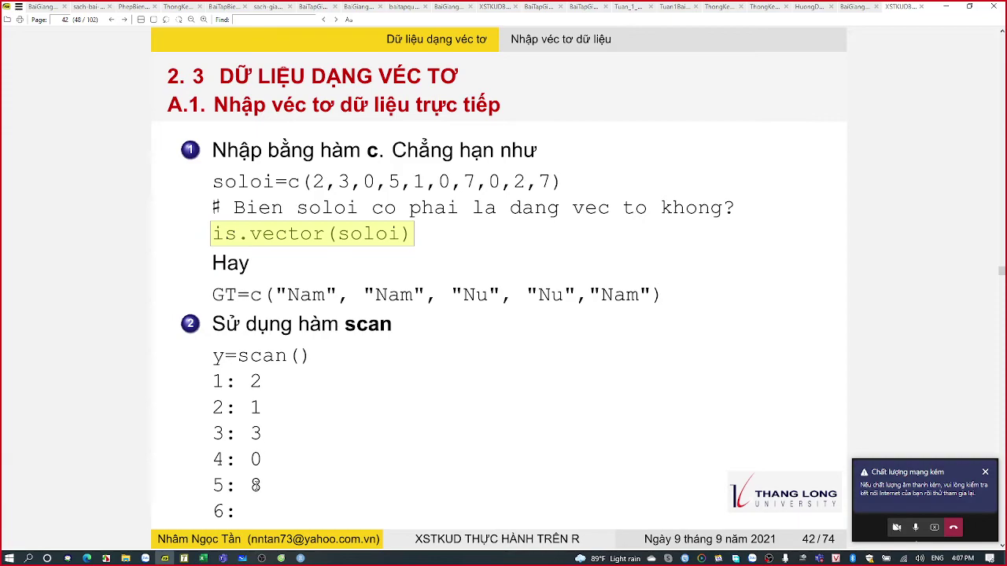
pyautogui.moveTo(234, 551)
pyautogui.click(985, 475)
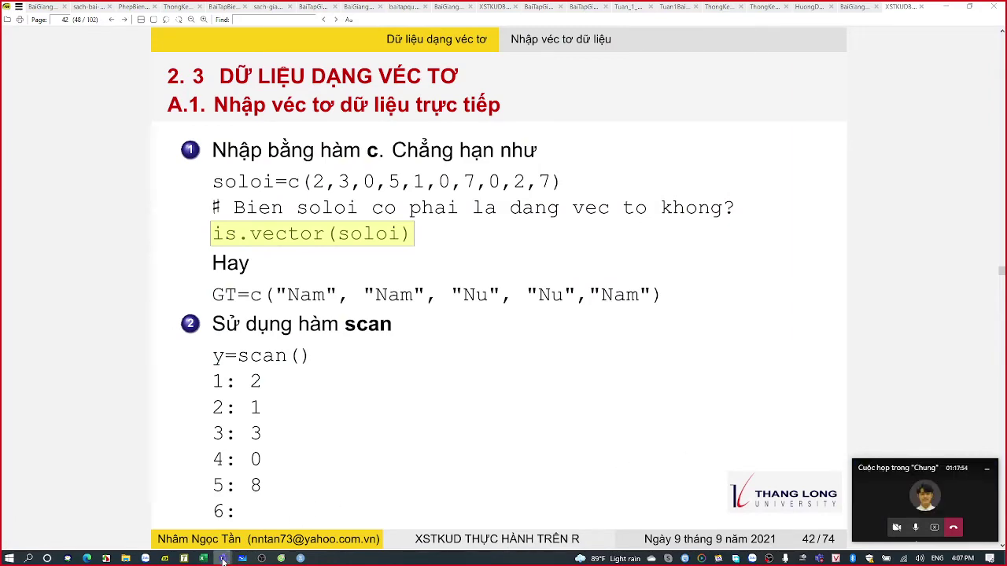
pyautogui.click(224, 519)
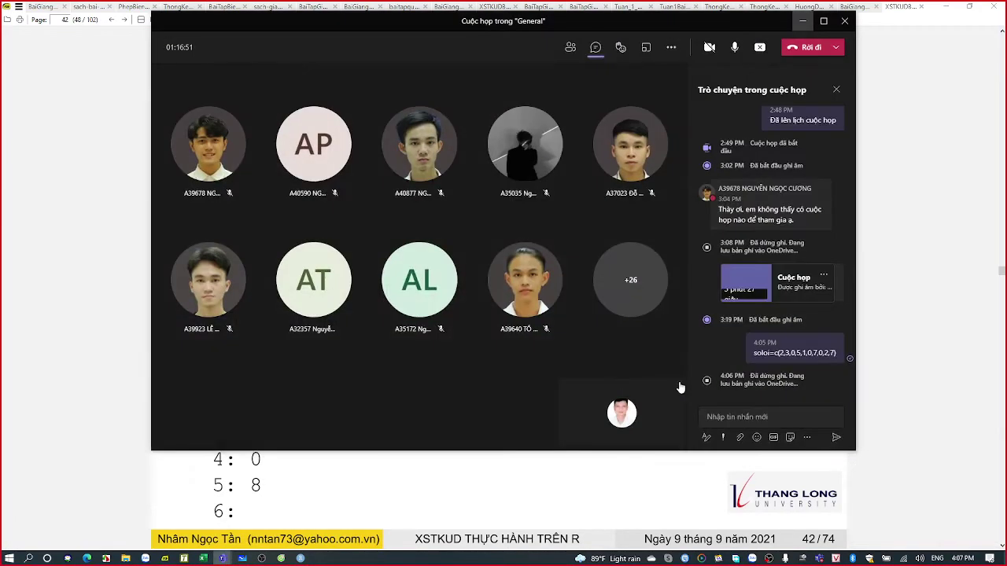
pyautogui.click(767, 416)
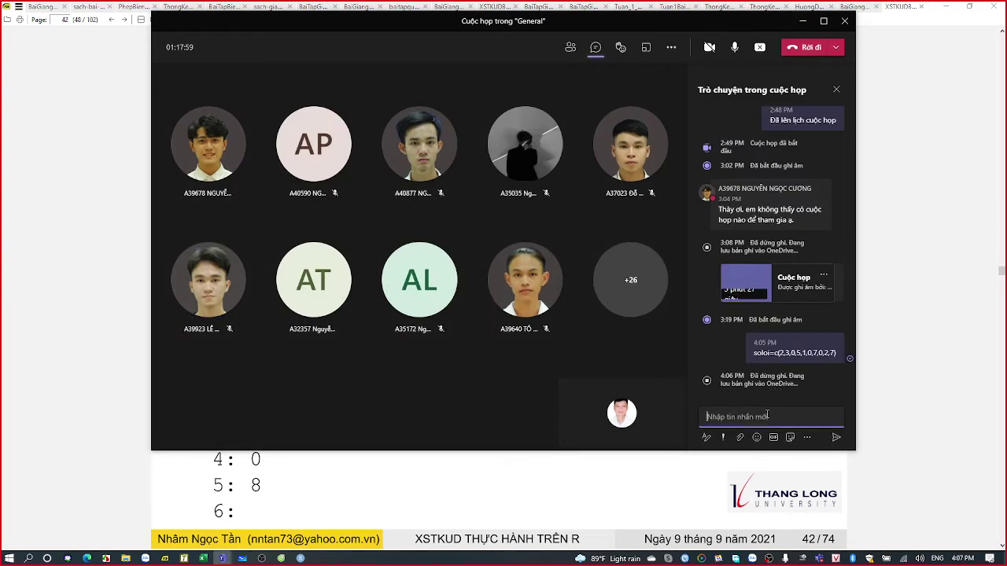
pyautogui.hotkey('ctrl', 'v')
pyautogui.hotkey('ctrl', 'z')
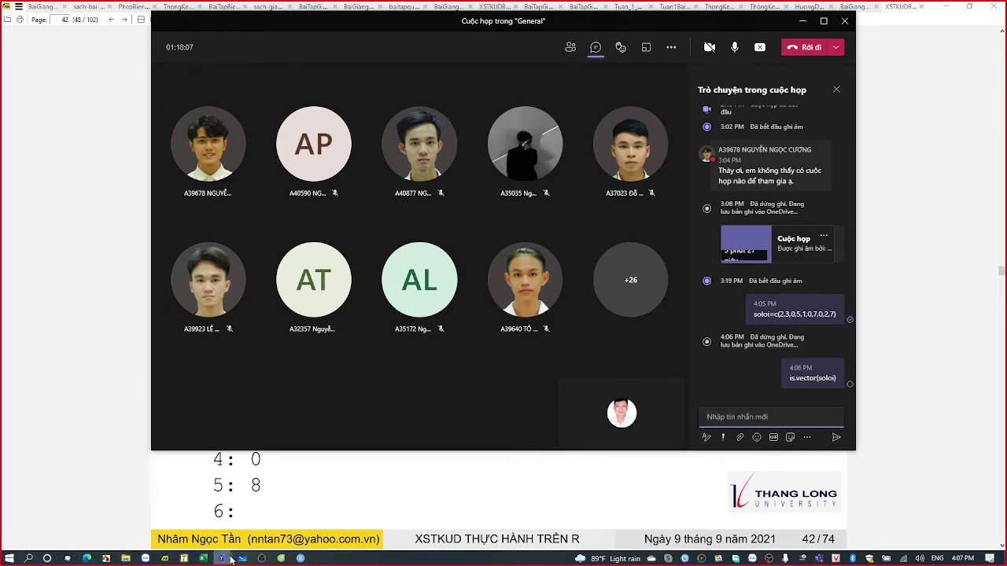
# Step: Copy GT=c("Nam", "Nam", "Nu", "Nu","Nam") from the PDF slide and run it in the RStudio console
pyautogui.moveTo(223, 559)
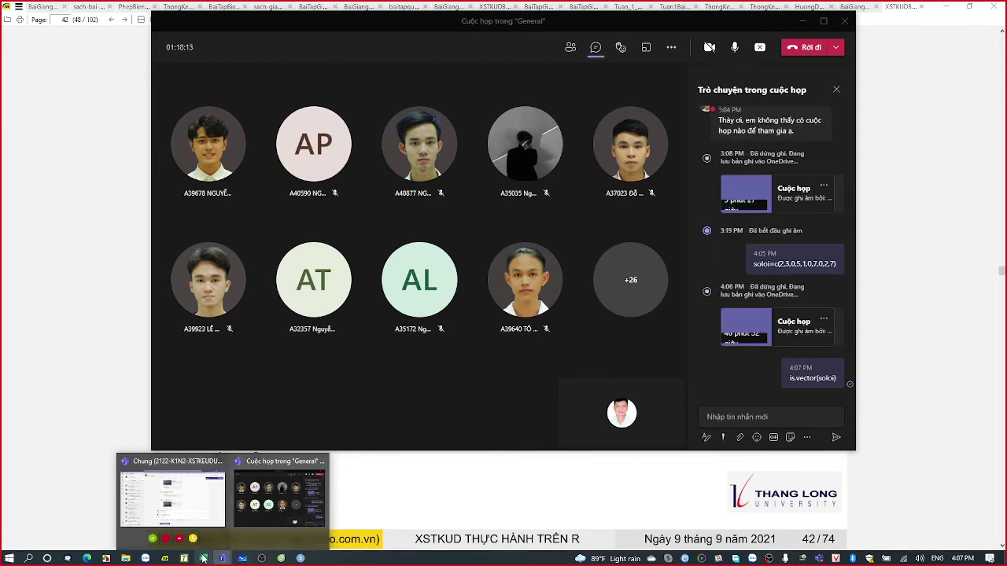
pyautogui.click(167, 558)
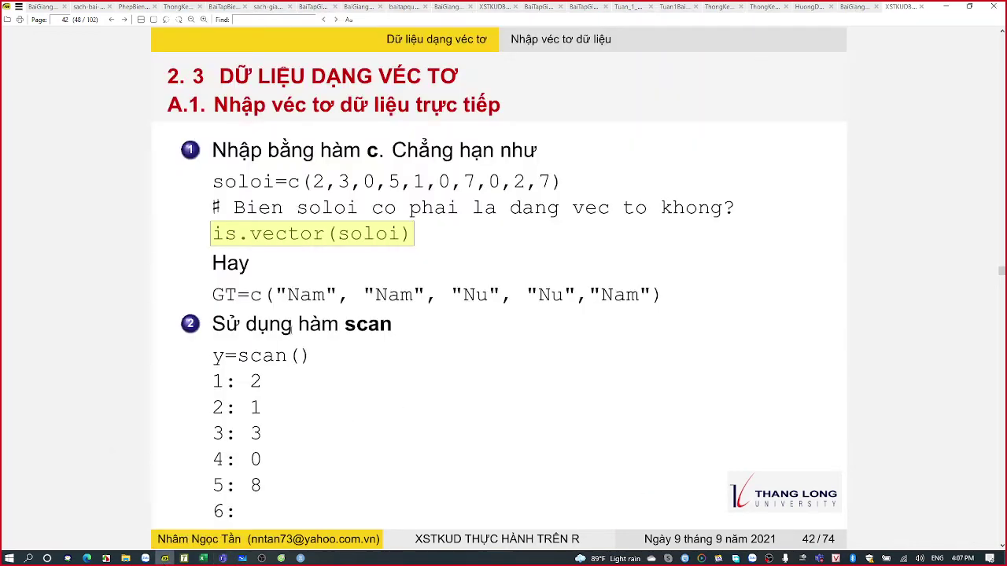
pyautogui.moveTo(214, 294); pyautogui.dragTo(667, 295)
pyautogui.hotkey('ctrl', 'c')
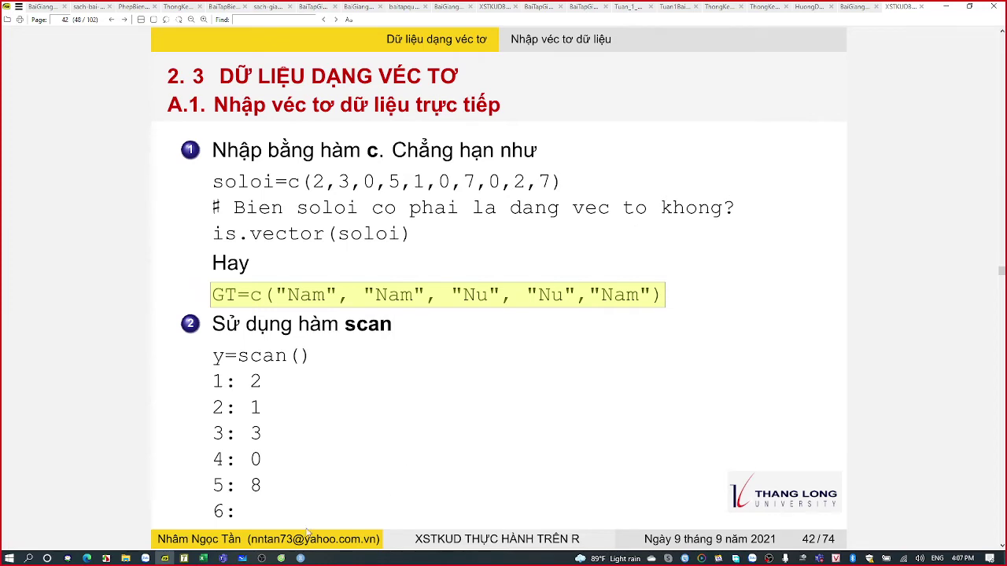
pyautogui.click(300, 558)
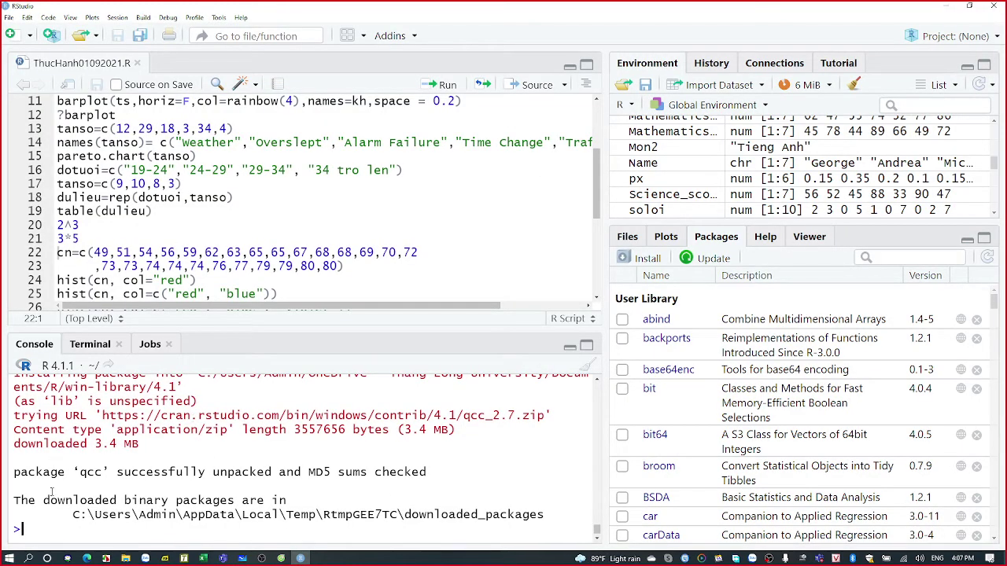
pyautogui.hotkey('ctrl', 'v')
pyautogui.press('Return')
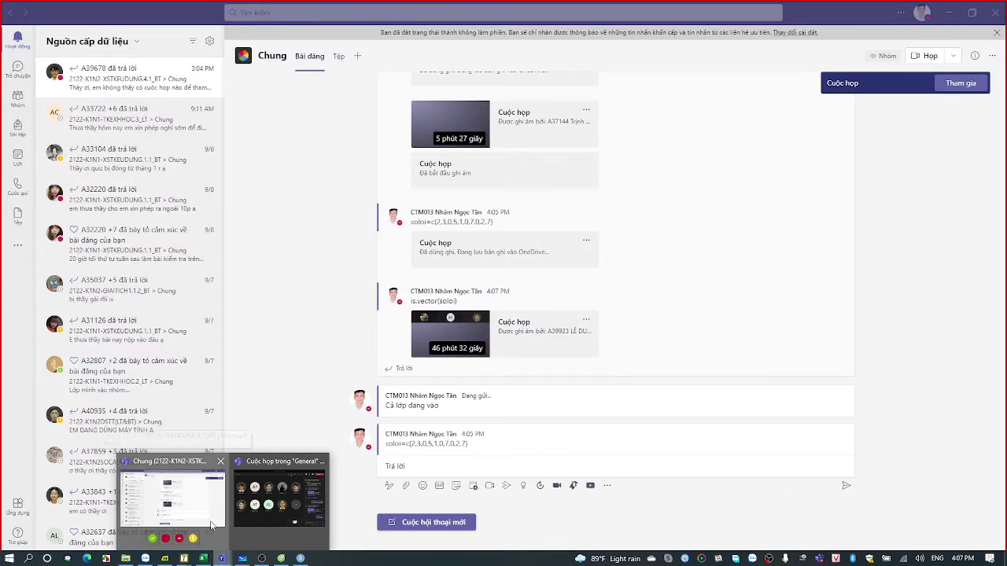
# Step: Reply to the soloi post in the Teams Chung channel with GT=c("Nam", "Nam", "Nu", "Nu","Nam"), and briefly open the channel's files
pyautogui.click(460, 467)
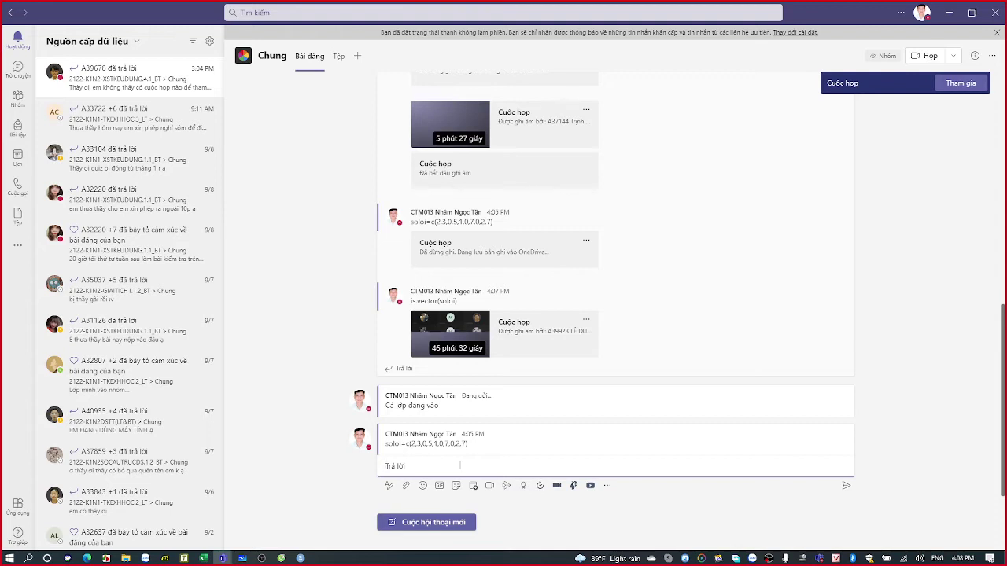
pyautogui.hotkey('ctrl', 'v')
pyautogui.press('Return')
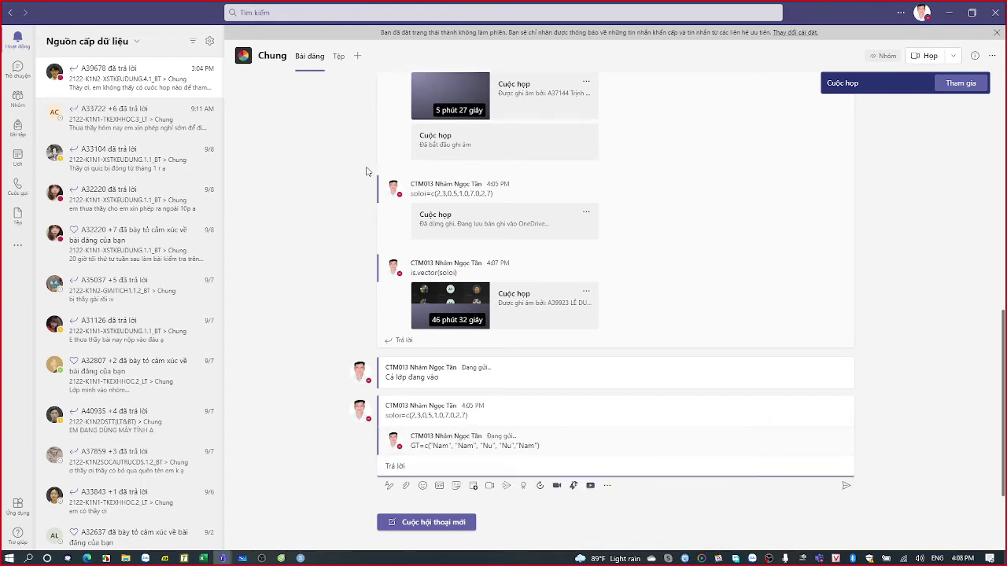
pyautogui.click(338, 56)
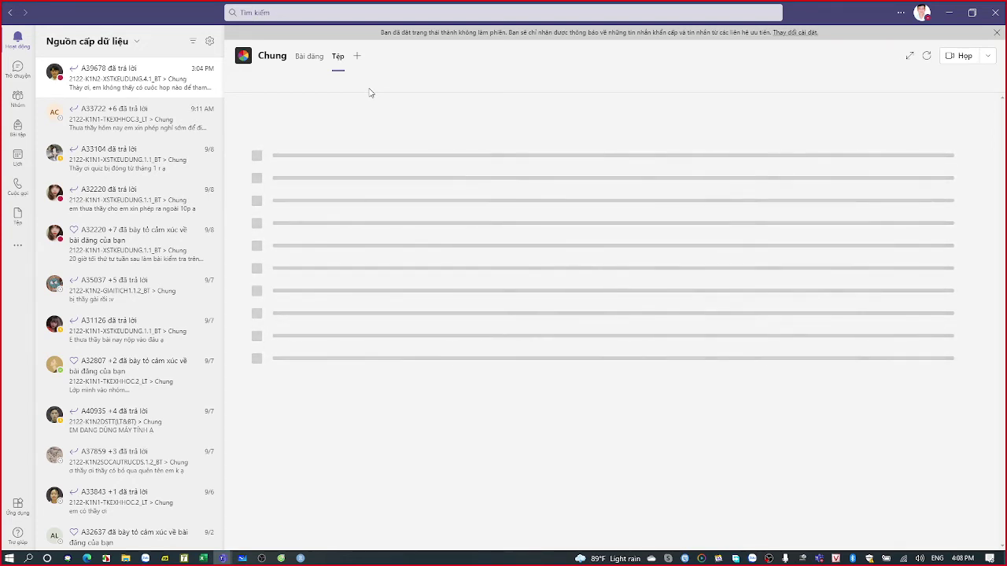
pyautogui.click(11, 14)
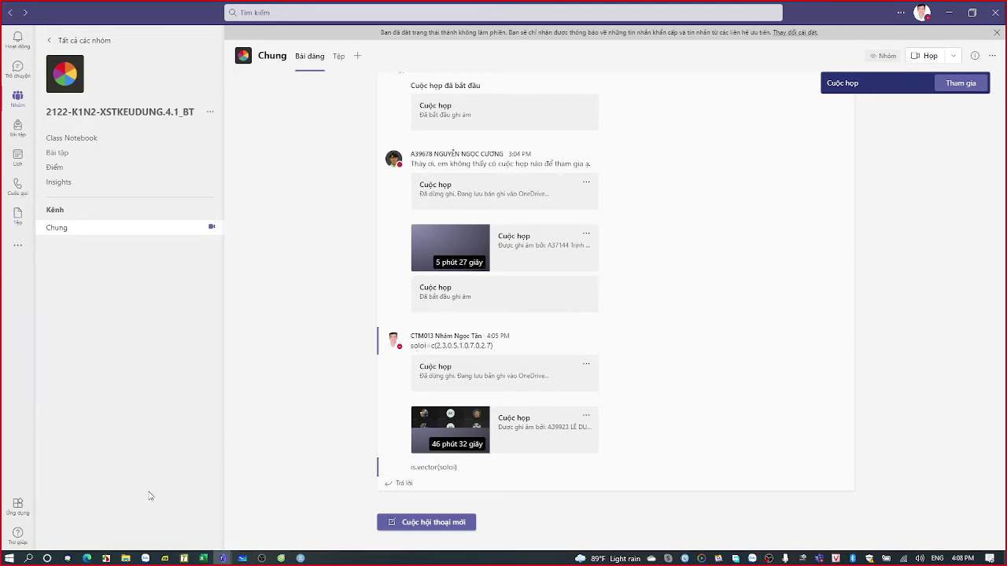
# Step: Switch to the PDF slides, highlight the scan function name and the y=scan() example, and return to RStudio
pyautogui.click(164, 559)
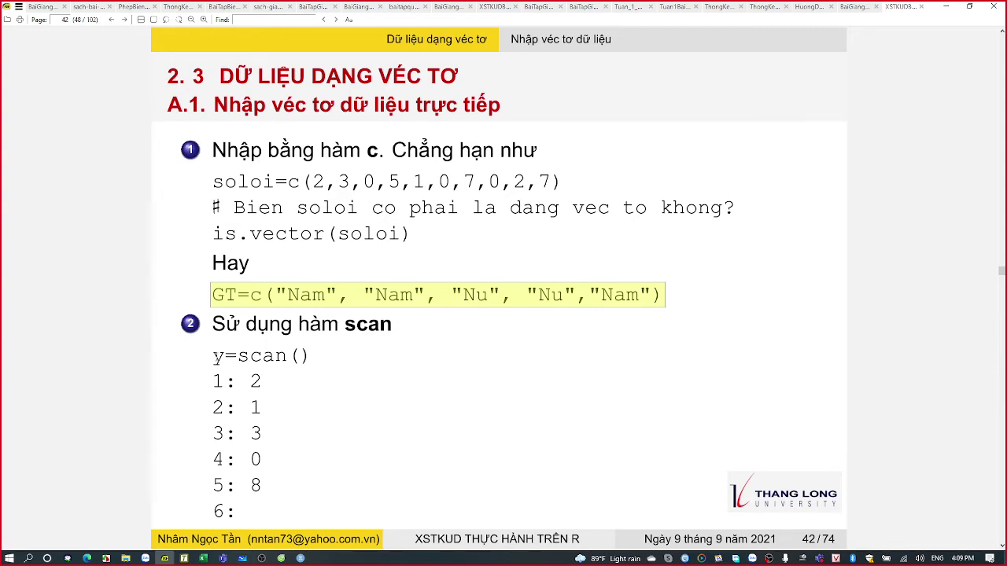
pyautogui.moveTo(343, 329); pyautogui.dragTo(405, 330)
pyautogui.moveTo(213, 358); pyautogui.dragTo(320, 363)
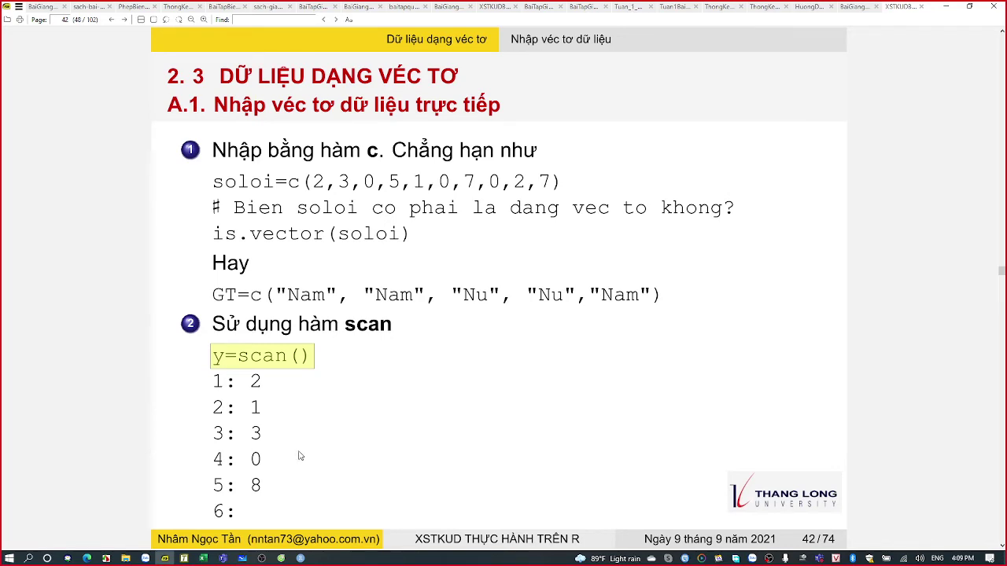
pyautogui.click(302, 559)
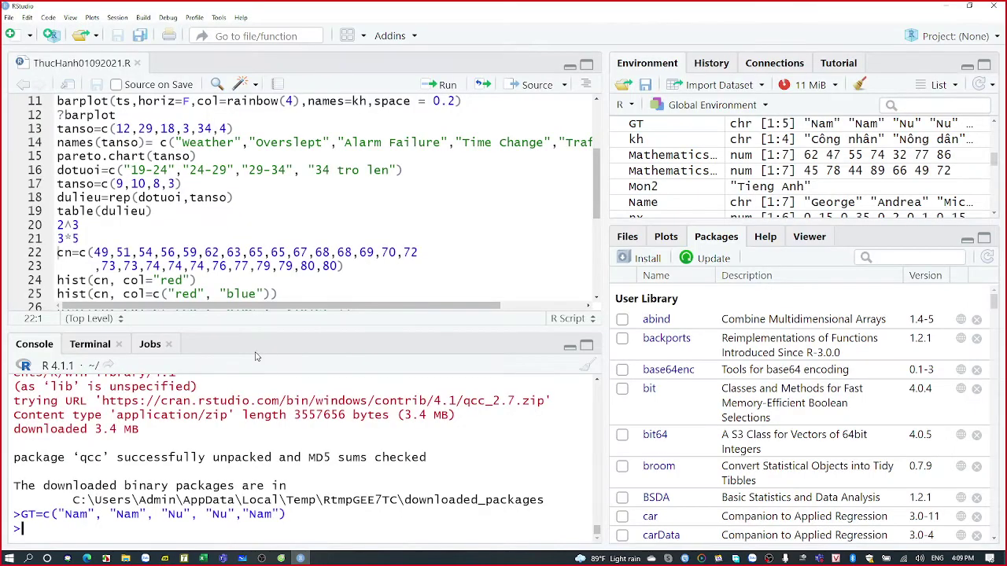
# Step: Run y=scan() in the console, enter the values 2, 1, 3, 0 and 8, and end the input with an empty entry
pyautogui.write('y=scan()')
pyautogui.press('Return')
pyautogui.write('2')
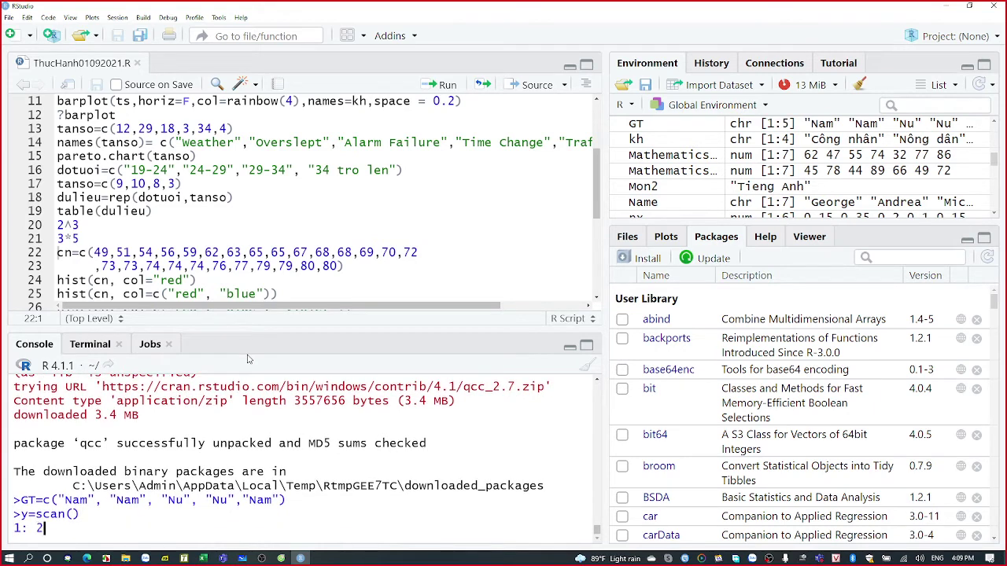
pyautogui.press('Return')
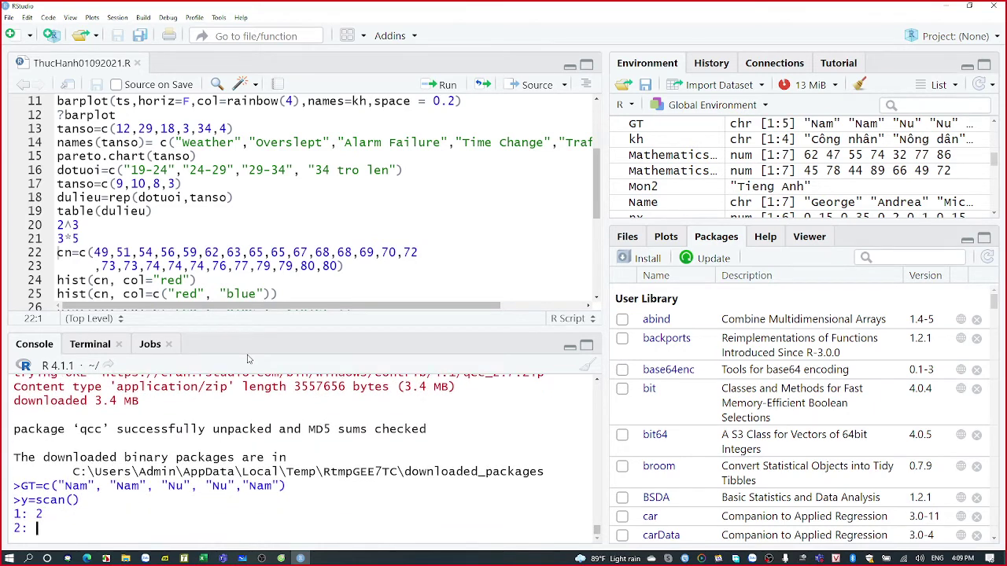
pyautogui.write('1')
pyautogui.press('Return')
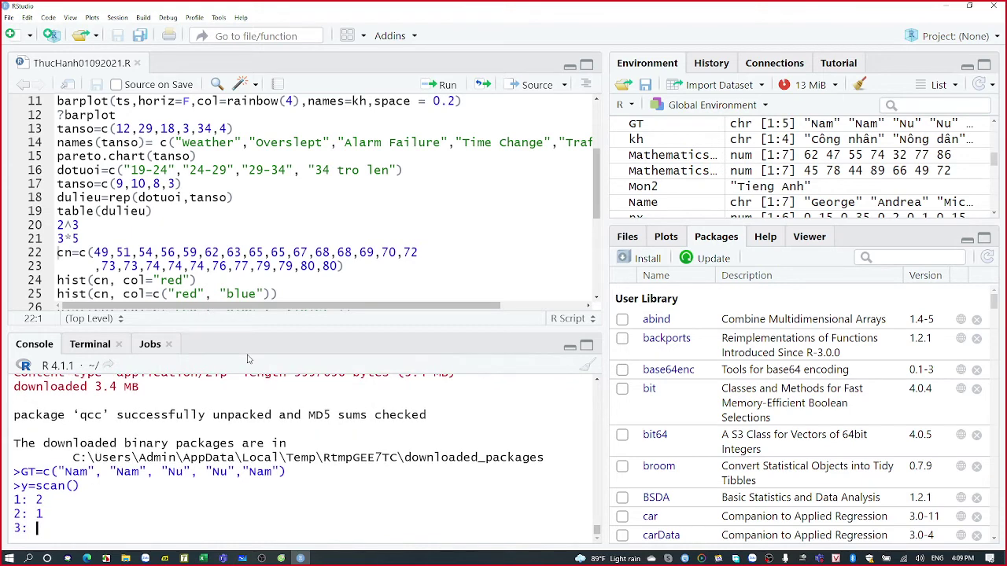
pyautogui.write('3')
pyautogui.press('Return')
pyautogui.write('0')
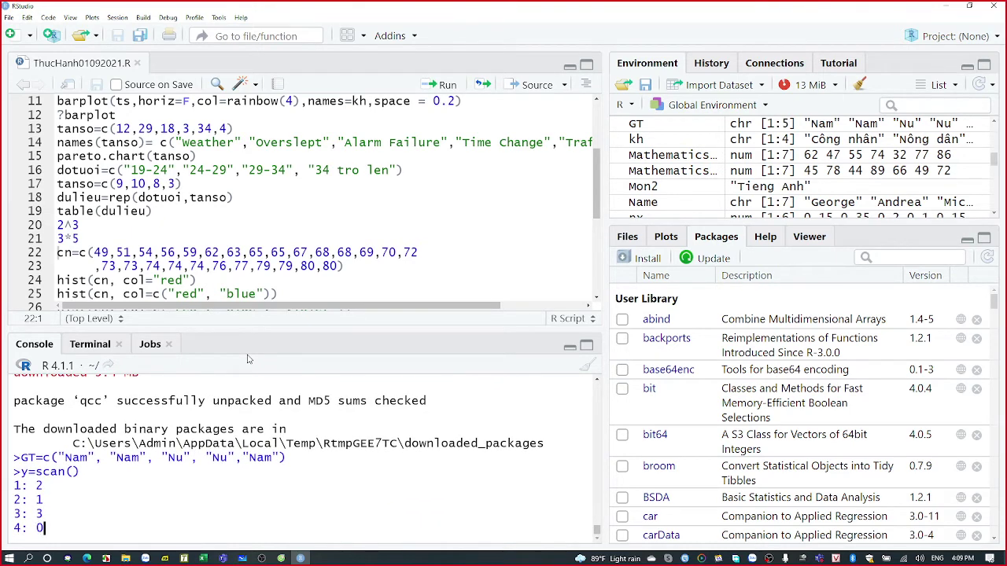
pyautogui.press('Return')
pyautogui.write('8')
pyautogui.press('Return')
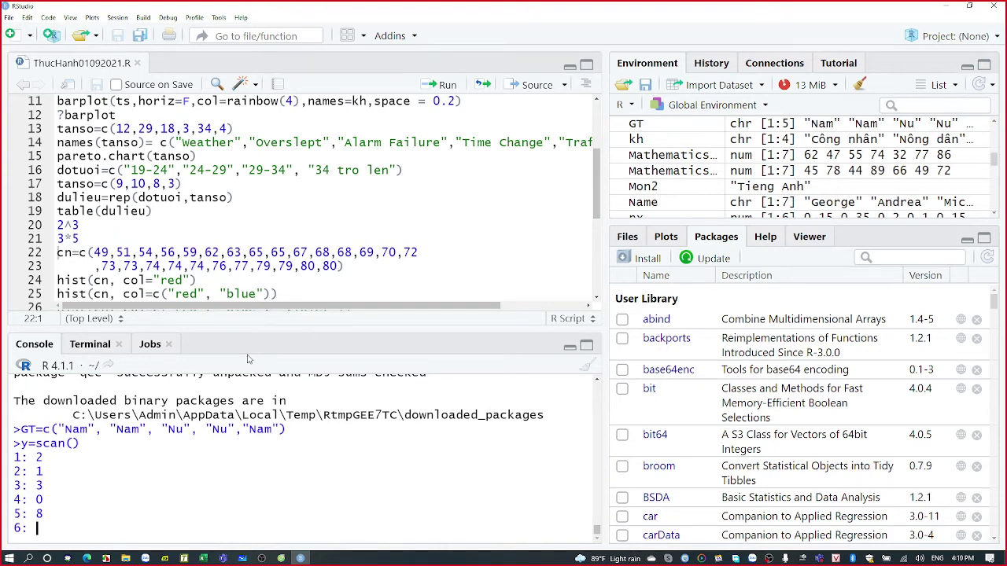
pyautogui.press('Return')
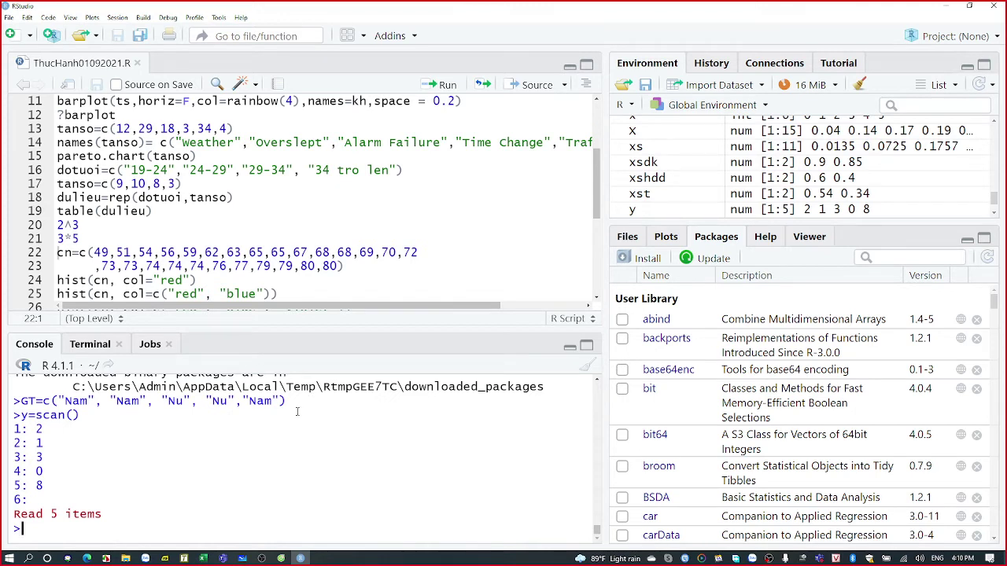
# Step: Print the contents of the vectors y and soloi in the console
pyautogui.write('y')
pyautogui.press('Return')
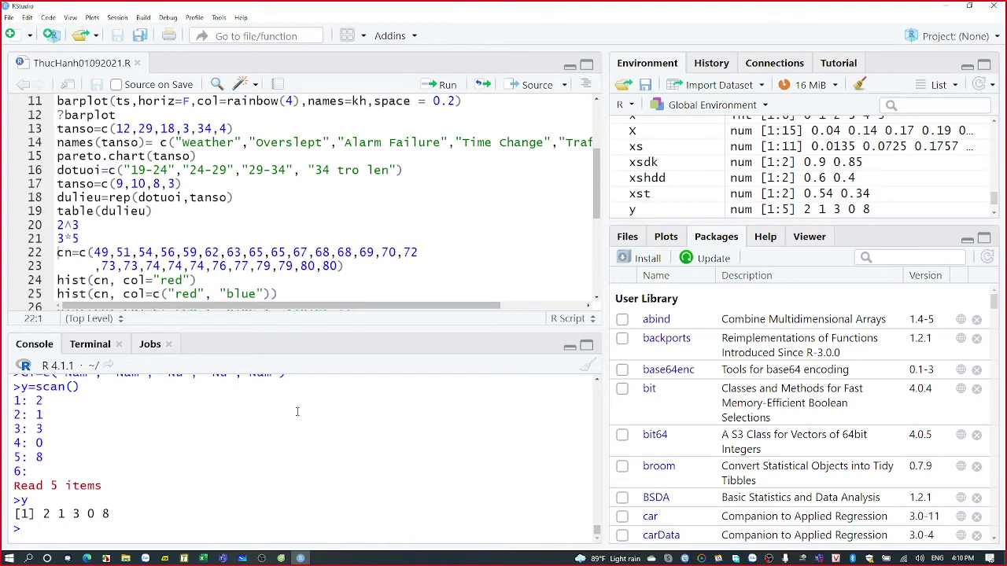
pyautogui.write('solo')
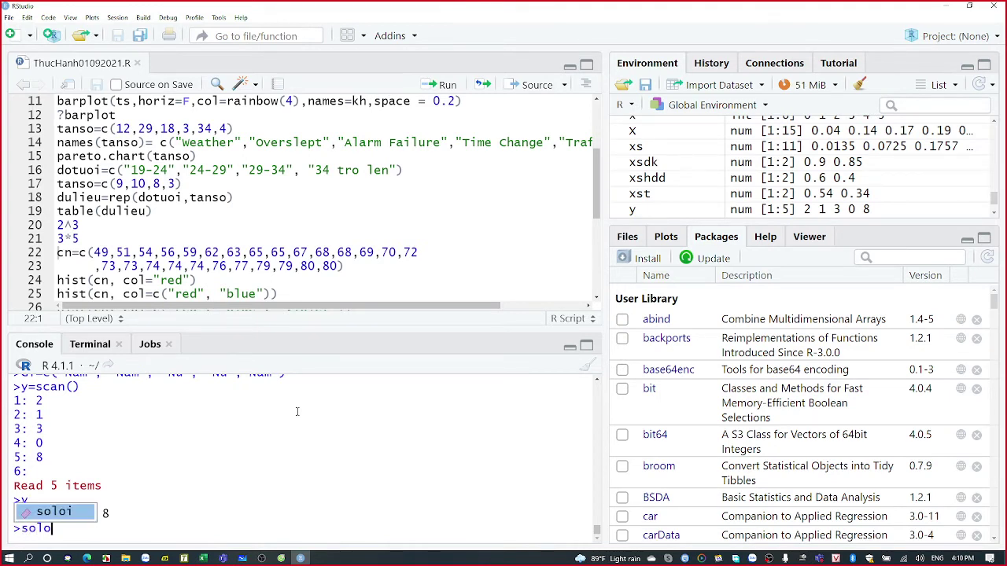
pyautogui.write('i')
pyautogui.press('Return')
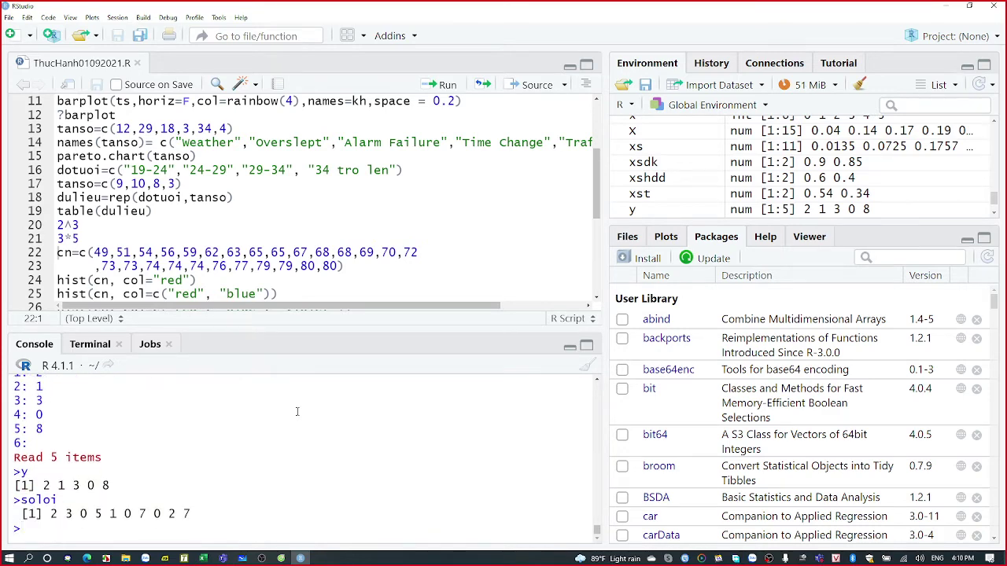
# Step: Switch to the PDF slides, advance to page 43 on indirect vector entry, and highlight the seq function name
pyautogui.click(165, 558)
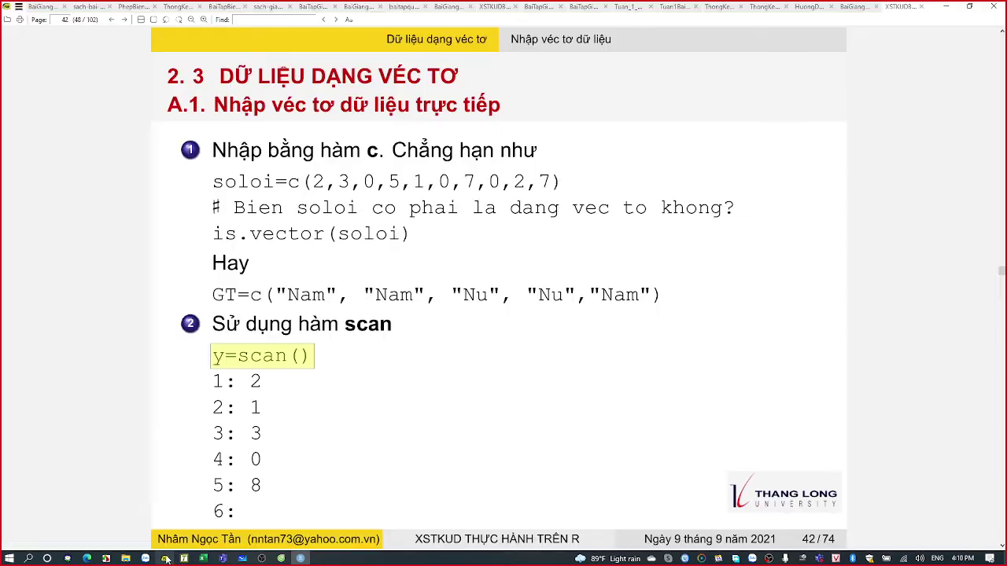
pyautogui.click(402, 412)
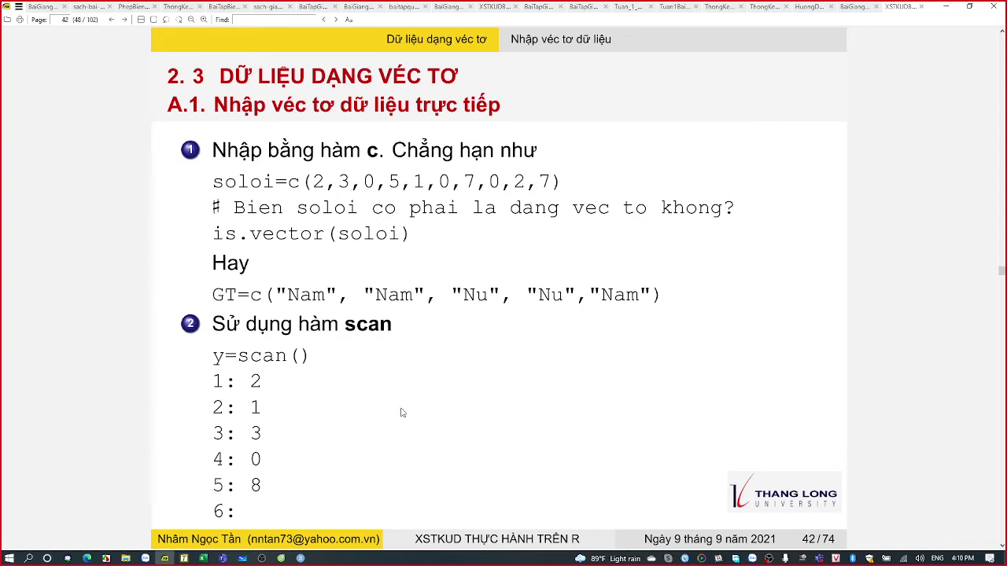
pyautogui.press('pagedown')
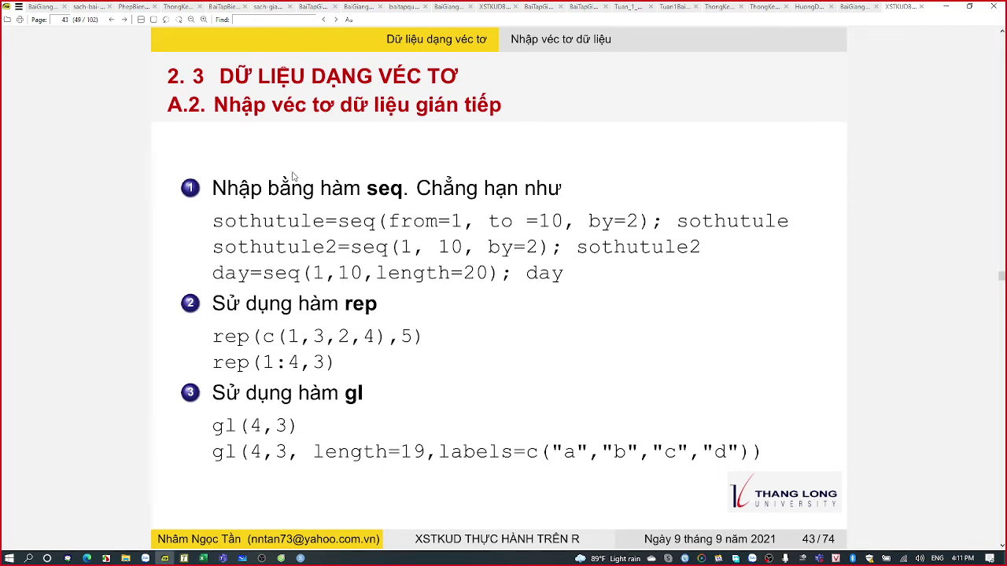
pyautogui.moveTo(367, 189); pyautogui.dragTo(405, 191)
# Step: Return to RStudio and open the help page for the seq function with ?seq
pyautogui.click(300, 559)
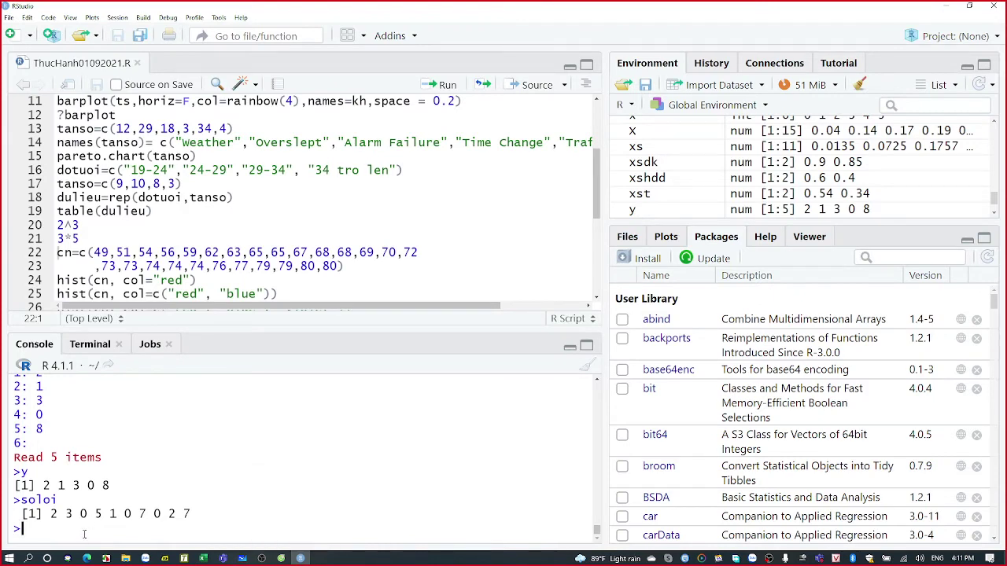
pyautogui.write('?seq')
pyautogui.press('Return')
pyautogui.press('Tab')
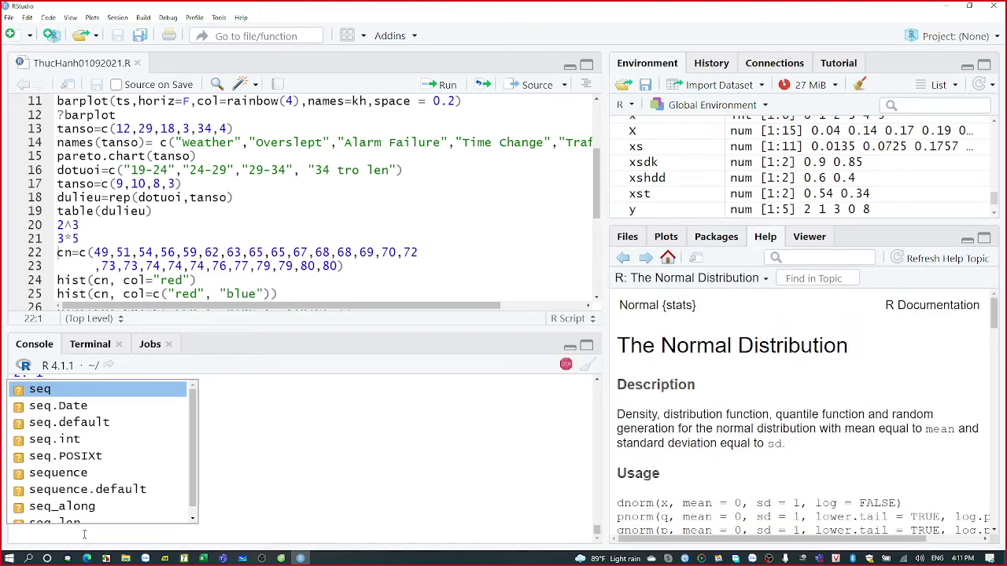
pyautogui.press('Escape')
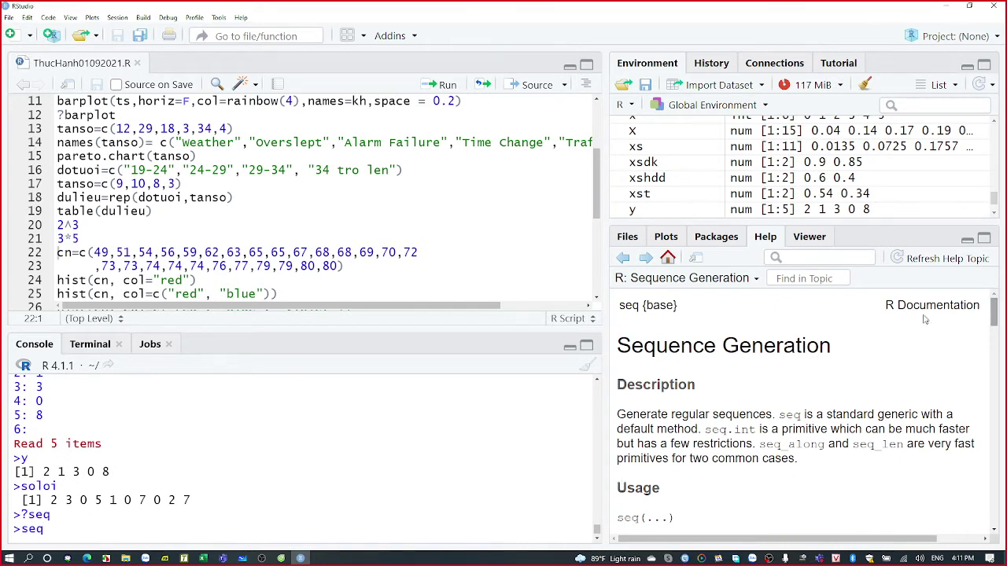
# Step: Highlight the Sequence Generation help title, examine the seq examples at the end of the page, and return to the PDF slides
pyautogui.moveTo(618, 346); pyautogui.dragTo(832, 344)
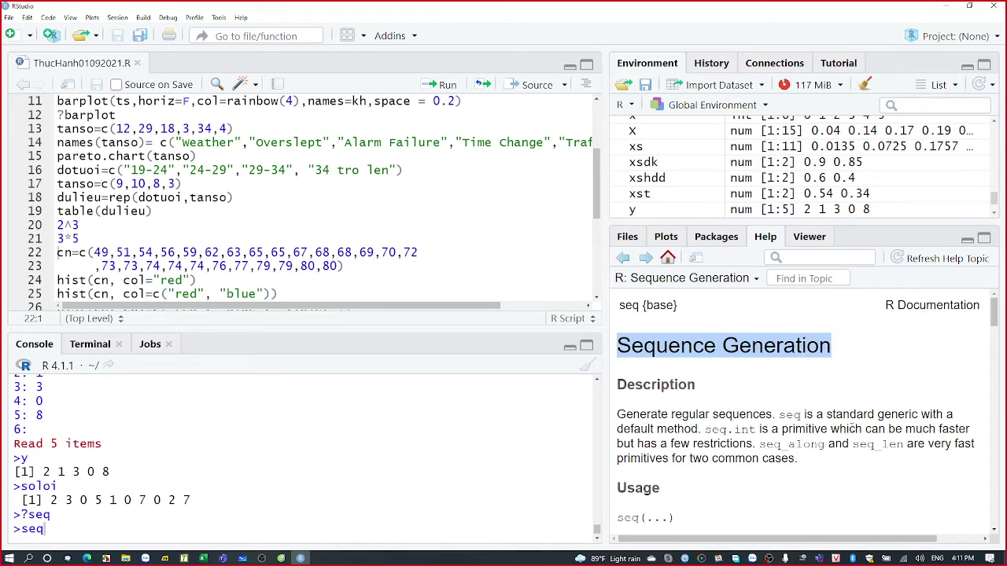
pyautogui.moveTo(995, 317); pyautogui.dragTo(997, 515)
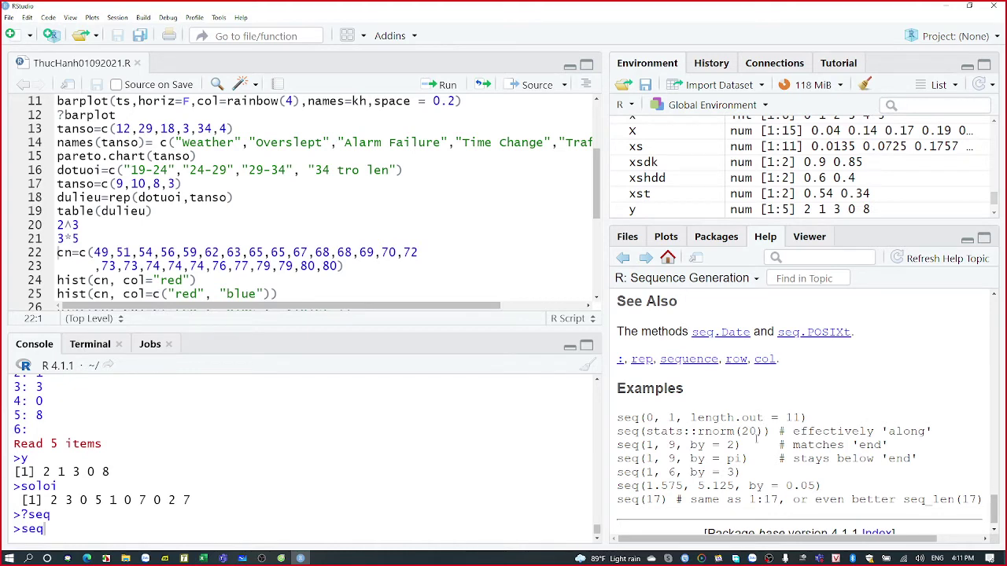
pyautogui.click(164, 559)
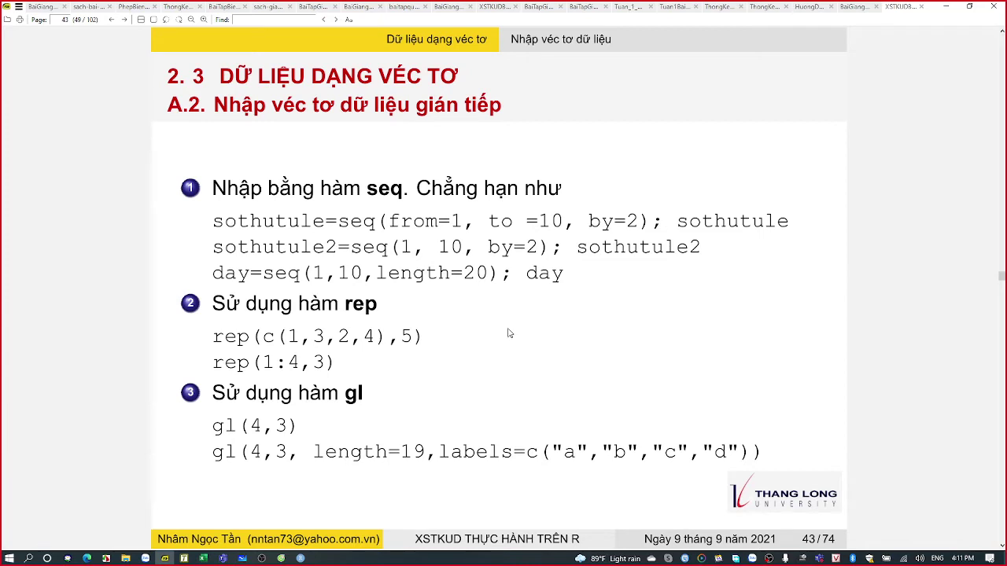